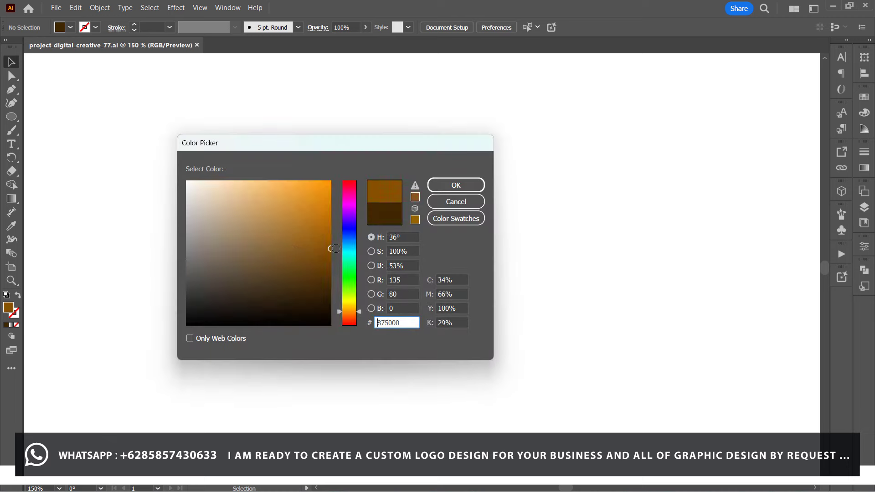
# Set a green fill and pen-draw a closed leaf path with a curved inner notch.
pyautogui.moveTo(349, 249); pyautogui.dragTo(349, 288)
pyautogui.click(438, 189)
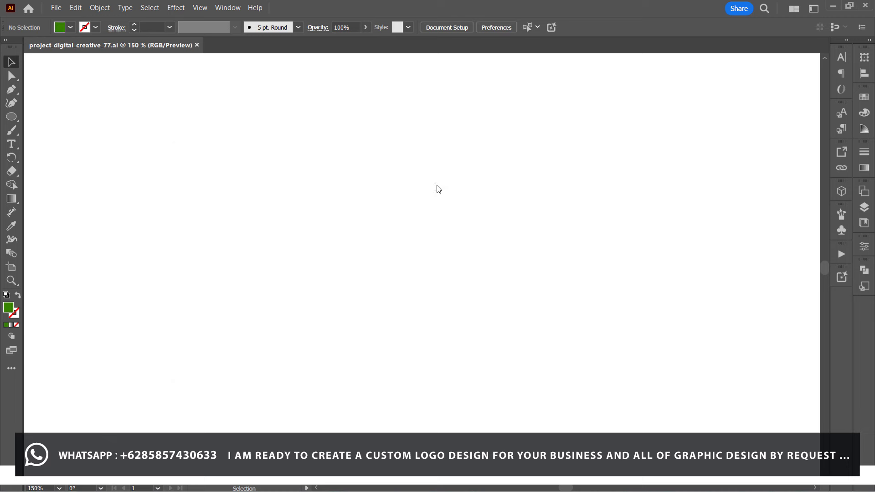
pyautogui.click(286, 303)
pyautogui.moveTo(314, 185); pyautogui.dragTo(364, 130)
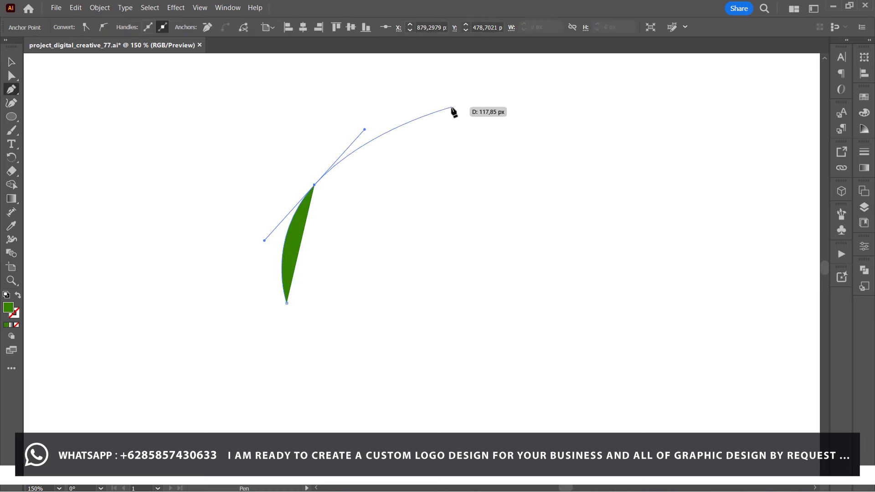
pyautogui.moveTo(451, 107); pyautogui.dragTo(420, 254)
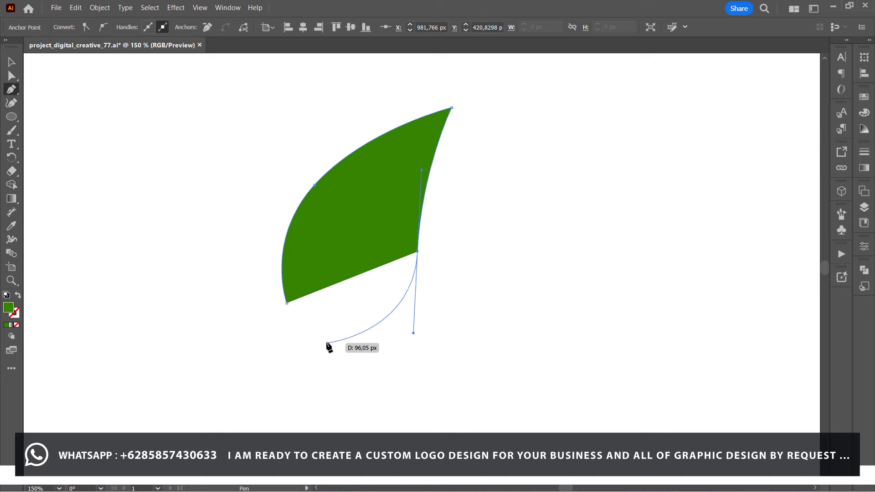
pyautogui.hotkey('ctrl', 'z')
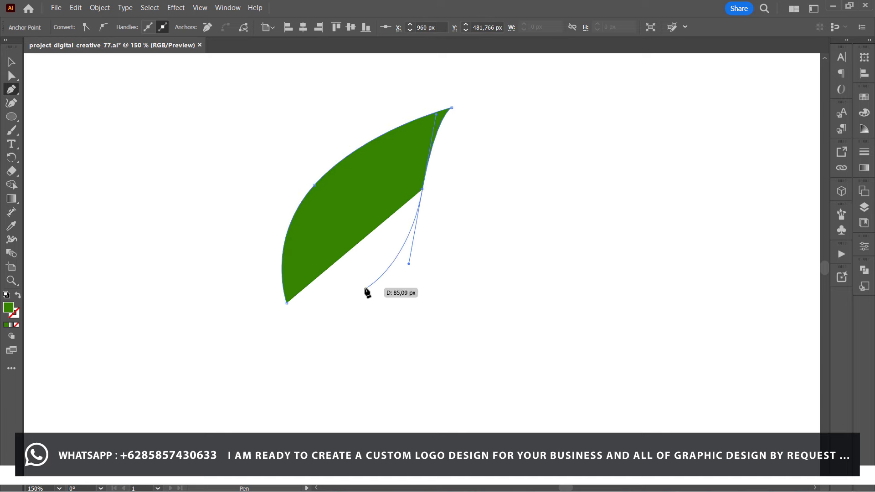
pyautogui.moveTo(305, 312); pyautogui.dragTo(230, 311)
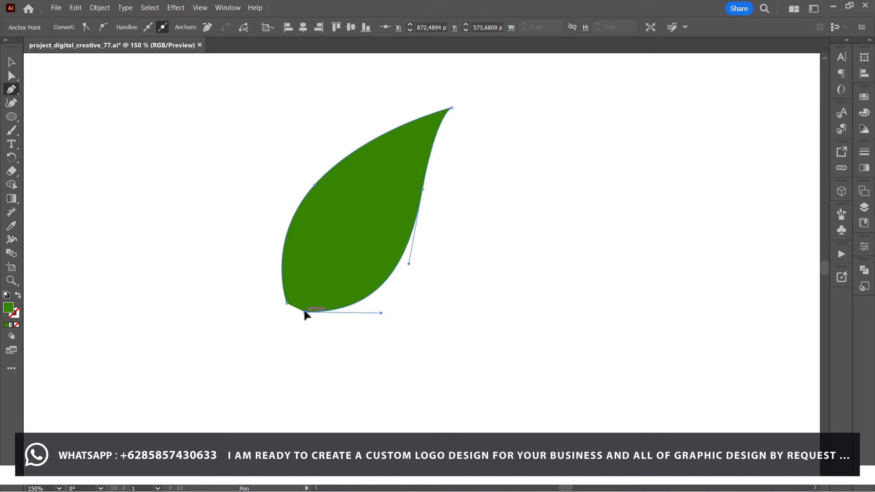
pyautogui.moveTo(396, 152); pyautogui.dragTo(472, 91)
pyautogui.moveTo(286, 302); pyautogui.dragTo(255, 415)
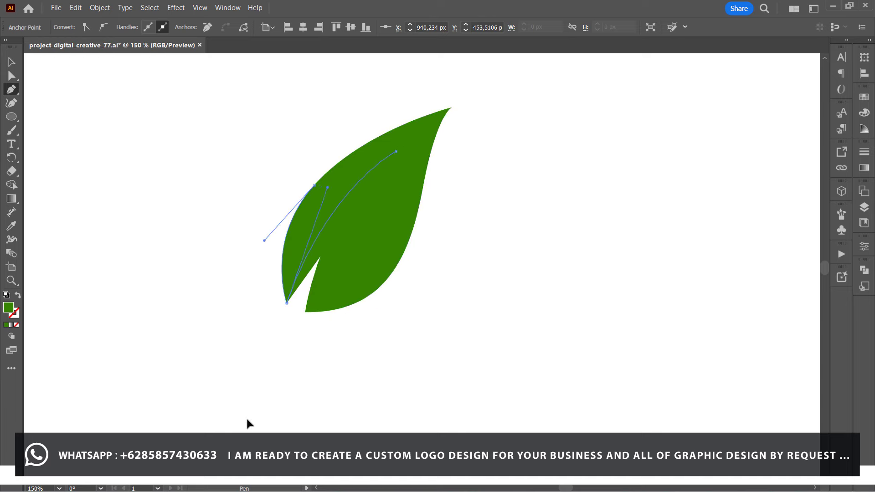
pyautogui.hotkey('ctrl', 'shift', 'a')
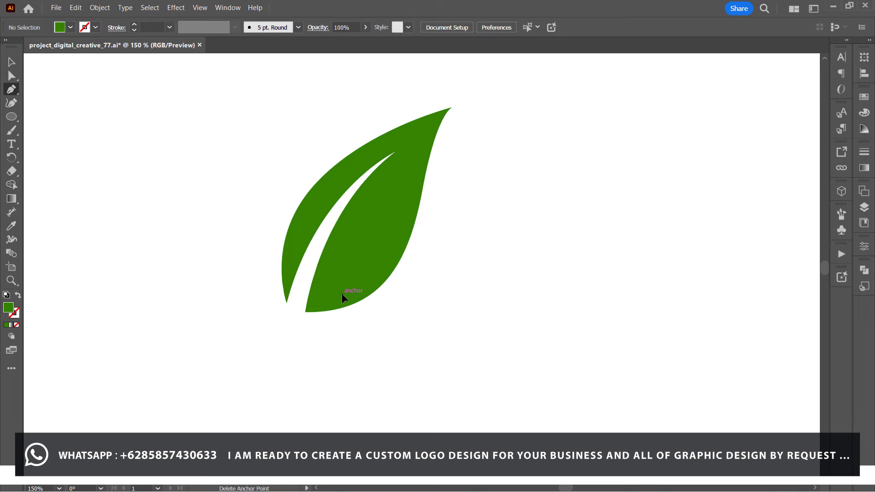
# Pen-draw a cutting shape following a curved vein from the leaf's base to its tip.
pyautogui.click(305, 311)
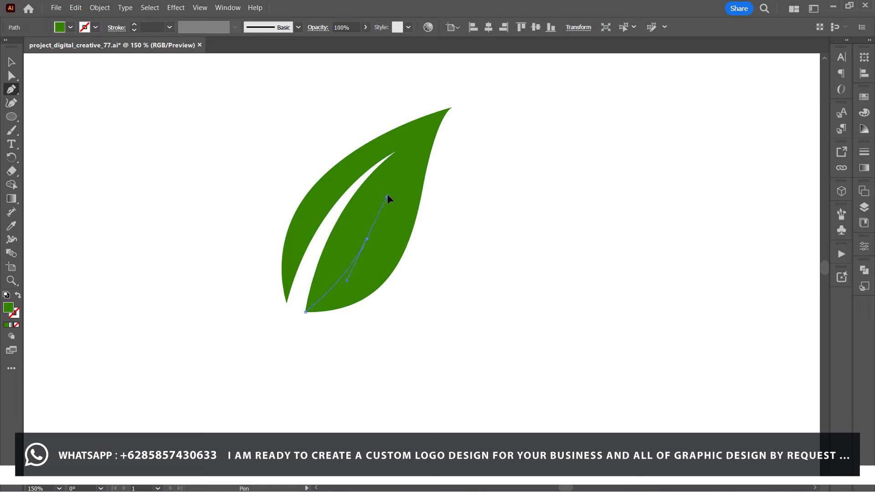
pyautogui.moveTo(388, 171)
pyautogui.mouseDown()
pyautogui.moveTo(385, 189)
pyautogui.moveTo(400, 171)
pyautogui.mouseUp()
pyautogui.moveTo(378, 234); pyautogui.dragTo(373, 282)
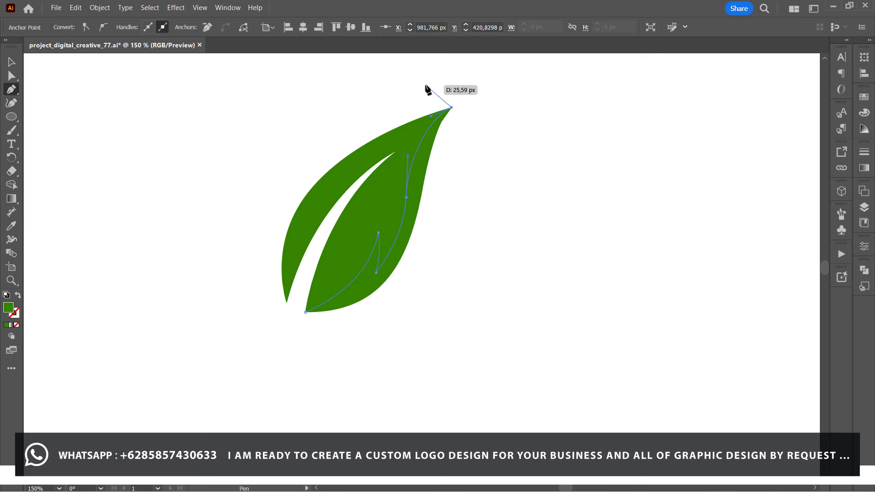
pyautogui.click(426, 85)
pyautogui.click(243, 210)
pyautogui.click(221, 302)
# Divide the leaf with the vein shape in Pathfinder and ungroup the pieces.
pyautogui.click(12, 62)
pyautogui.click(372, 278)
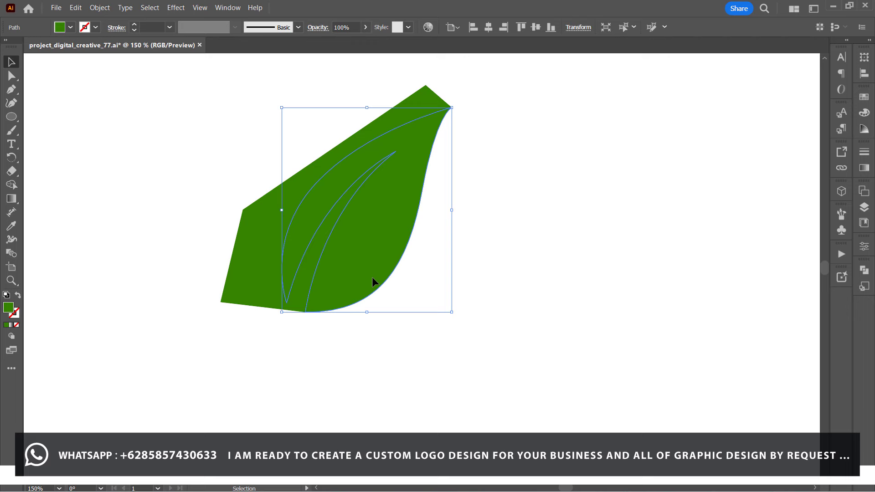
pyautogui.keyDown('shift'); pyautogui.click(343, 246); pyautogui.keyUp('shift')
pyautogui.click(864, 270)
pyautogui.click(753, 295)
pyautogui.rightClick(526, 274)
pyautogui.click(237, 164)
# Smooth the vein curve's anchor and handle toward the leaf tip.
pyautogui.press('a')
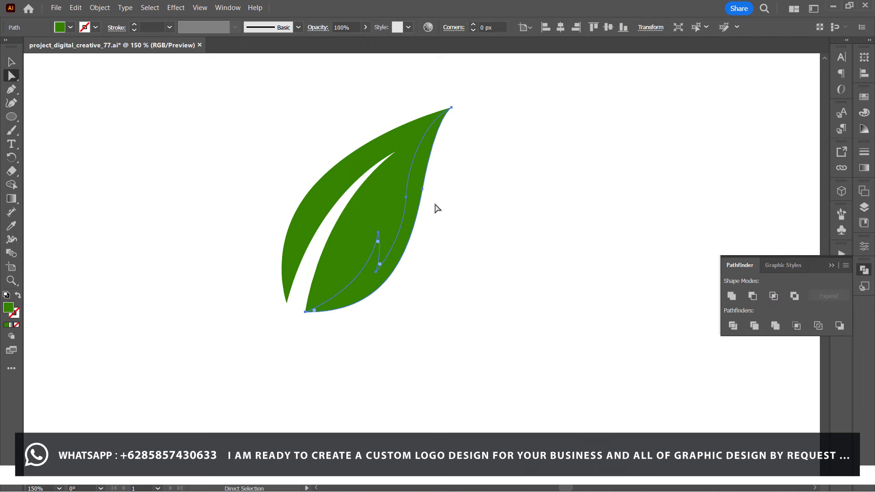
pyautogui.click(408, 197)
pyautogui.moveTo(416, 155); pyautogui.dragTo(422, 147)
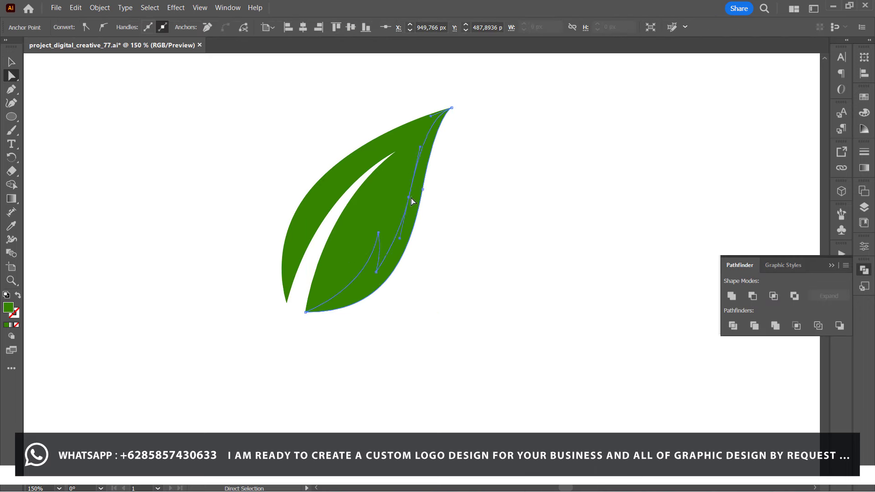
pyautogui.moveTo(409, 197); pyautogui.dragTo(411, 197)
# Fill the right leaf piece with a darker shadow green.
pyautogui.press('v')
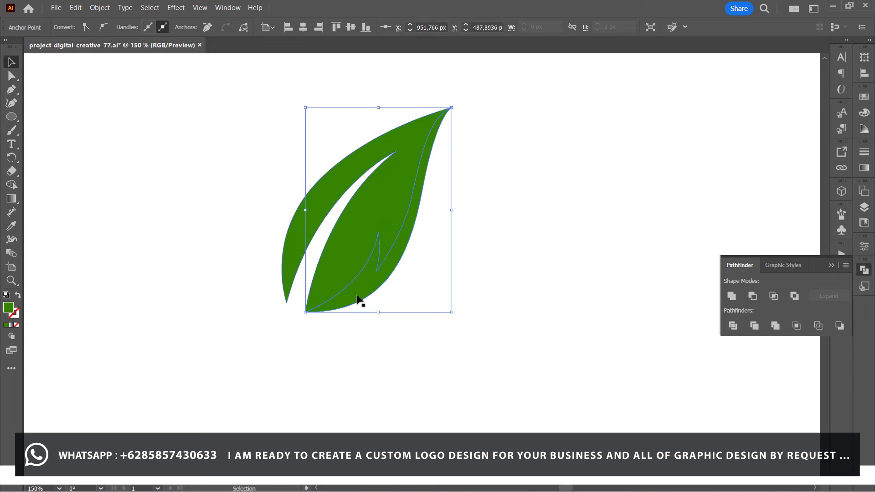
pyautogui.doubleClick(8, 308)
pyautogui.write('266000')
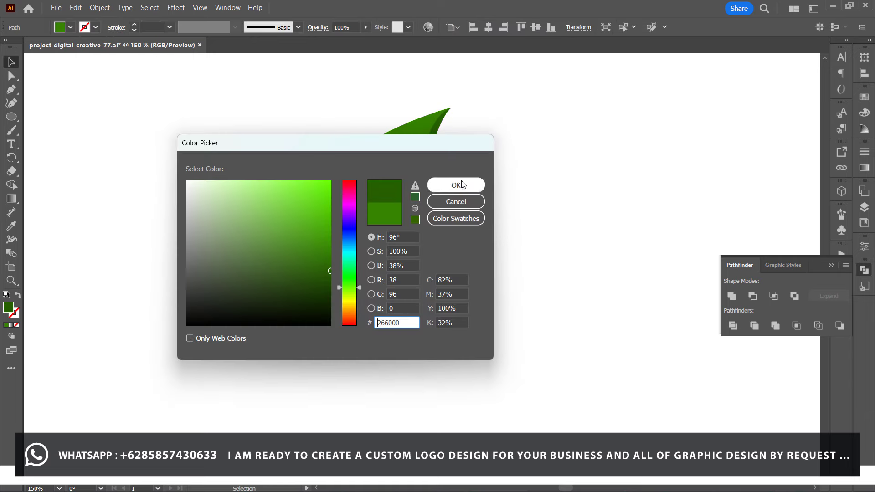
pyautogui.click(462, 184)
pyautogui.doubleClick(8, 308)
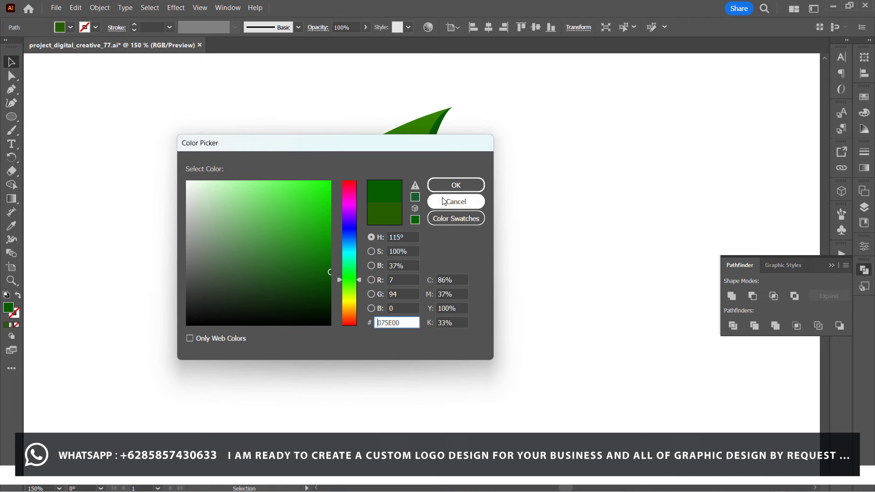
pyautogui.click(455, 185)
pyautogui.click(477, 204)
# Brighten the main leaf piece's green fill.
pyautogui.click(409, 231)
pyautogui.doubleClick(8, 307)
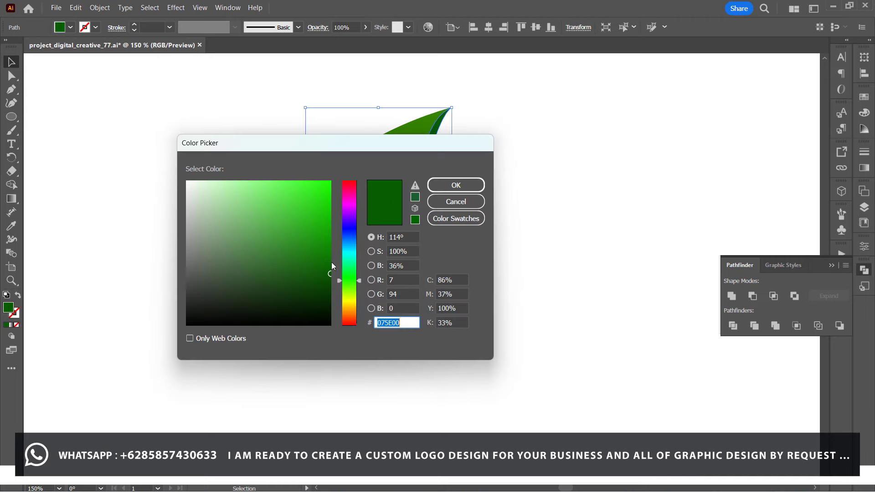
pyautogui.click(330, 259)
pyautogui.press('Return')
pyautogui.doubleClick(9, 307)
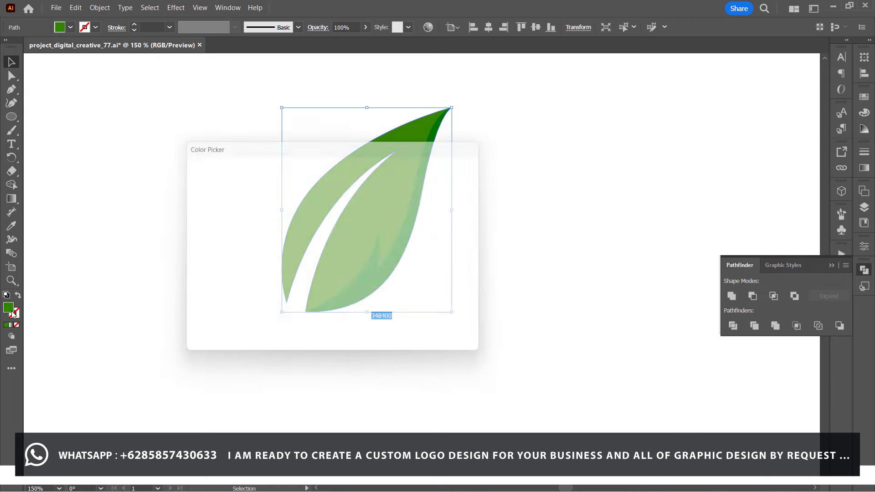
pyautogui.write('41A500')
pyautogui.press('Return')
# Set the main leaf piece's fill to #009900 and deselect.
pyautogui.click(11, 225)
pyautogui.click(382, 274)
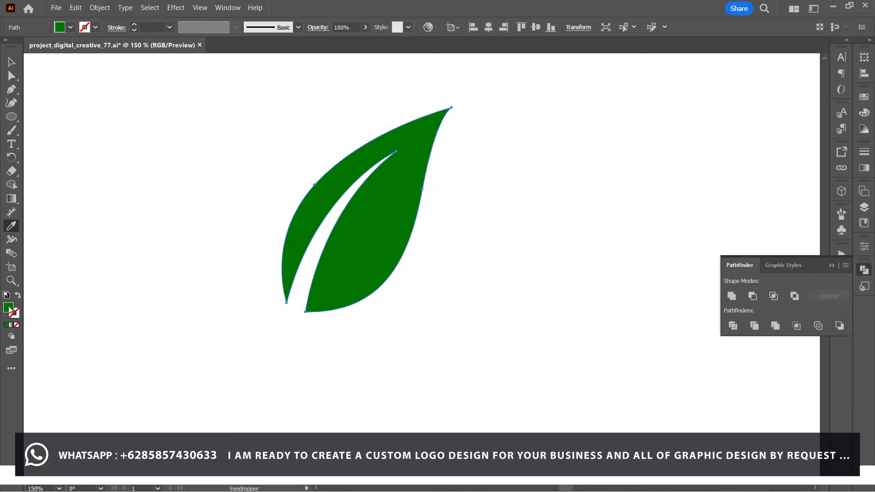
pyautogui.doubleClick(8, 308)
pyautogui.write('009900')
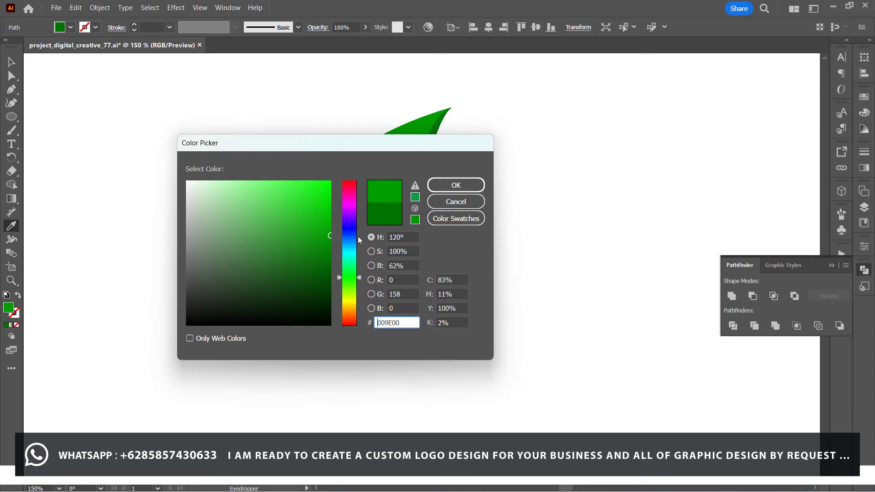
pyautogui.press('Return')
pyautogui.press('v')
pyautogui.hotkey('ctrl', 'shift', 'a')
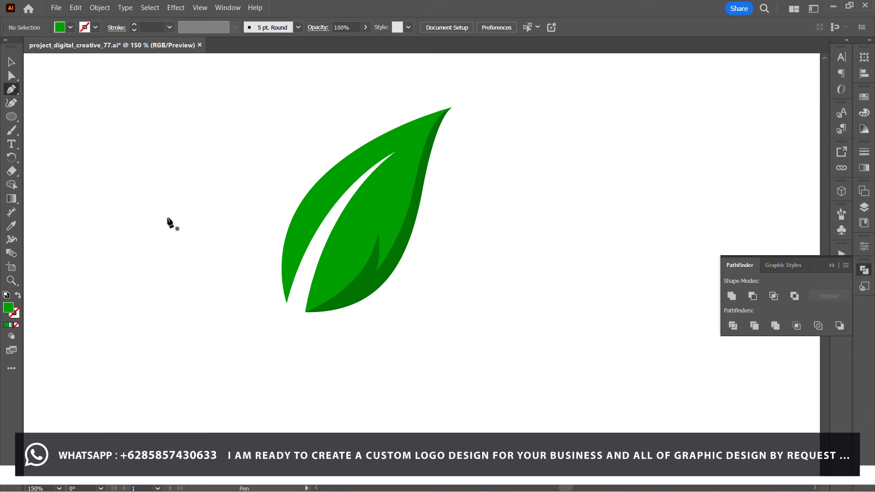
# Pen-draw a closed cutting shape curving along the leaf's left edge to its tip.
pyautogui.click(286, 303)
pyautogui.moveTo(370, 155)
pyautogui.mouseDown()
pyautogui.moveTo(351, 180)
pyautogui.moveTo(339, 179)
pyautogui.mouseUp()
pyautogui.moveTo(397, 128); pyautogui.dragTo(359, 153)
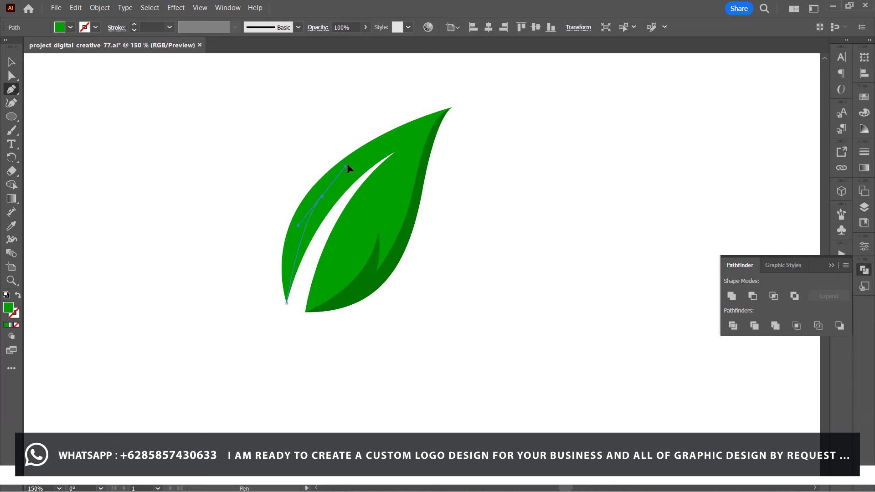
pyautogui.moveTo(410, 122); pyautogui.dragTo(549, 165)
pyautogui.scroll(3, 513, 137)
pyautogui.click(410, 233)
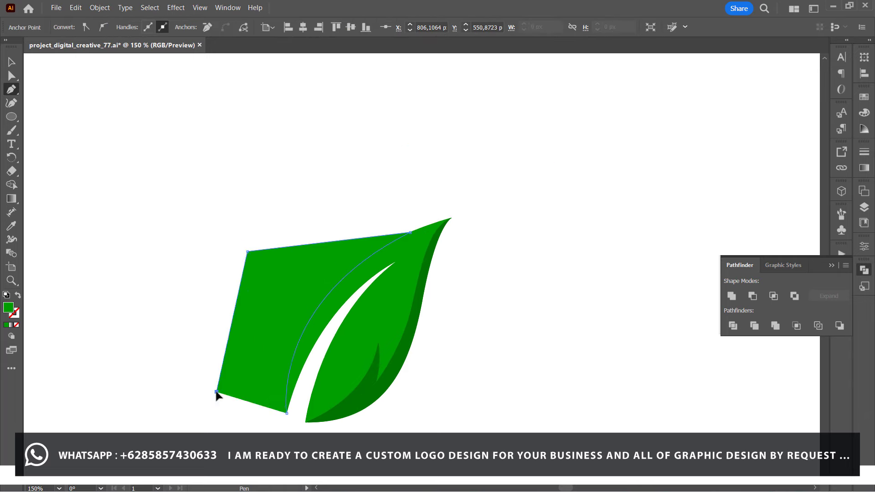
pyautogui.click(499, 176)
pyautogui.click(499, 290)
pyautogui.scroll(-3, 499, 291)
pyautogui.click(334, 370)
pyautogui.click(262, 351)
# Divide the leaf with the cutting shape and ungroup the pieces.
pyautogui.click(9, 66)
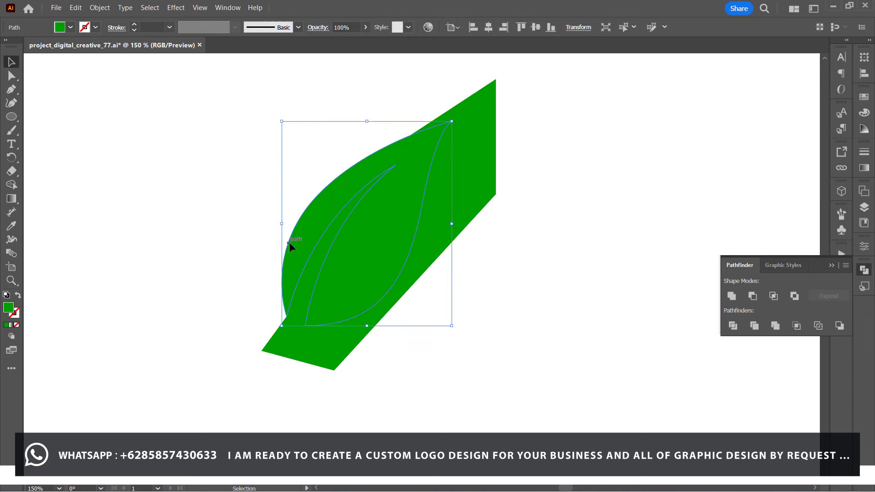
pyautogui.keyDown('shift'); pyautogui.click(289, 243); pyautogui.keyUp('shift')
pyautogui.click(752, 296)
pyautogui.rightClick(464, 299)
pyautogui.click(341, 258)
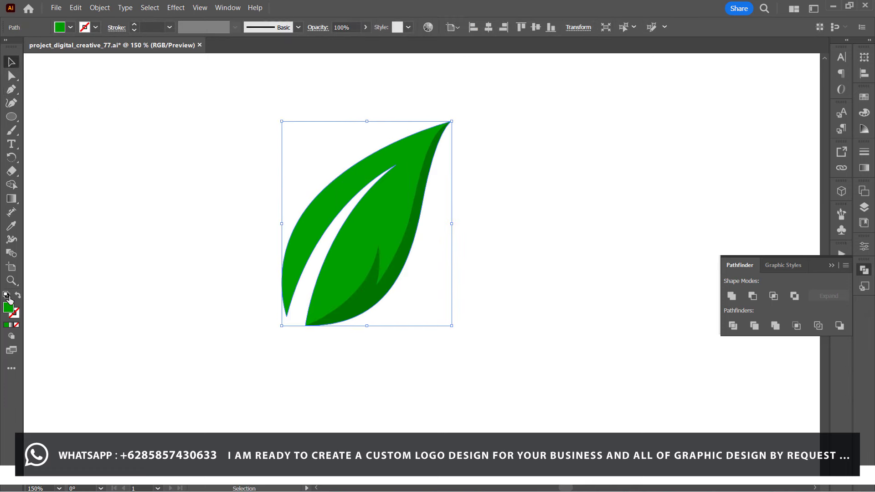
# Recolour the left edge strip a light lime-green highlight.
pyautogui.doubleClick(8, 308)
pyautogui.click(328, 245)
pyautogui.press('Return')
pyautogui.click(341, 237)
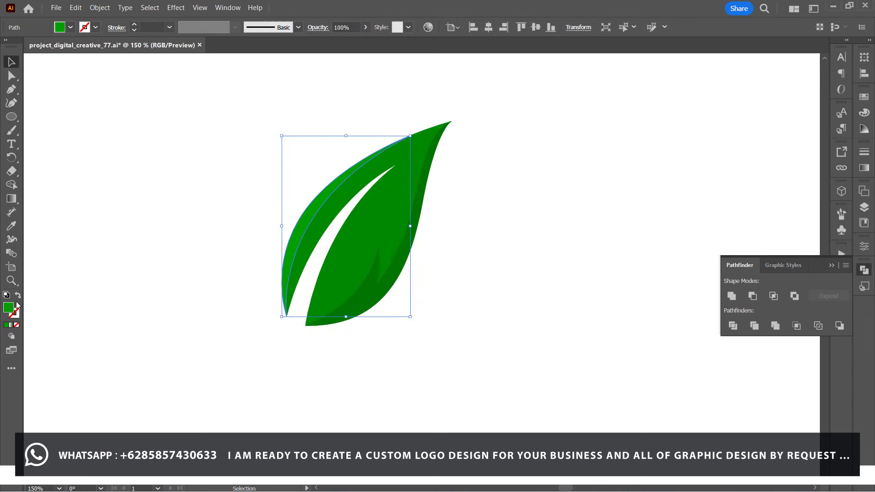
pyautogui.doubleClick(8, 308)
pyautogui.moveTo(351, 286); pyautogui.dragTo(352, 285)
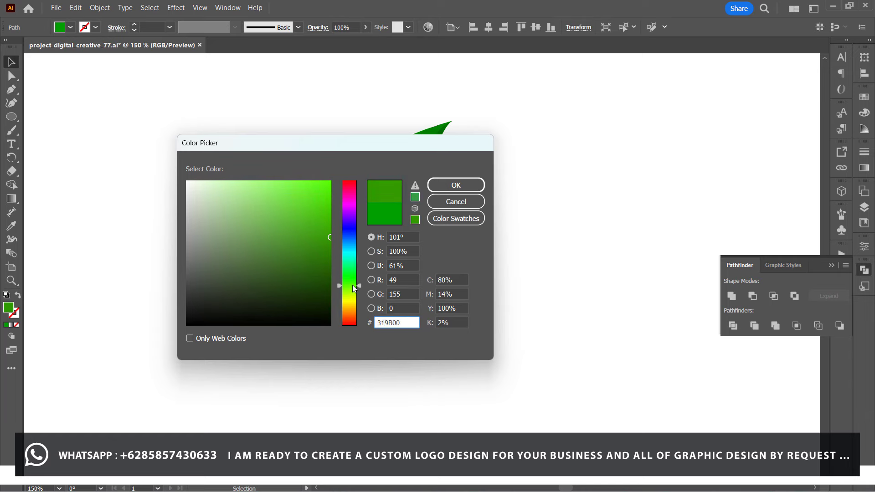
pyautogui.click(312, 201)
pyautogui.click(354, 289)
pyautogui.press('Return')
# Give the middle leaf piece a medium green fill and deselect.
pyautogui.hotkey('ctrl', 'a')
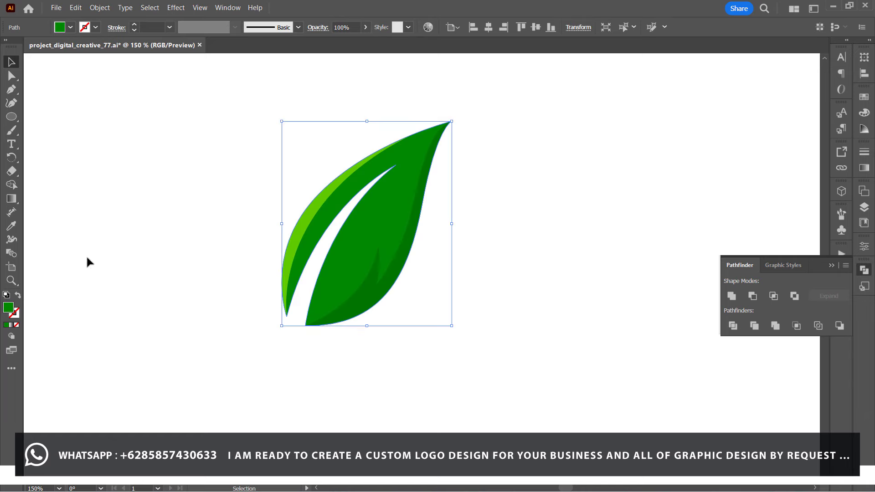
pyautogui.press('i')
pyautogui.click(294, 228)
pyautogui.doubleClick(8, 308)
pyautogui.click(348, 285)
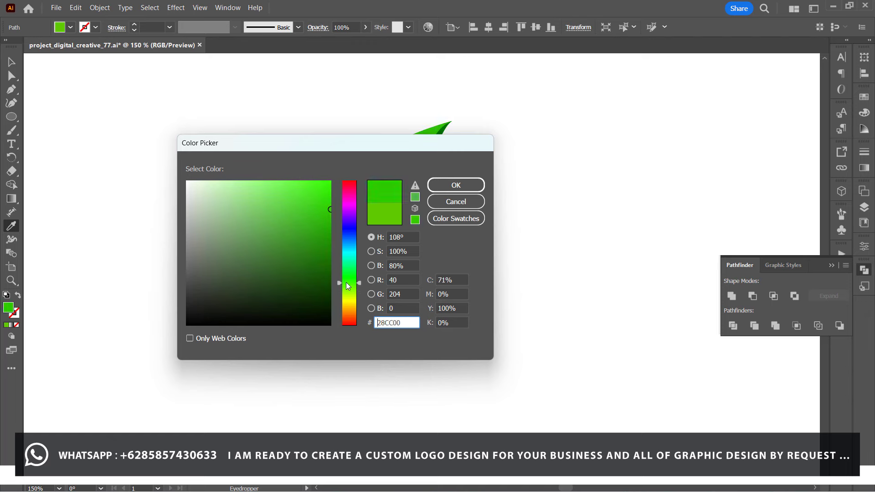
pyautogui.click(330, 237)
pyautogui.click(469, 179)
pyautogui.click(12, 62)
pyautogui.click(124, 159)
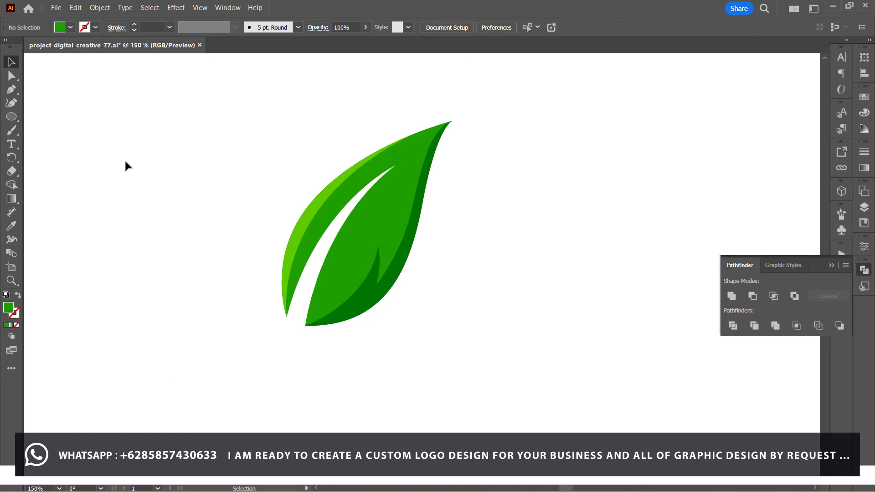
# Pen-draw a closed shape curving through the leaf's middle and enclosing its right side.
pyautogui.click(11, 89)
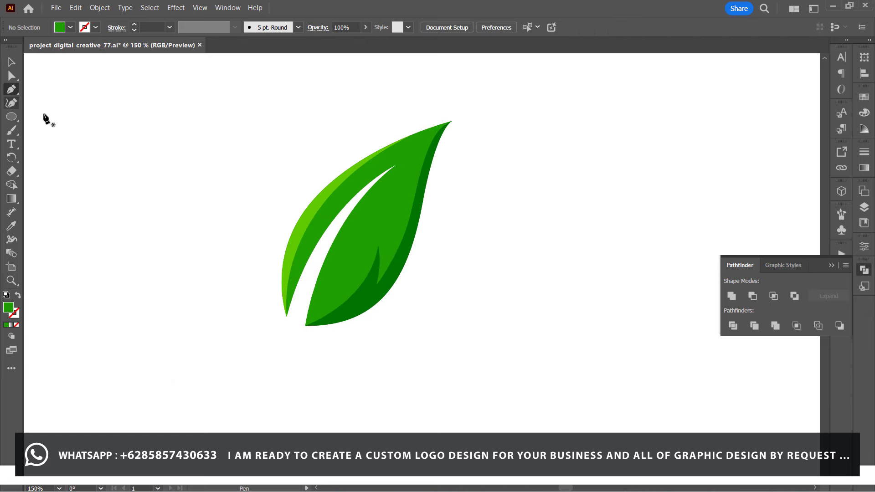
pyautogui.click(305, 325)
pyautogui.moveTo(369, 219); pyautogui.dragTo(371, 181)
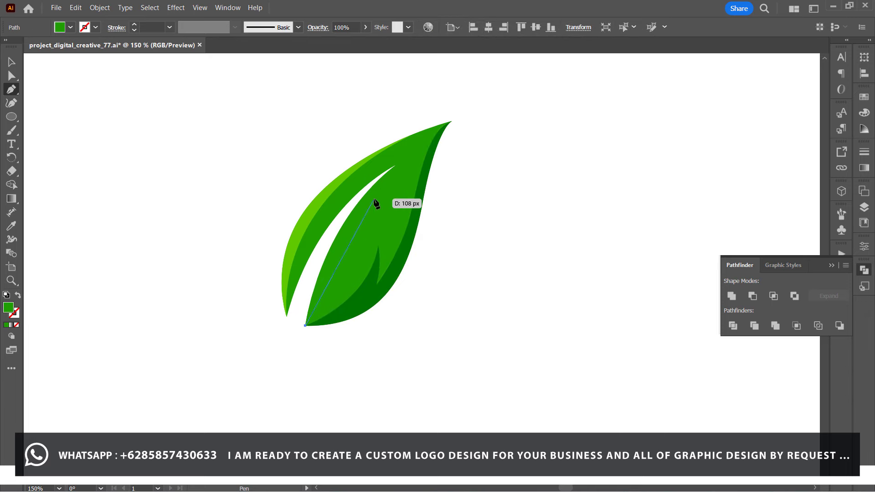
pyautogui.moveTo(386, 145); pyautogui.dragTo(387, 127)
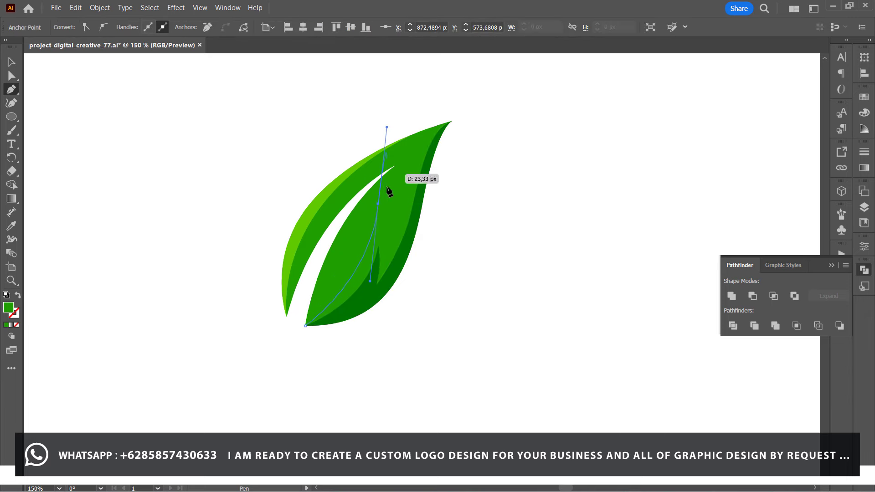
pyautogui.moveTo(387, 259); pyautogui.dragTo(389, 255)
pyautogui.click(388, 240)
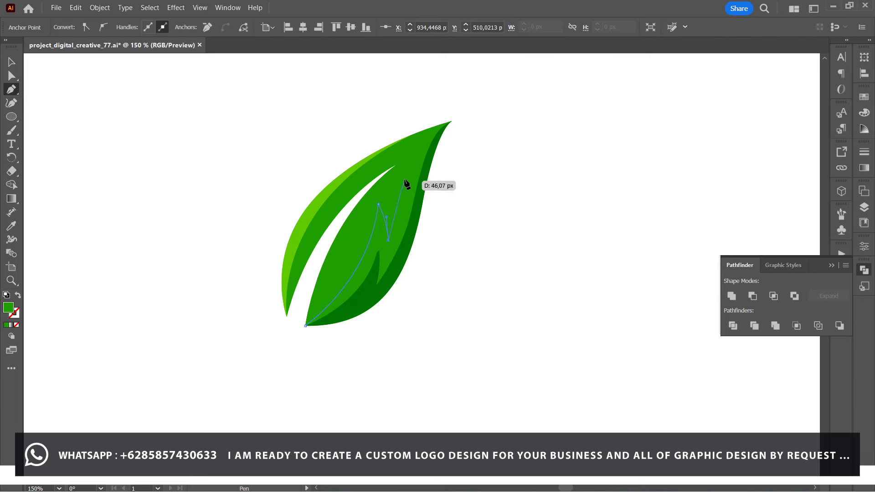
pyautogui.moveTo(427, 124); pyautogui.dragTo(477, 113)
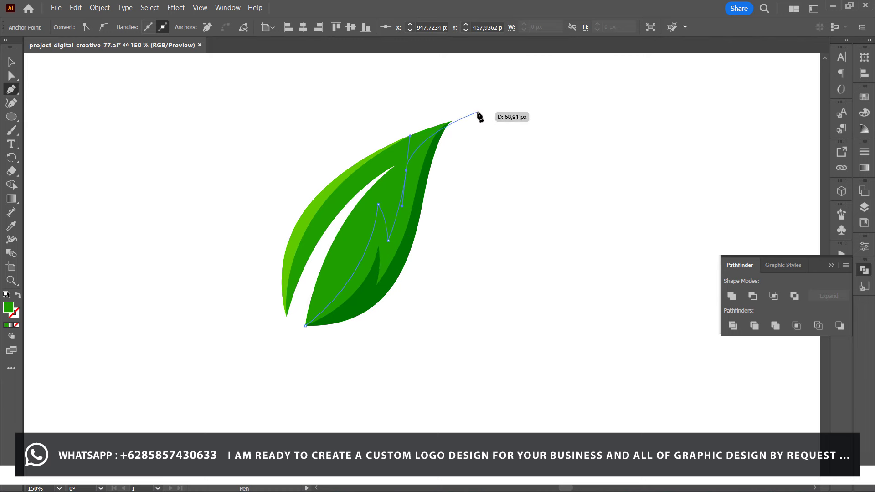
pyautogui.click(503, 218)
pyautogui.click(426, 347)
pyautogui.click(296, 420)
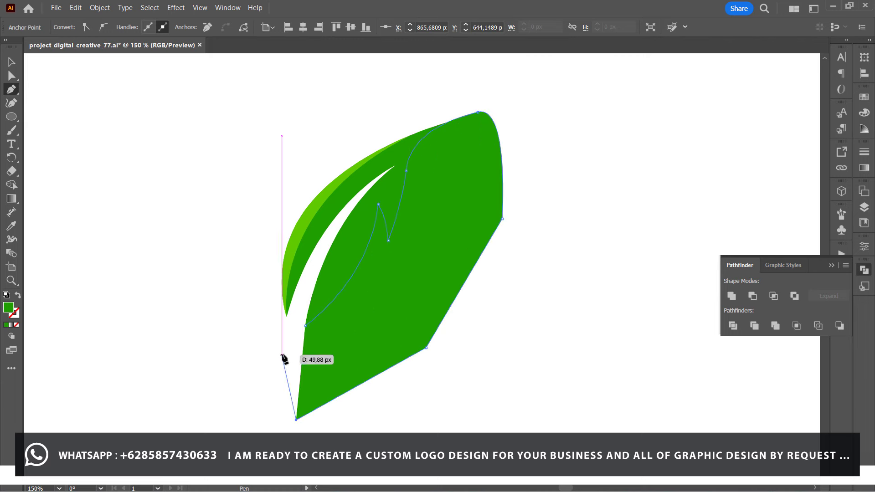
pyautogui.click(282, 355)
pyautogui.click(305, 326)
# Divide the leaf with the new shape and recolour the resulting piece green.
pyautogui.press('v')
pyautogui.click(342, 239)
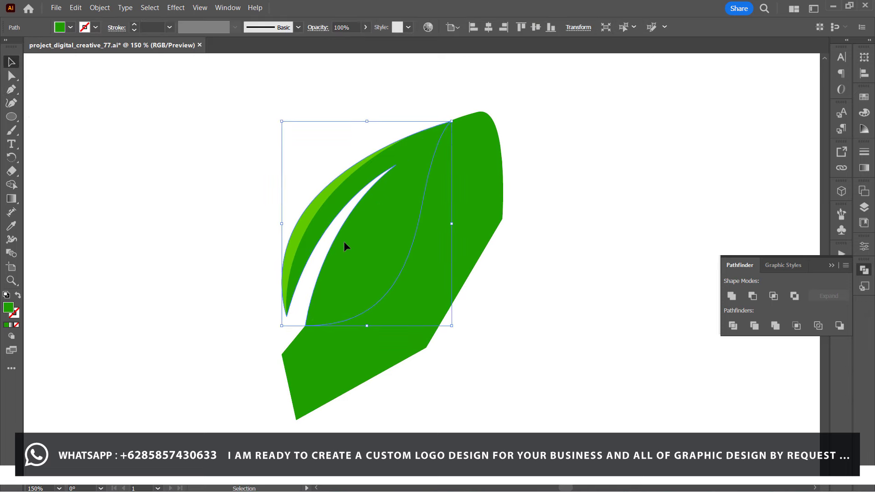
pyautogui.click(752, 296)
pyautogui.click(346, 267)
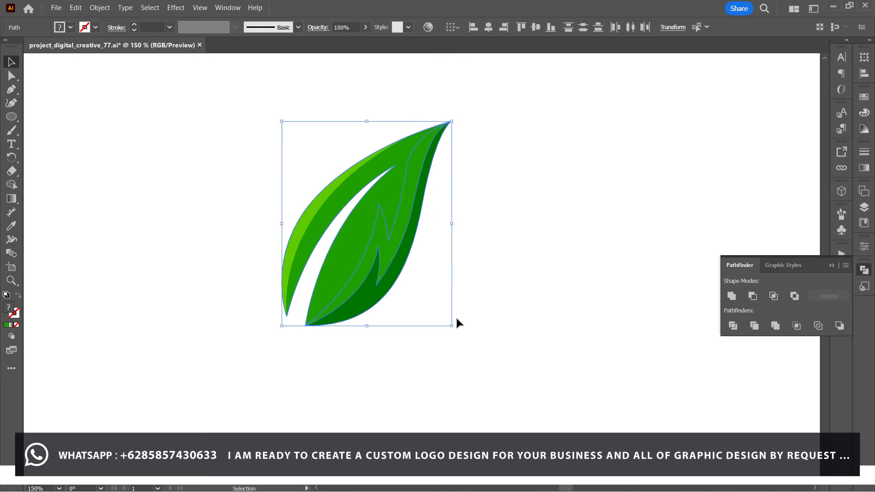
pyautogui.doubleClick(8, 308)
pyautogui.moveTo(349, 264); pyautogui.dragTo(350, 288)
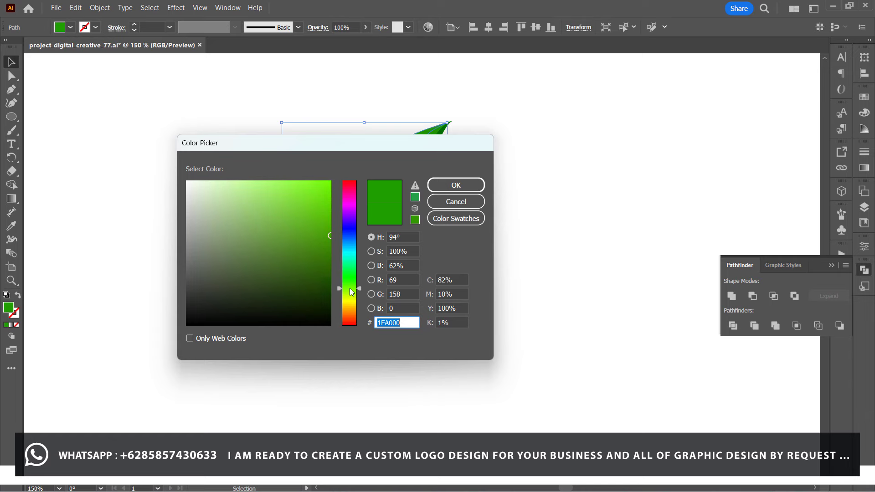
pyautogui.click(456, 185)
pyautogui.hotkey('ctrl', 'shift', 'a')
# Give the middle piece a brighter, yellower green fill and deselect.
pyautogui.click(363, 222)
pyautogui.press('i')
pyautogui.click(412, 223)
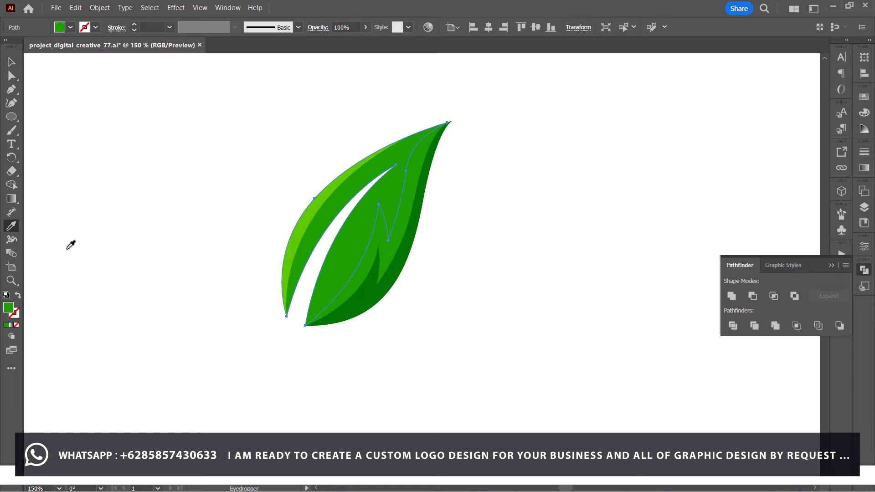
pyautogui.doubleClick(9, 308)
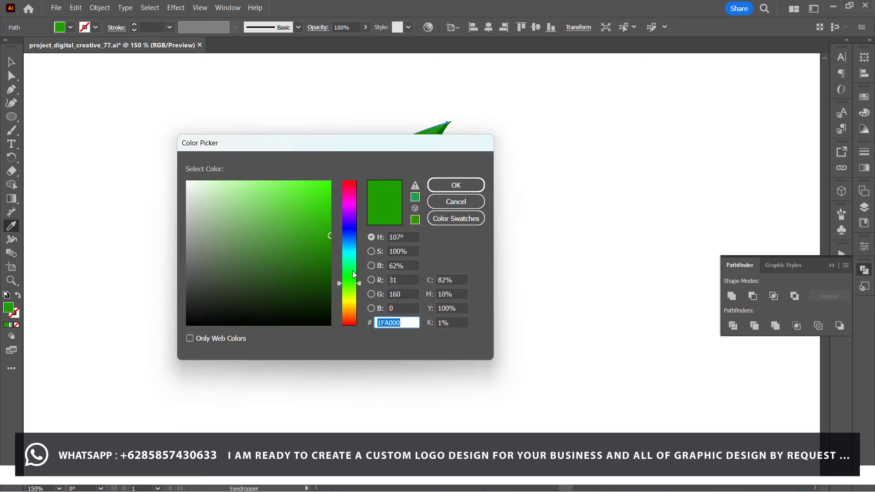
pyautogui.moveTo(352, 271); pyautogui.dragTo(350, 286)
pyautogui.click(328, 218)
pyautogui.click(456, 185)
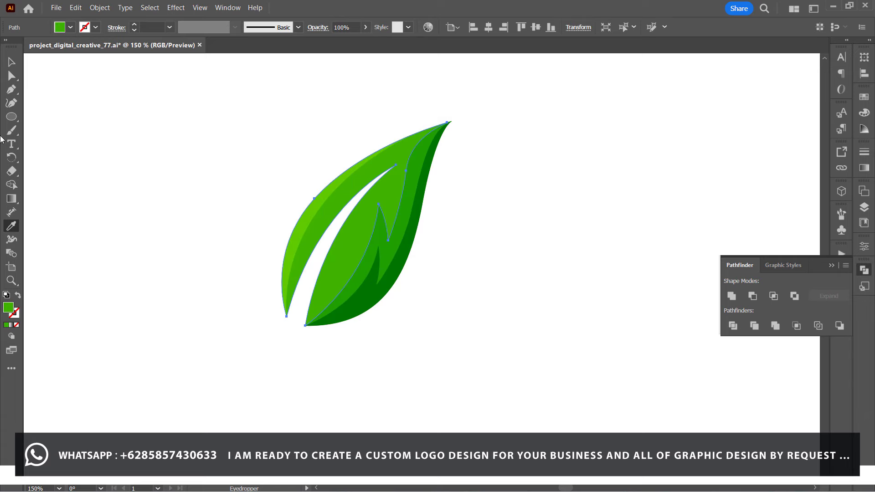
pyautogui.click(10, 63)
pyautogui.hotkey('ctrl', 'shift', 'a')
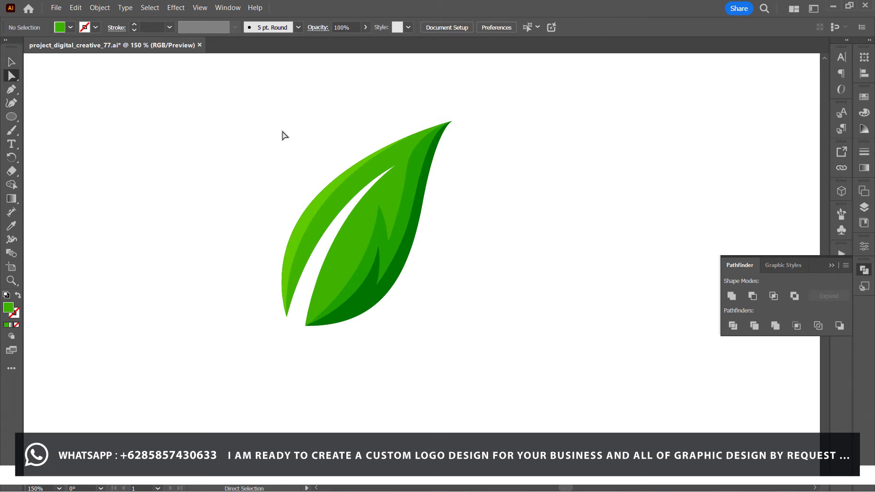
# Zoom in and adjust anchors and handles to smooth the middle piece's inner curve.
pyautogui.moveTo(410, 164); pyautogui.dragTo(463, 171)
pyautogui.hotkey('ctrl', '+')
pyautogui.hotkey('ctrl', '+')
pyautogui.hotkey('ctrl', '+')
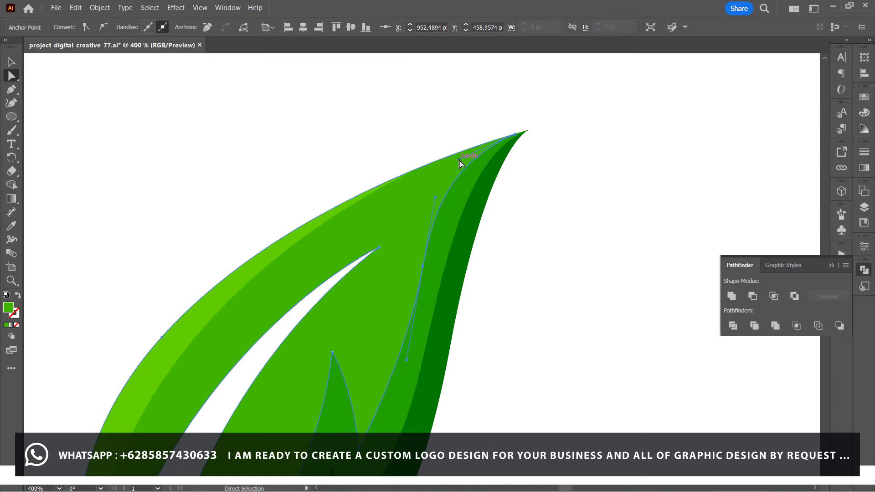
pyautogui.click(531, 187)
pyautogui.scroll(-2, 531, 187)
pyautogui.click(528, 84)
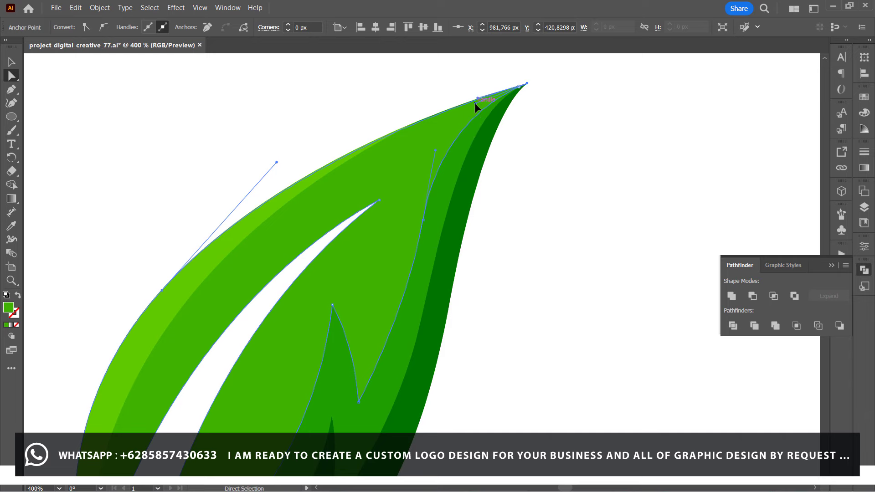
pyautogui.moveTo(424, 220); pyautogui.dragTo(431, 223)
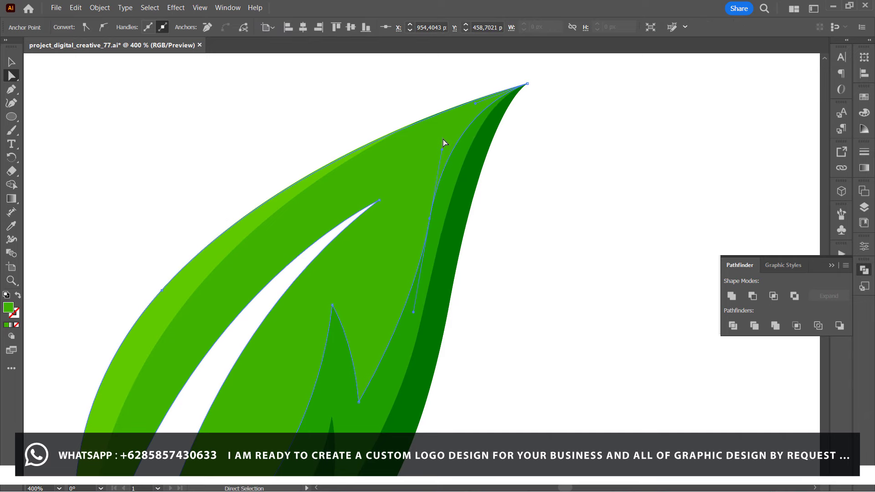
pyautogui.moveTo(443, 150); pyautogui.dragTo(446, 143)
pyautogui.moveTo(360, 402); pyautogui.dragTo(360, 417)
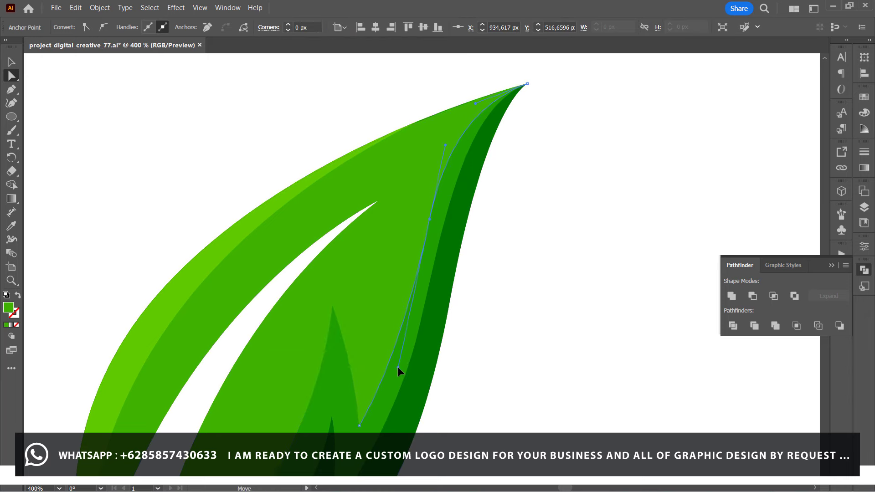
pyautogui.moveTo(397, 367); pyautogui.dragTo(399, 374)
pyautogui.click(431, 221)
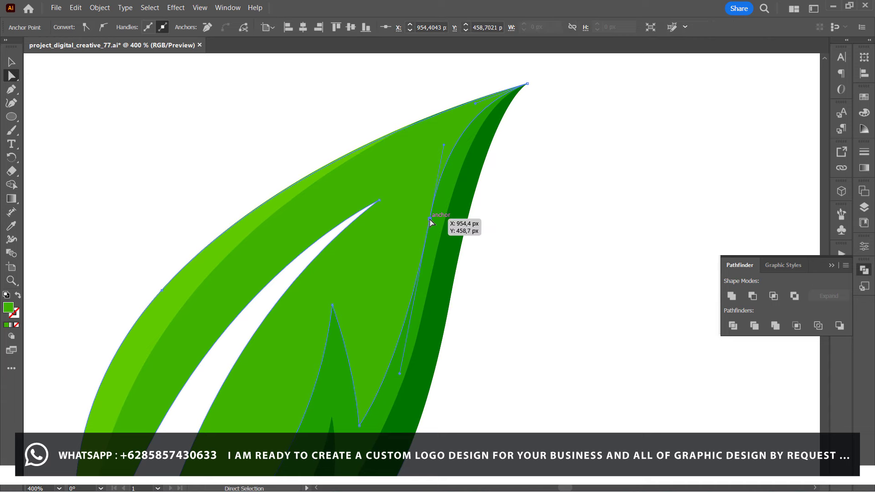
pyautogui.click(546, 233)
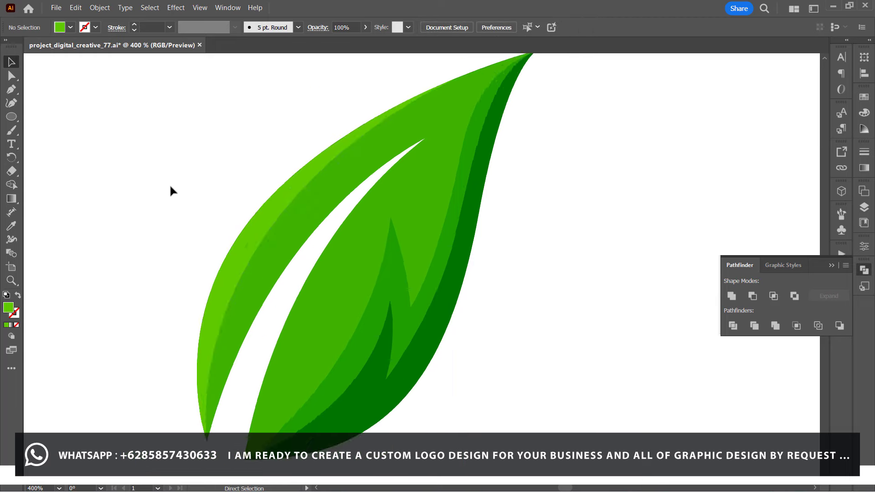
# Marquee-select all leaf pieces and group them together.
pyautogui.hotkey('ctrl', '0')
pyautogui.moveTo(246, 193); pyautogui.dragTo(532, 373)
pyautogui.rightClick(433, 256)
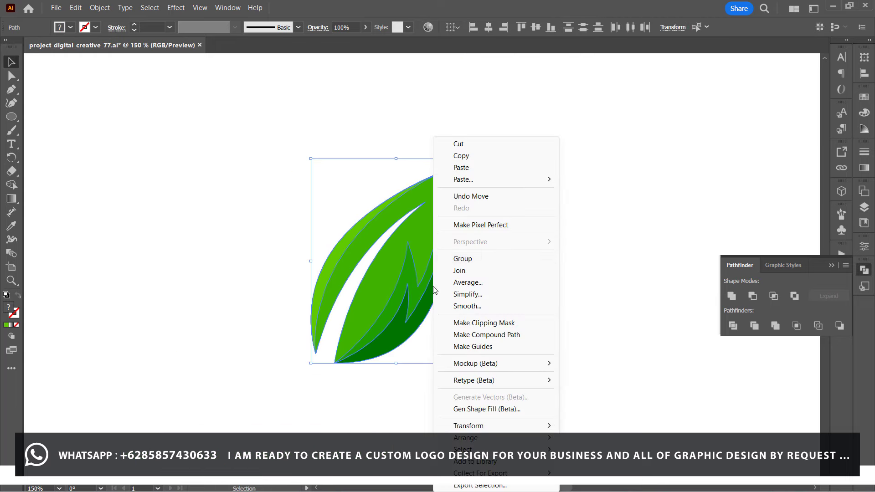
pyautogui.click(463, 259)
pyautogui.click(527, 294)
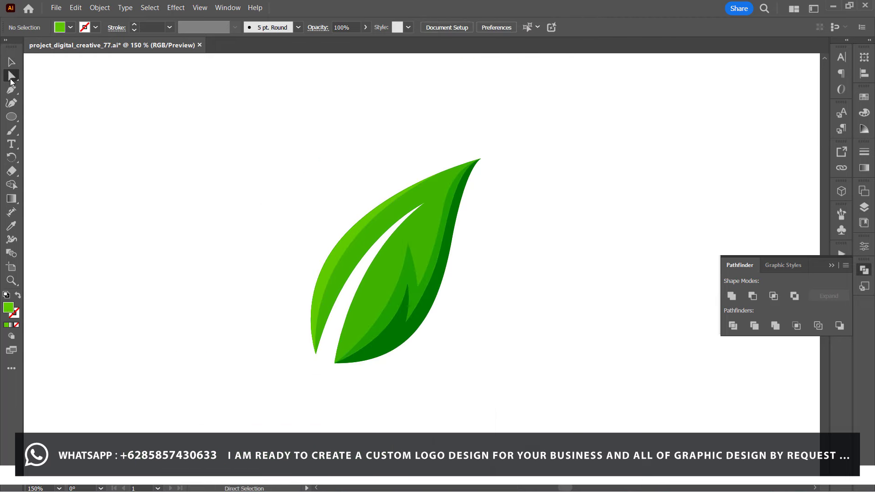
# Start the sliver path at the leaf's lower-left tip, curving along its inner edge.
pyautogui.click(316, 354)
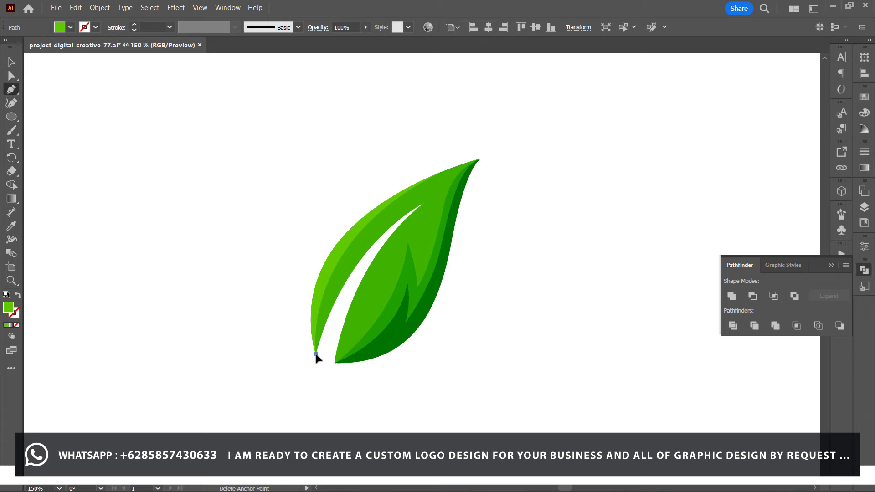
pyautogui.hotkey('ctrl', '=')
pyautogui.hotkey('ctrl', '=')
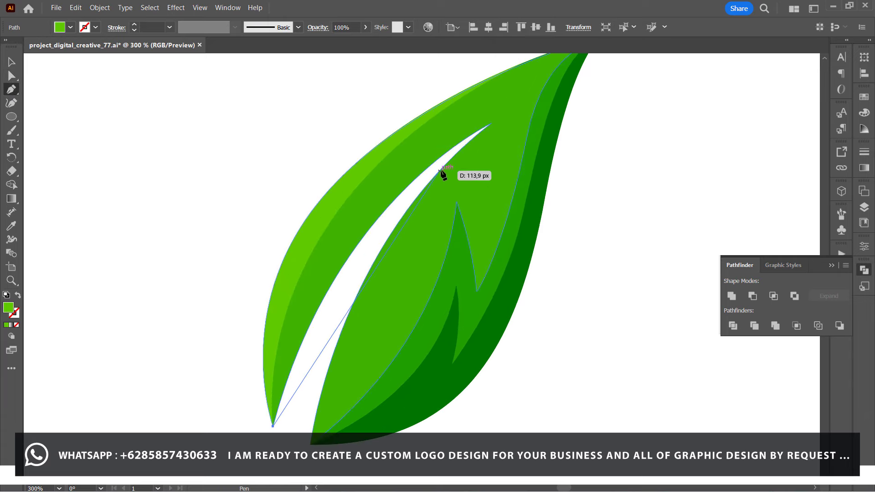
pyautogui.moveTo(442, 168); pyautogui.dragTo(559, 75)
pyautogui.hotkey('ctrl', '-')
pyautogui.hotkey('ctrl', '-')
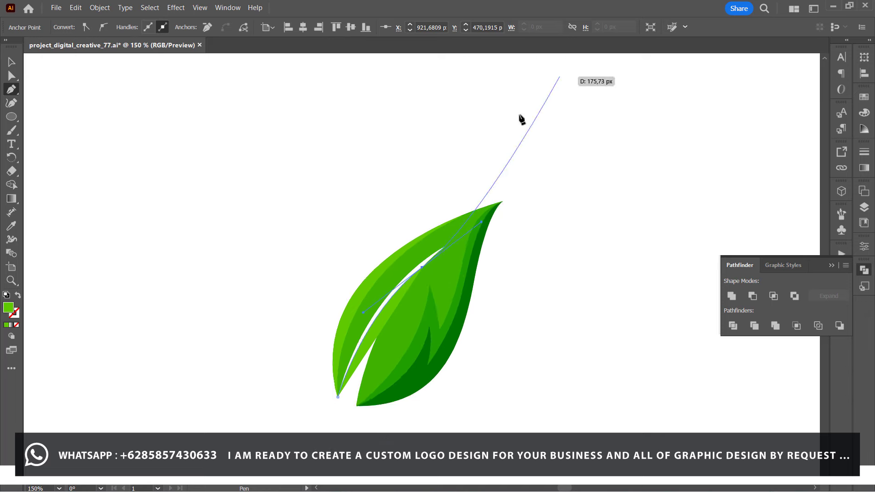
pyautogui.scroll(2, 422, 226)
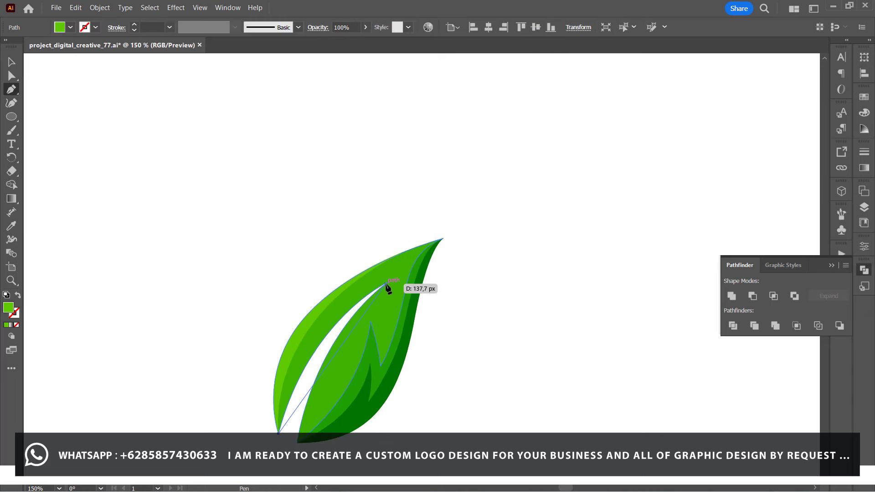
pyautogui.moveTo(385, 285); pyautogui.dragTo(463, 226)
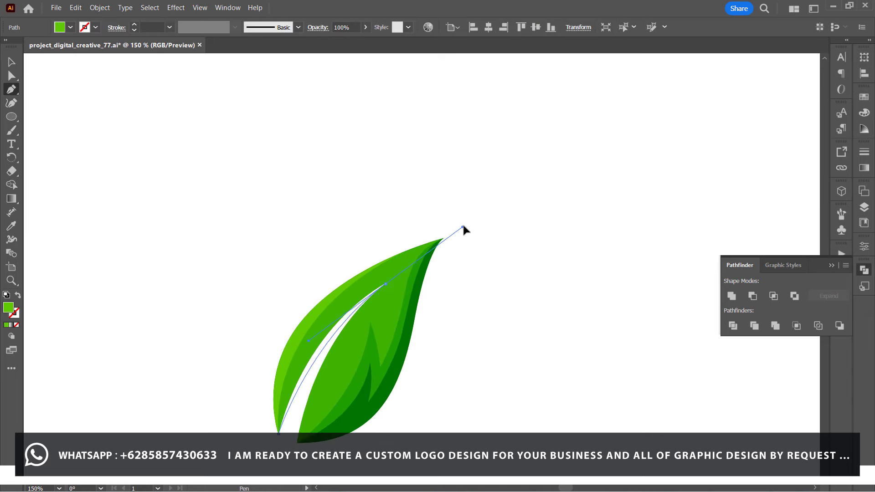
# Bend the sliver path and close it back at the leaf's lower-left tip.
pyautogui.click(385, 284)
pyautogui.hotkey('ctrl', '+')
pyautogui.hotkey('ctrl', '+')
pyautogui.hotkey('ctrl', '+')
pyautogui.hotkey('ctrl', '-')
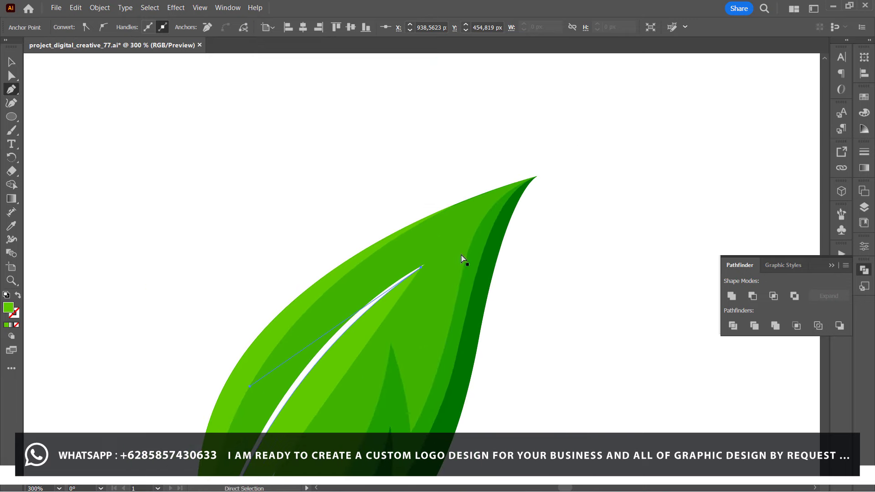
pyautogui.moveTo(425, 263); pyautogui.dragTo(597, 141)
pyautogui.scroll(-5, 469, 142)
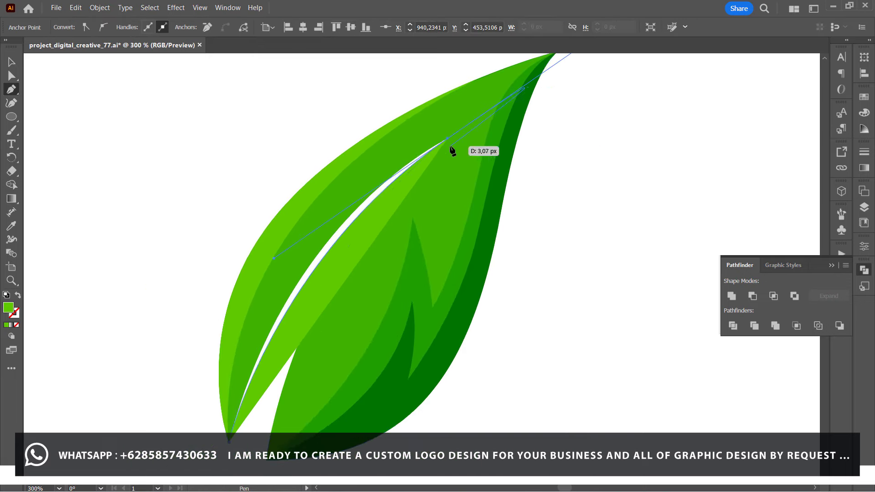
pyautogui.hscroll(-2, 450, 142)
pyautogui.scroll(-1, 297, 279)
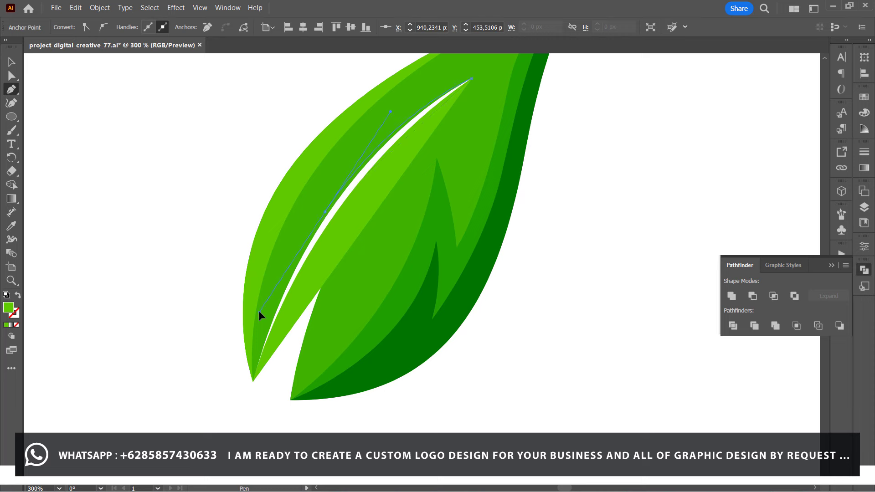
pyautogui.click(253, 381)
pyautogui.press('Escape')
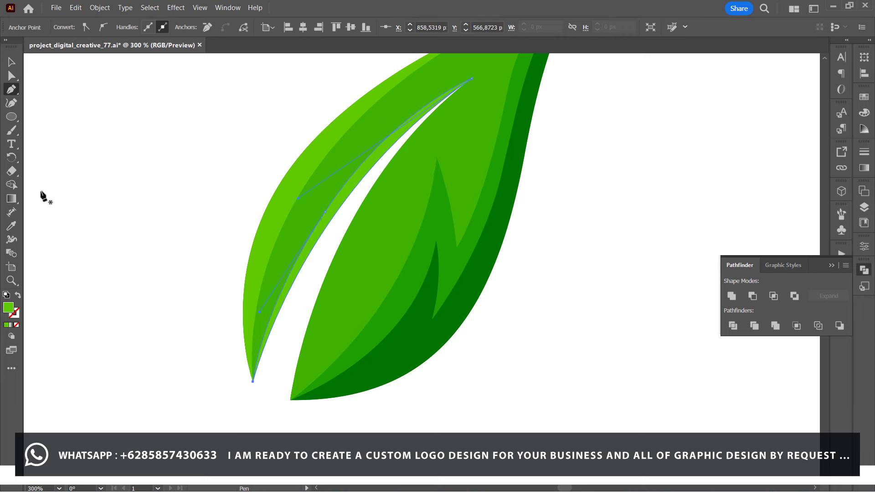
# Fill the leaf's inner sliver with the sampled dark green.
pyautogui.click(427, 360)
pyautogui.press('v')
pyautogui.click(77, 125)
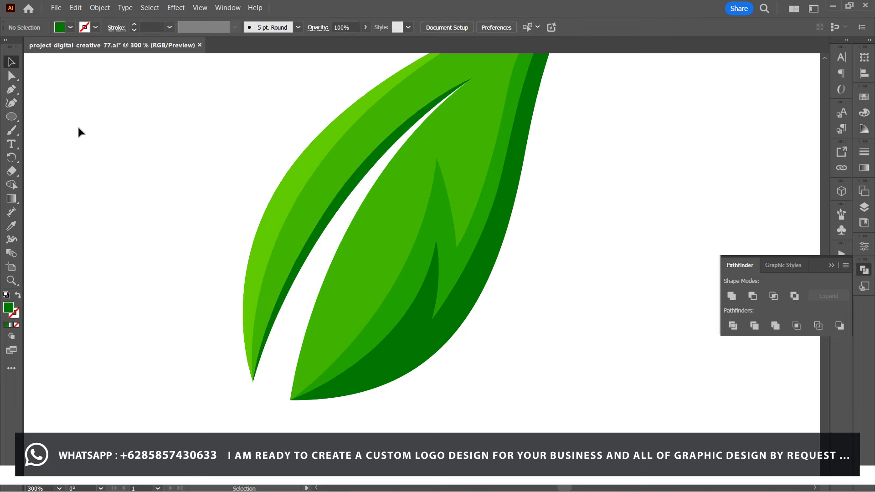
pyautogui.hotkey('ctrl', '-')
pyautogui.hotkey('ctrl', '-')
pyautogui.hotkey('ctrl', 'a')
pyautogui.rightClick(541, 74)
pyautogui.press('Escape')
# Save over project_digital_creative_77.ai on this computer, accepting the Illustrator options.
pyautogui.click(56, 8)
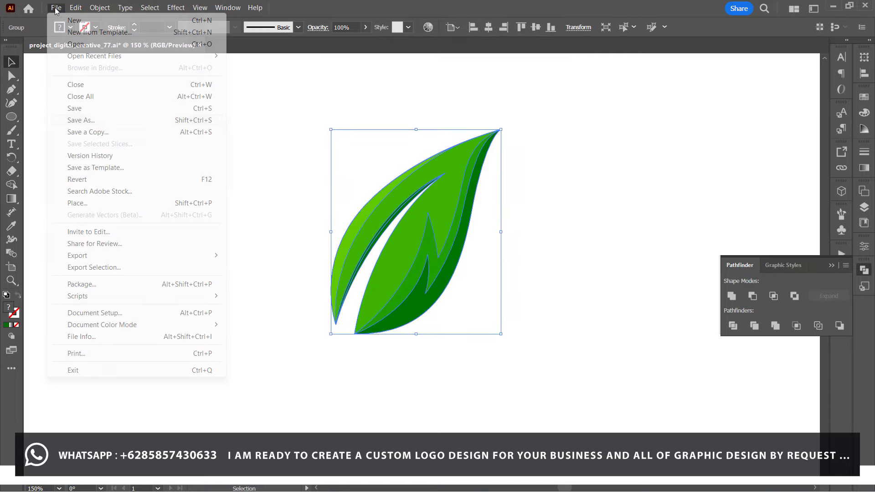
pyautogui.click(105, 121)
pyautogui.click(501, 342)
pyautogui.click(351, 328)
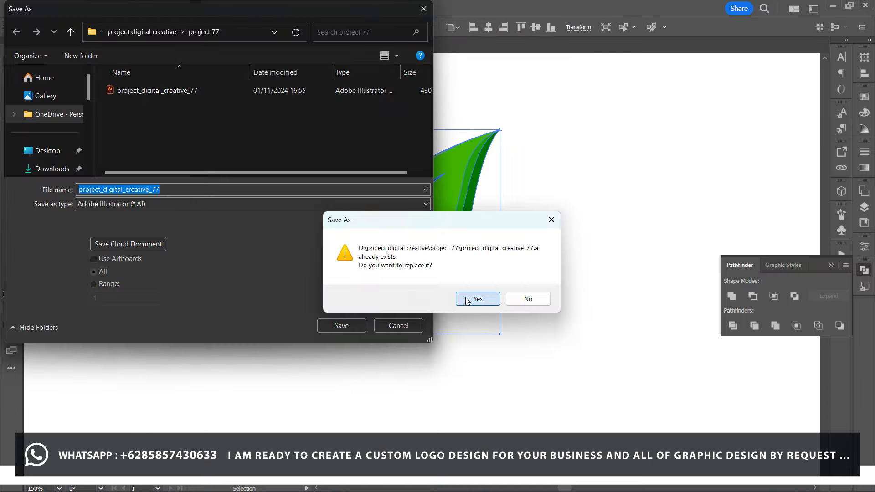
pyautogui.click(471, 299)
pyautogui.click(499, 397)
pyautogui.hotkey('ctrl', '-')
pyautogui.hotkey('ctrl', '-')
pyautogui.hotkey('ctrl', 'a')
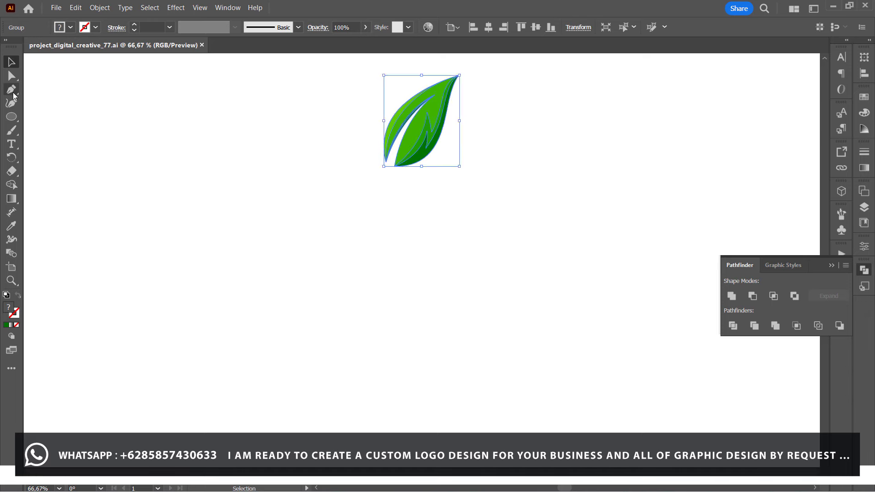
# Begin a Pen outline for the apple with a top curve and lower-right point.
pyautogui.press('p')
pyautogui.click(359, 169)
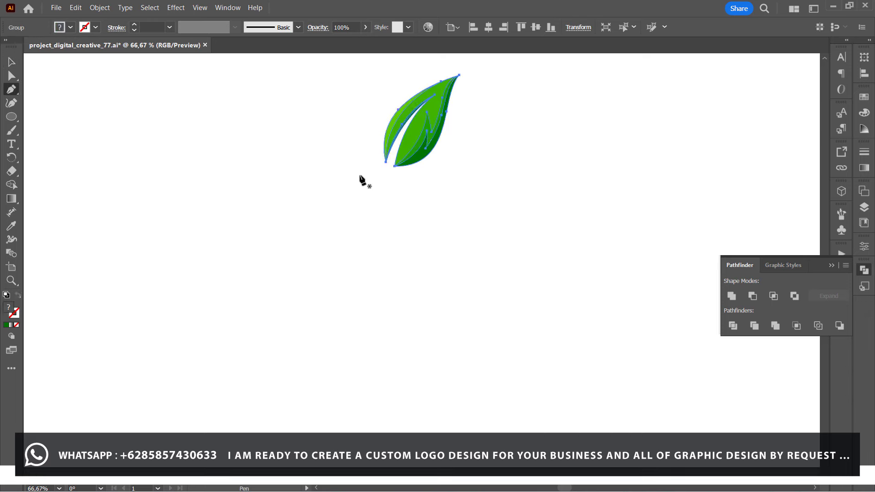
pyautogui.moveTo(468, 169); pyautogui.dragTo(559, 122)
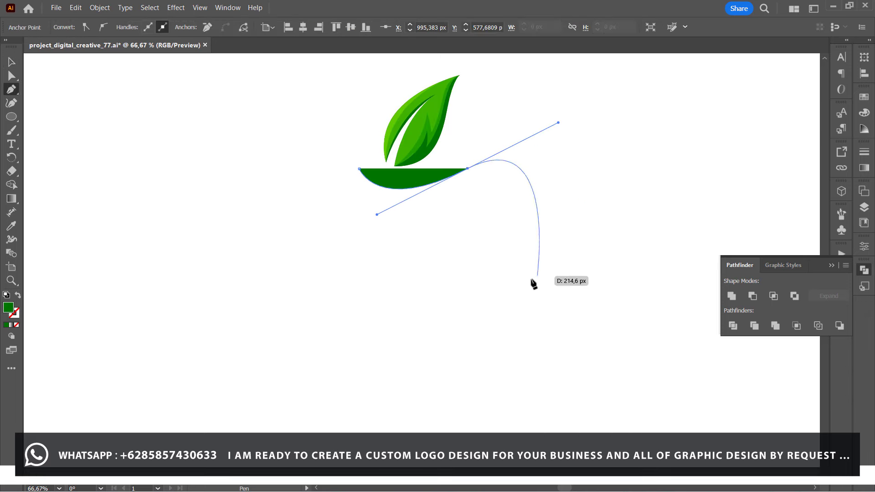
pyautogui.moveTo(519, 314); pyautogui.dragTo(437, 402)
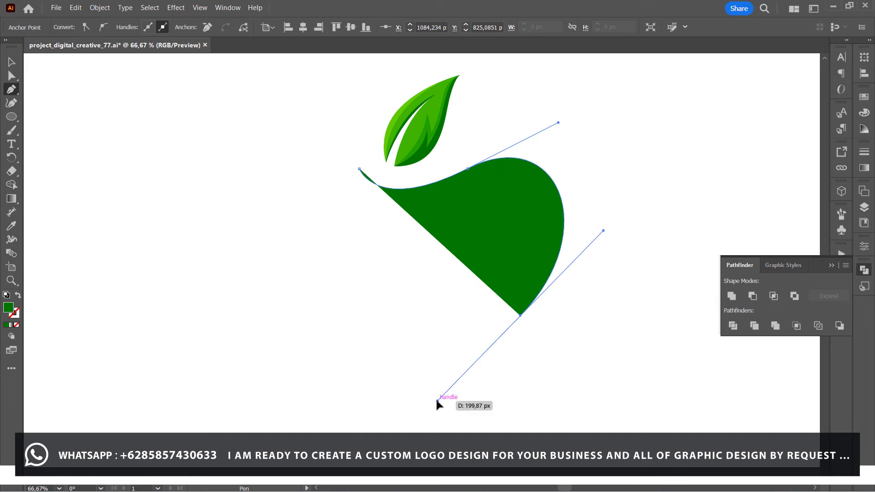
pyautogui.hotkey('ctrl', '-')
pyautogui.moveTo(309, 283); pyautogui.dragTo(276, 233)
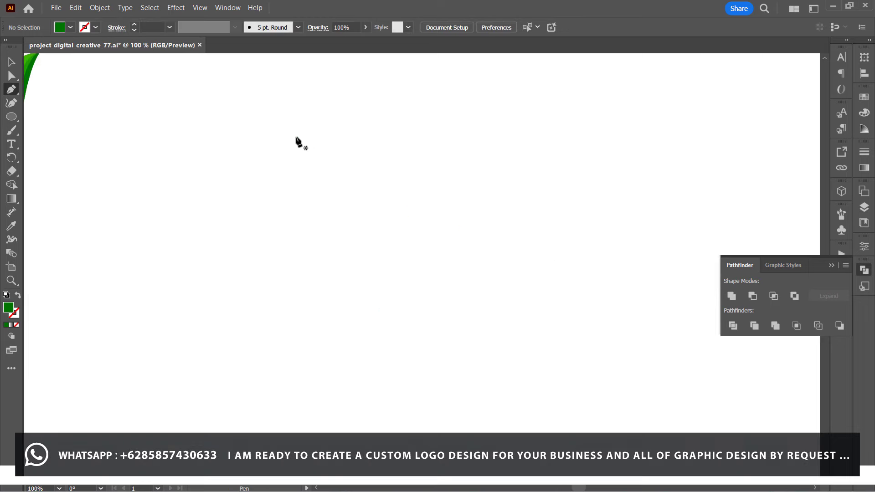
# Redraw the apple's outer edge: top, right shoulder, rounded bottom and left side.
pyautogui.click(284, 141)
pyautogui.scroll(1, 364, 141)
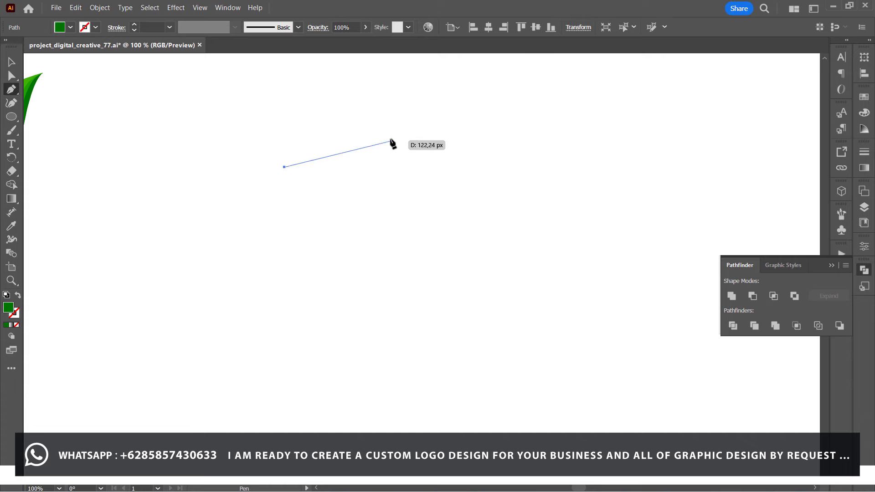
pyautogui.moveTo(437, 94); pyautogui.dragTo(442, 95)
pyautogui.moveTo(525, 173); pyautogui.dragTo(539, 251)
pyautogui.hotkey('ctrl', '-')
pyautogui.moveTo(313, 348); pyautogui.dragTo(236, 360)
pyautogui.moveTo(232, 177); pyautogui.dragTo(255, 102)
# Shape the ribbon's inner edge and close the outline at the top notch.
pyautogui.moveTo(319, 146)
pyautogui.mouseDown()
pyautogui.moveTo(245, 195)
pyautogui.moveTo(261, 182)
pyautogui.mouseUp()
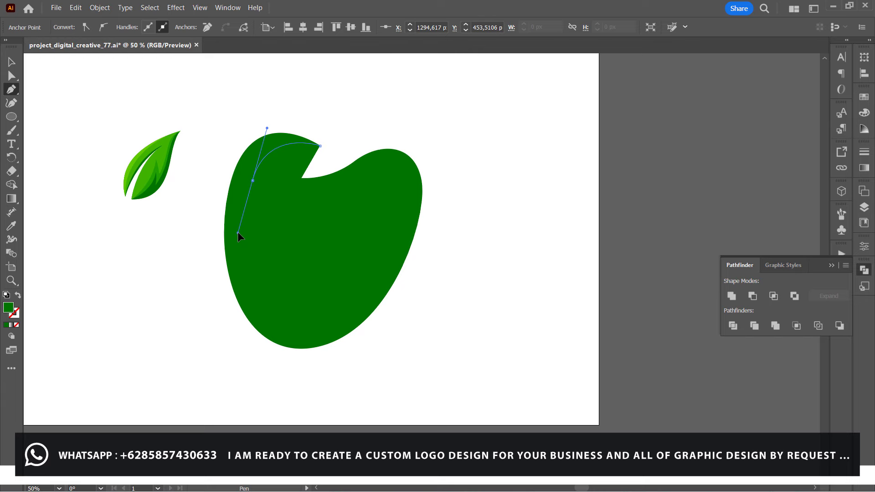
pyautogui.moveTo(237, 231); pyautogui.dragTo(237, 232)
pyautogui.moveTo(297, 319); pyautogui.dragTo(337, 321)
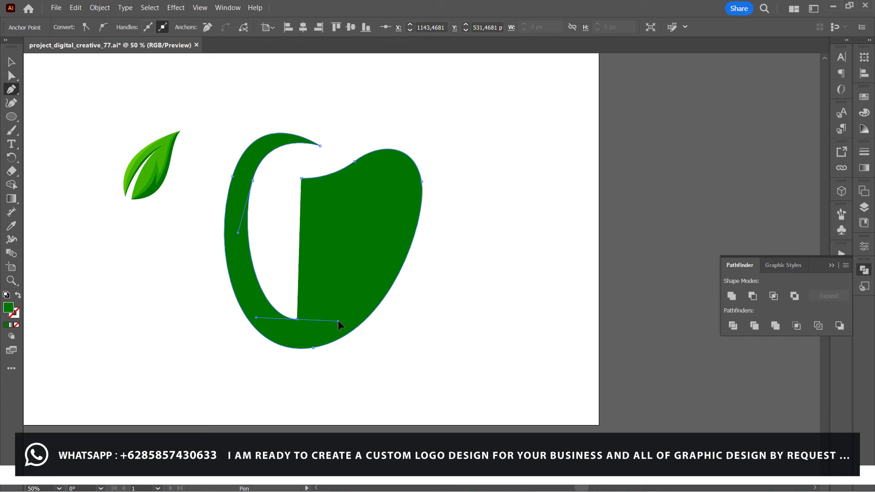
pyautogui.moveTo(385, 195); pyautogui.dragTo(387, 145)
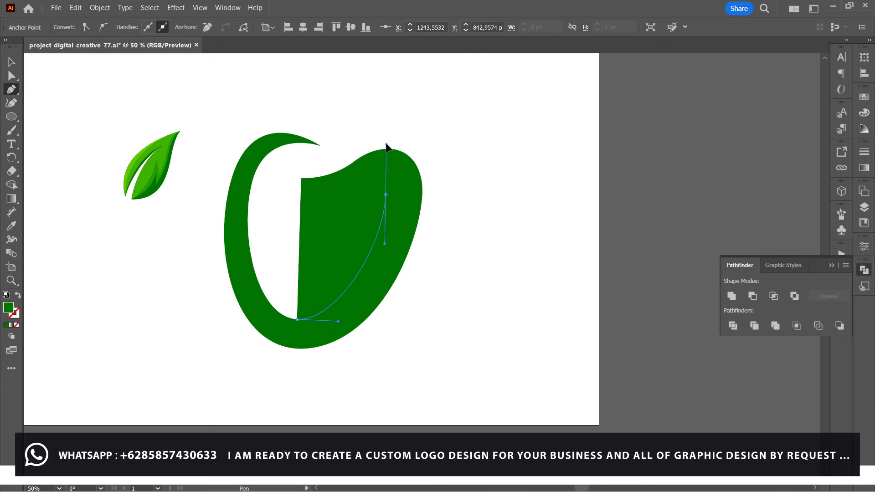
pyautogui.moveTo(301, 178); pyautogui.dragTo(349, 205)
# Smooth the notch anchor and its handles with Direct Selection.
pyautogui.press('a')
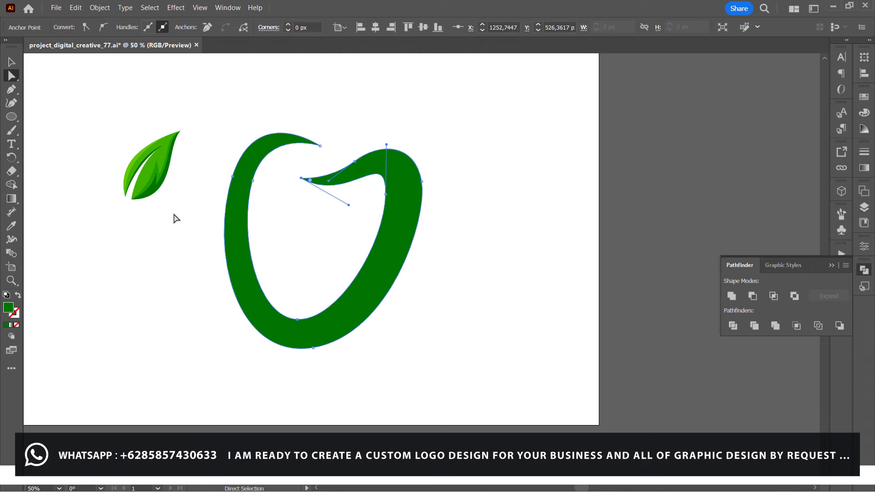
pyautogui.click(273, 200)
pyautogui.click(355, 161)
pyautogui.hotkey('ctrl', '+')
pyautogui.scroll(-2, 357, 165)
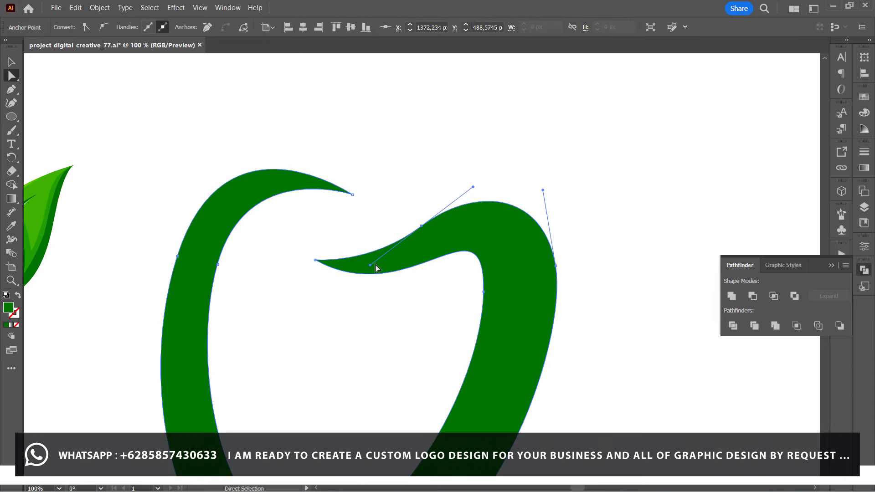
pyautogui.moveTo(370, 266); pyautogui.dragTo(359, 265)
pyautogui.click(441, 275)
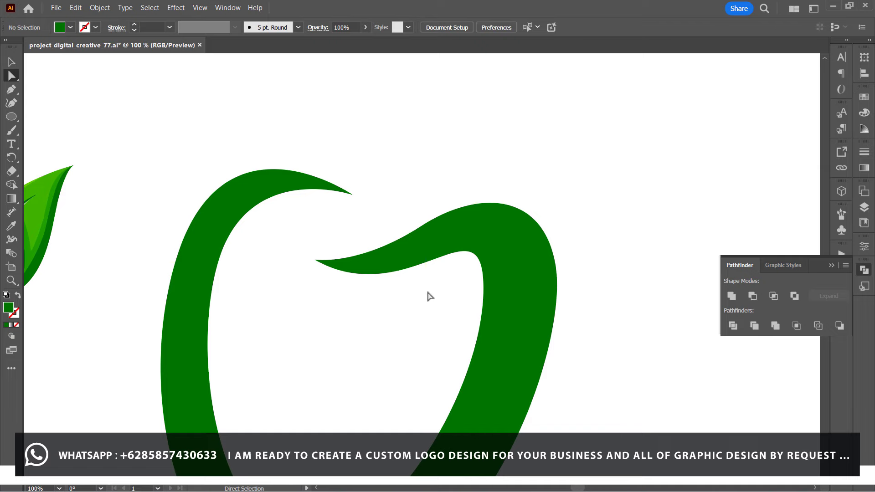
pyautogui.scroll(-5, 429, 297)
pyautogui.hotkey('ctrl', '-')
pyautogui.moveTo(420, 171); pyautogui.dragTo(465, 140)
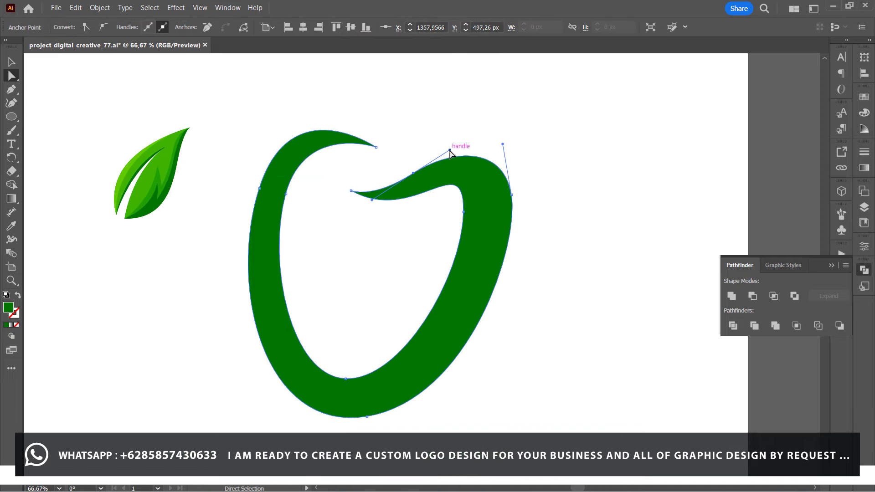
pyautogui.click(523, 126)
# Move the leaf group above the apple's notch, enlarge it and rotate it clockwise.
pyautogui.moveTo(151, 188); pyautogui.dragTo(433, 116)
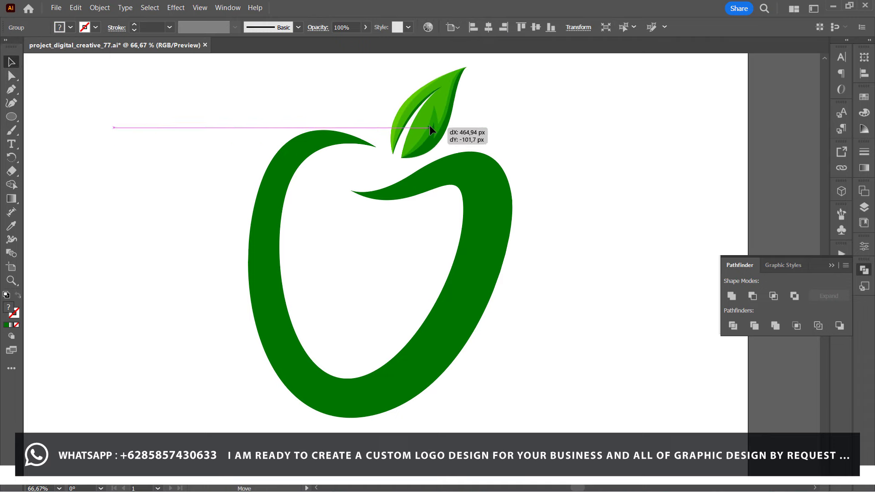
pyautogui.scroll(3, 434, 117)
pyautogui.scroll(1, 434, 117)
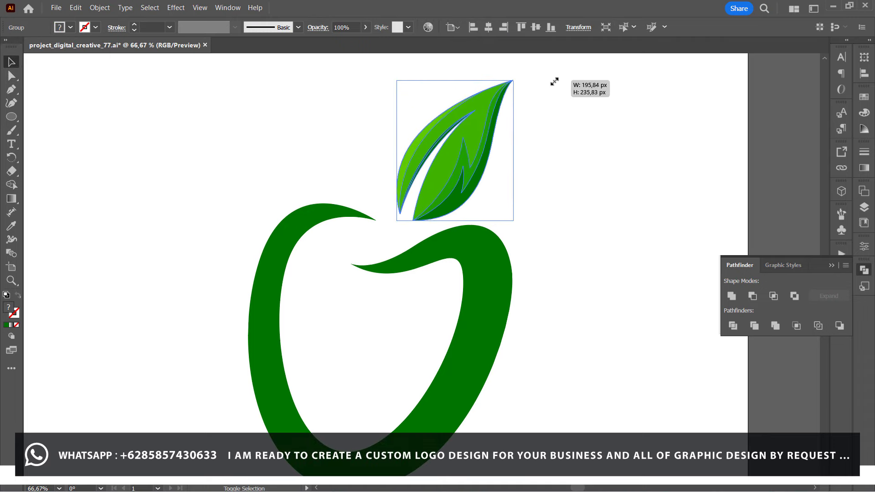
pyautogui.moveTo(473, 129); pyautogui.dragTo(555, 82)
pyautogui.moveTo(522, 229); pyautogui.dragTo(506, 242)
pyautogui.moveTo(442, 185); pyautogui.dragTo(455, 194)
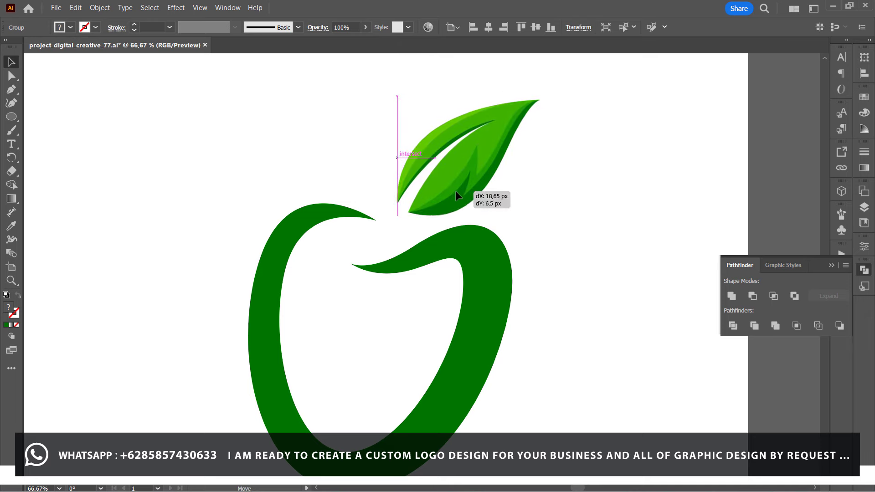
pyautogui.moveTo(504, 239); pyautogui.dragTo(542, 249)
pyautogui.click(541, 249)
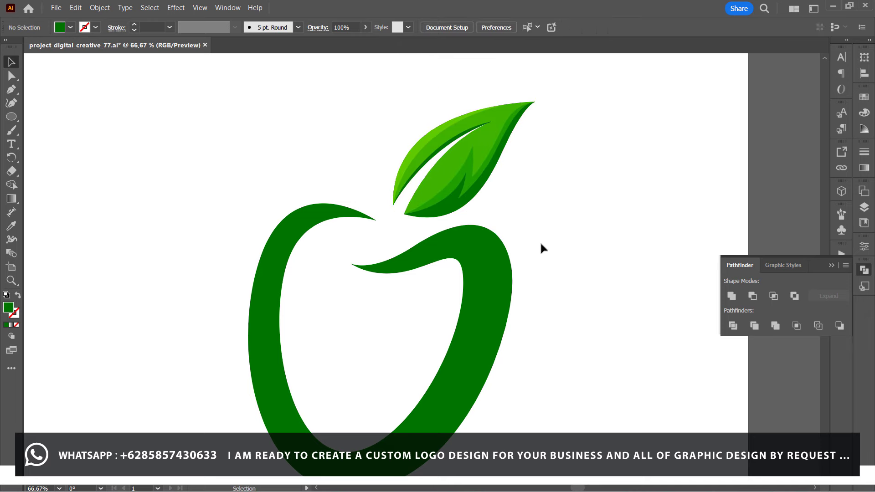
pyautogui.click(296, 244)
pyautogui.scroll(-3, 143, 226)
pyautogui.click(143, 227)
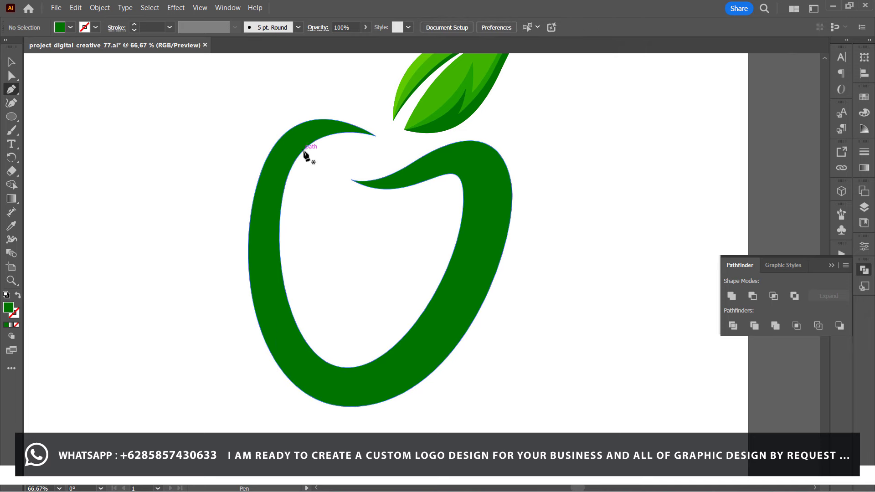
# Subtract a polygon from the apple with Minus Front and give the left crescent leaf light green.
pyautogui.moveTo(283, 373); pyautogui.dragTo(310, 415)
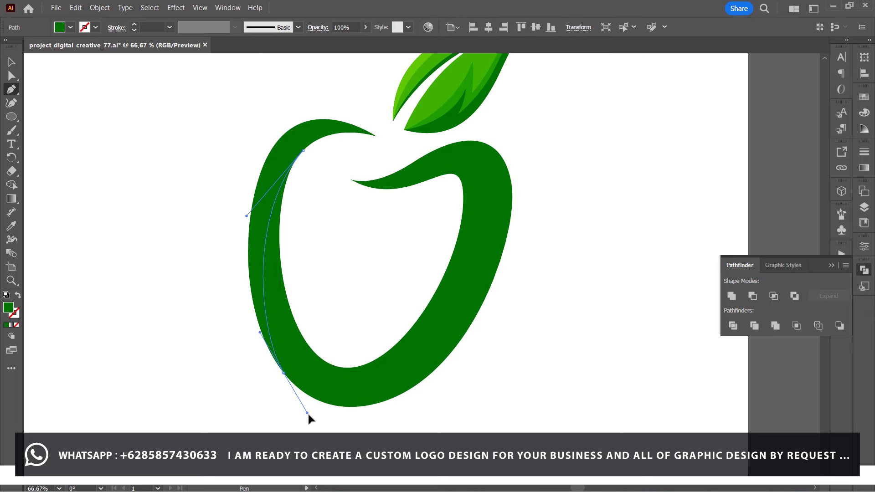
pyautogui.click(372, 432)
pyautogui.click(536, 334)
pyautogui.click(572, 115)
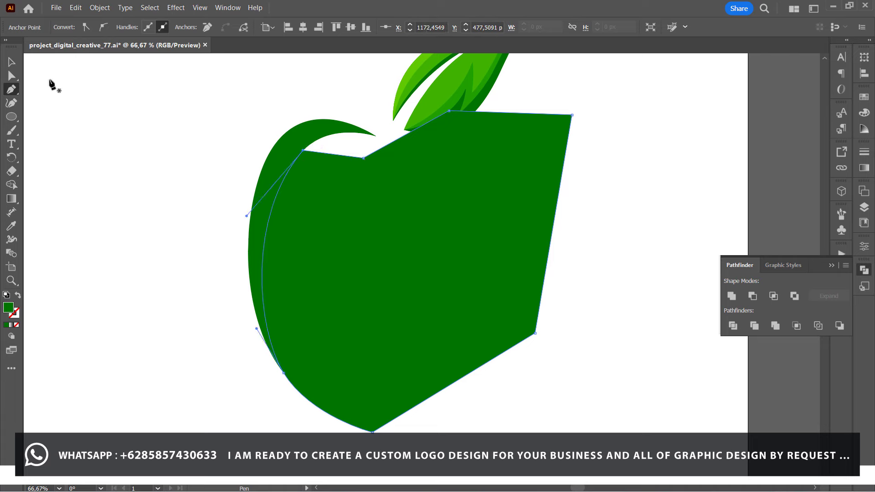
pyautogui.press('v')
pyautogui.keyDown('shift'); pyautogui.click(277, 146); pyautogui.keyUp('shift')
pyautogui.click(752, 295)
pyautogui.rightClick(567, 253)
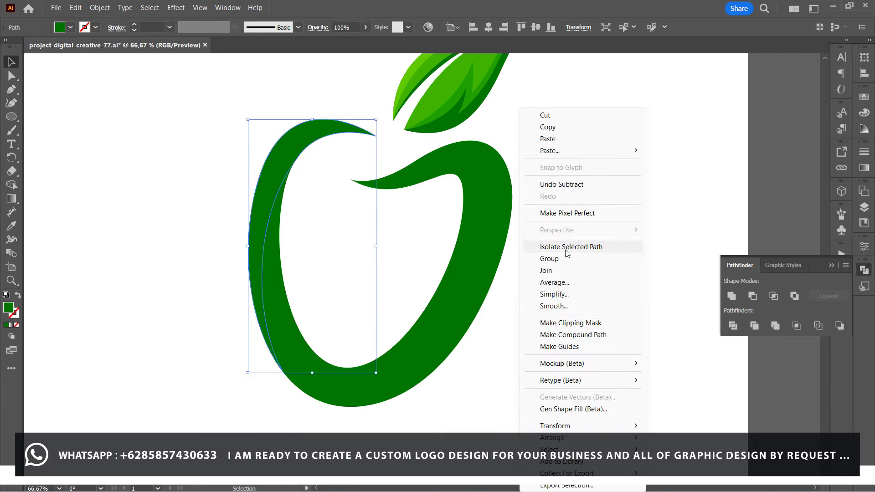
pyautogui.click(240, 259)
pyautogui.click(12, 225)
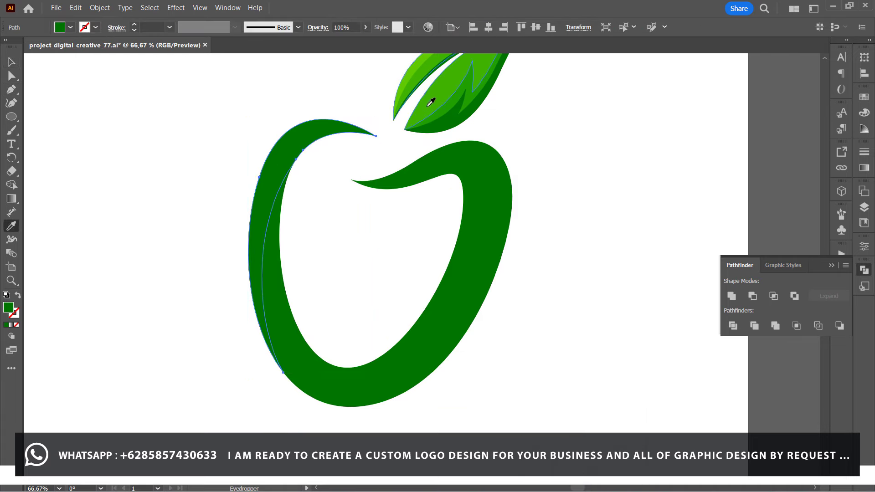
pyautogui.click(430, 98)
# Draw a second cutting shape along the inner left edge and subtract it from the apple.
pyautogui.click(303, 338)
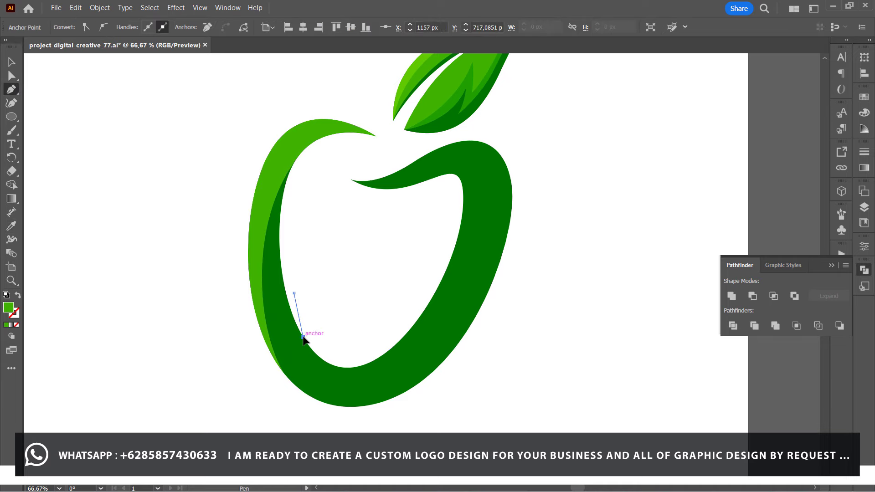
pyautogui.moveTo(449, 354); pyautogui.dragTo(535, 269)
pyautogui.click(590, 193)
pyautogui.click(523, 92)
pyautogui.click(337, 145)
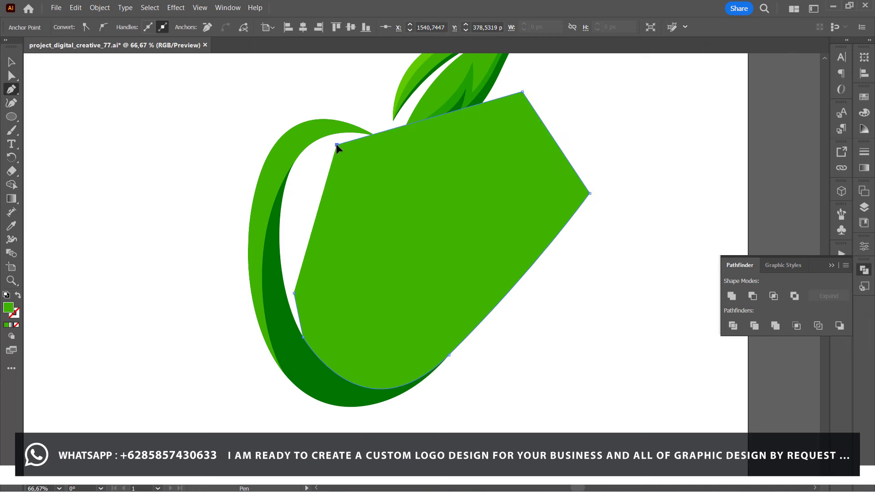
pyautogui.click(377, 155)
pyautogui.click(322, 177)
pyautogui.click(18, 63)
pyautogui.click(283, 338)
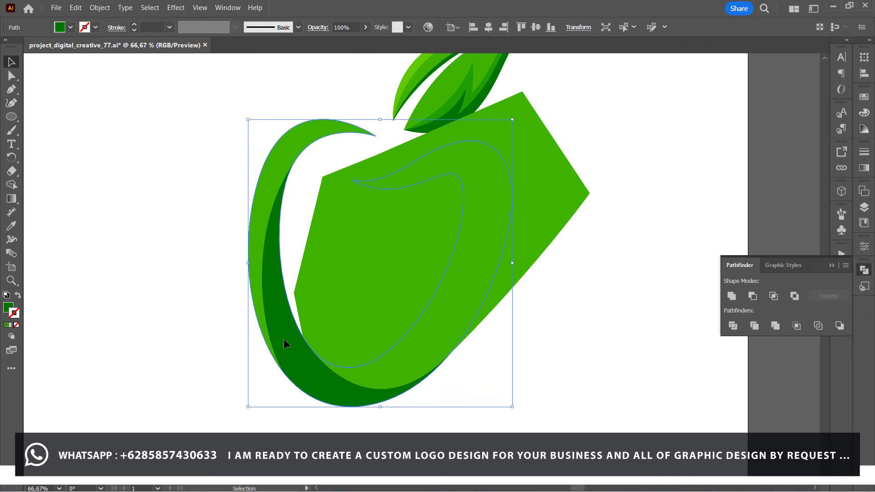
pyautogui.keyDown('shift'); pyautogui.click(280, 311); pyautogui.keyUp('shift')
pyautogui.click(750, 297)
# Ungroup the cut apple pieces and delete the leftover light-green cutting shape.
pyautogui.rightClick(395, 172)
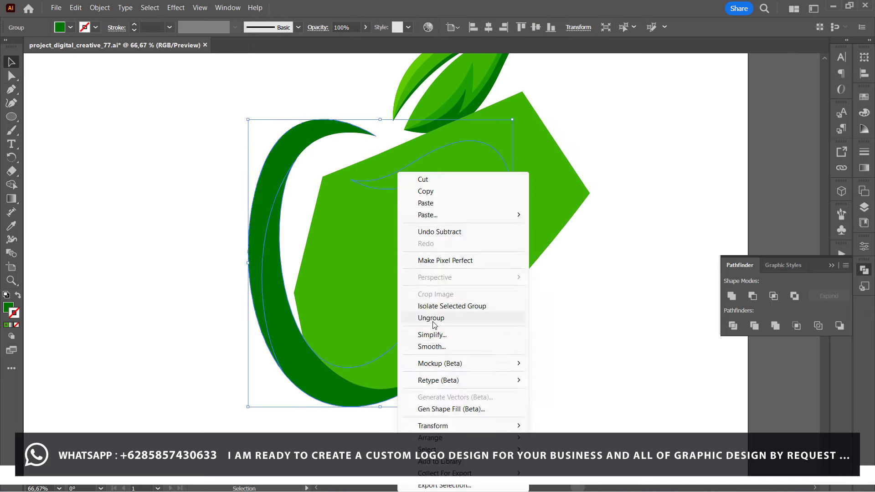
pyautogui.click(433, 318)
pyautogui.click(261, 213)
pyautogui.click(280, 237)
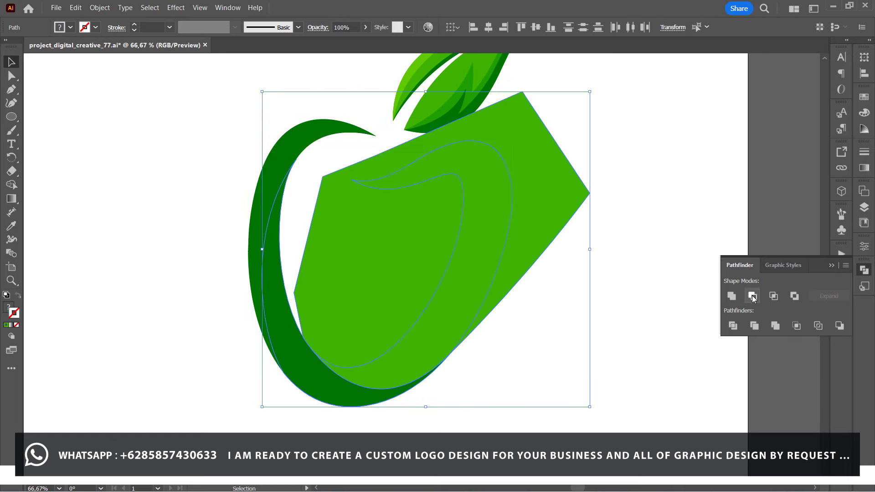
pyautogui.press('Delete')
pyautogui.rightClick(449, 255)
pyautogui.click(259, 253)
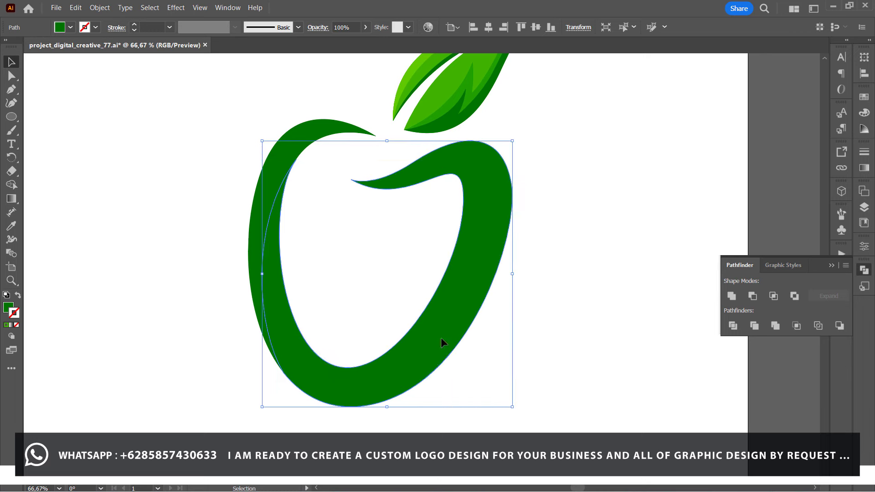
# Apply the leaf's light green to the apple and its inner left strip.
pyautogui.press('i')
pyautogui.click(439, 103)
pyautogui.keyDown('ctrl'); pyautogui.click(284, 310); pyautogui.keyUp('ctrl')
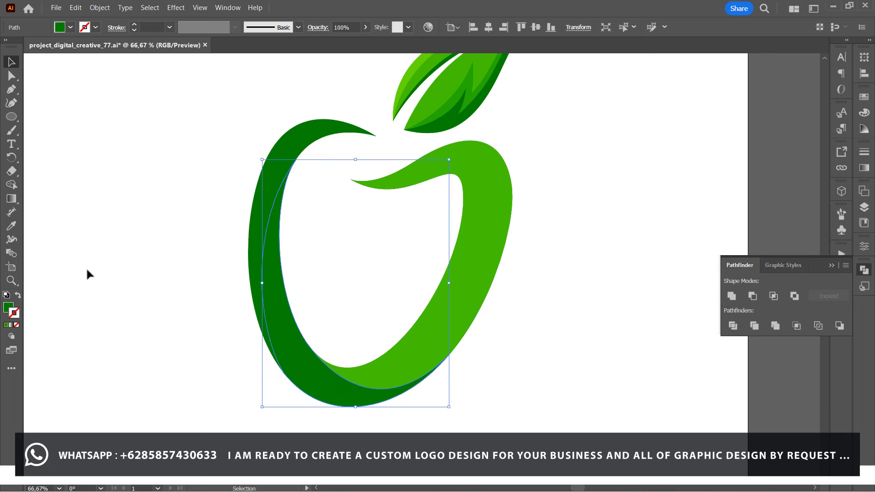
pyautogui.click(461, 103)
pyautogui.press('v')
# Give the left strip the darker leaf green and split it from the body with Minus Front.
pyautogui.click(274, 181)
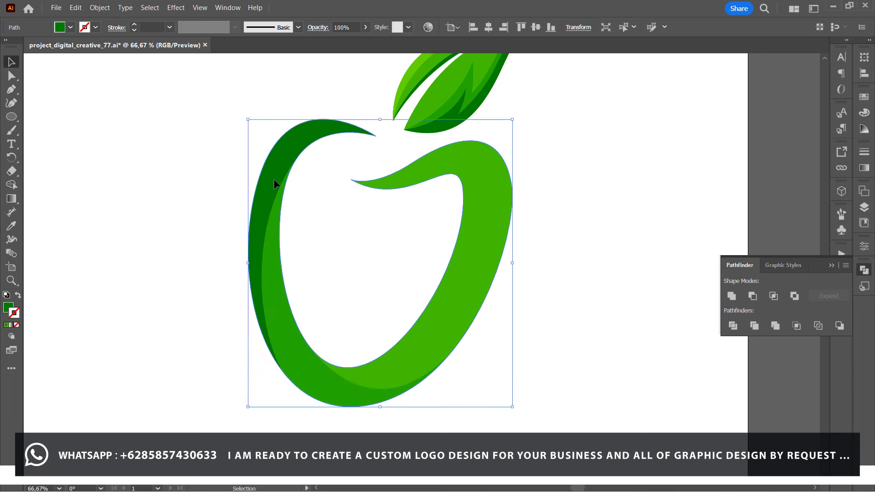
pyautogui.keyDown('ctrl'); pyautogui.click(421, 358); pyautogui.keyUp('ctrl')
pyautogui.keyDown('ctrl'); pyautogui.click(315, 383); pyautogui.keyUp('ctrl')
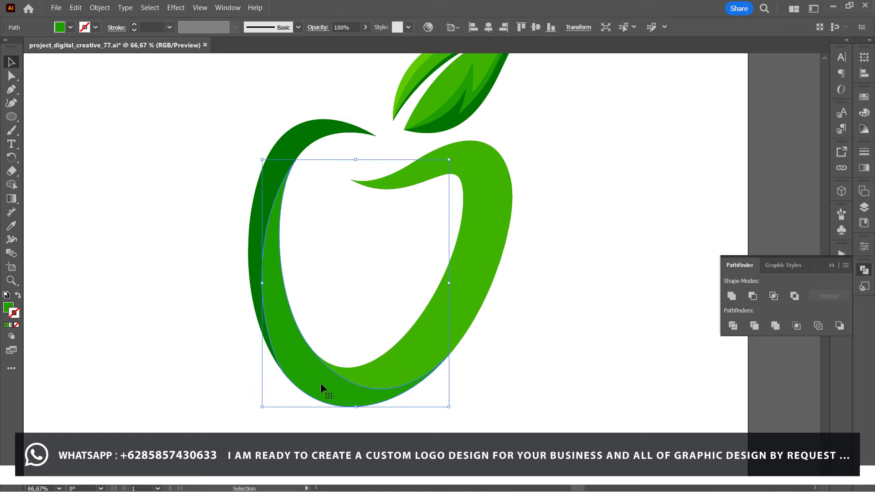
pyautogui.keyDown('shift'); pyautogui.click(368, 373); pyautogui.keyUp('shift')
pyautogui.click(752, 296)
pyautogui.hotkey('ctrl', 'shift', 'a')
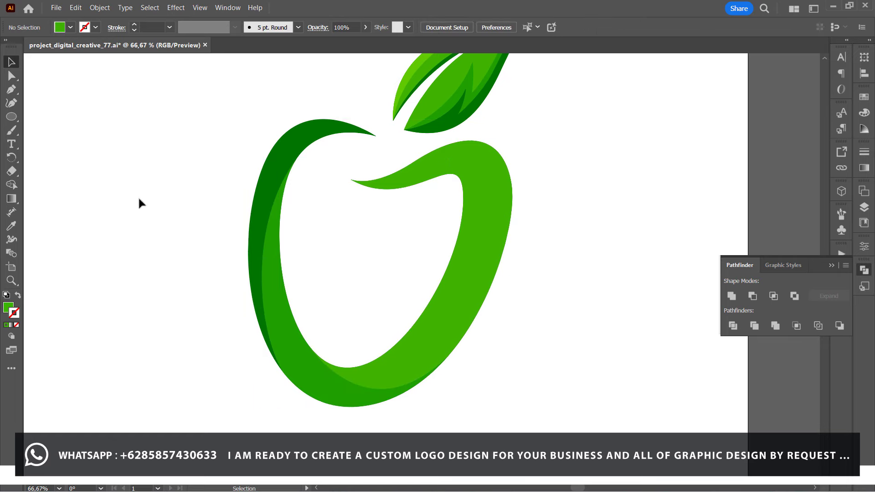
pyautogui.press('p')
pyautogui.scroll(2, 345, 285)
# Draw a cutting polygon over the band's inner curl and subtract it with Minus Front.
pyautogui.scroll(1, 345, 285)
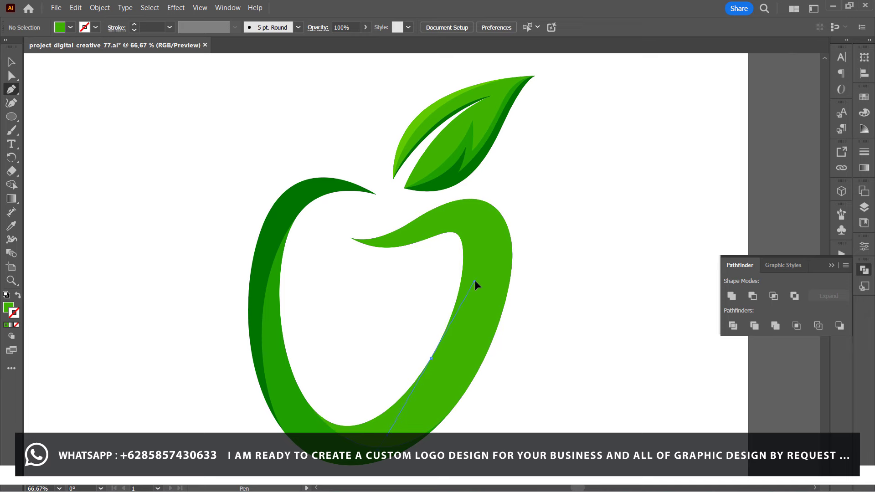
pyautogui.moveTo(442, 205); pyautogui.dragTo(424, 207)
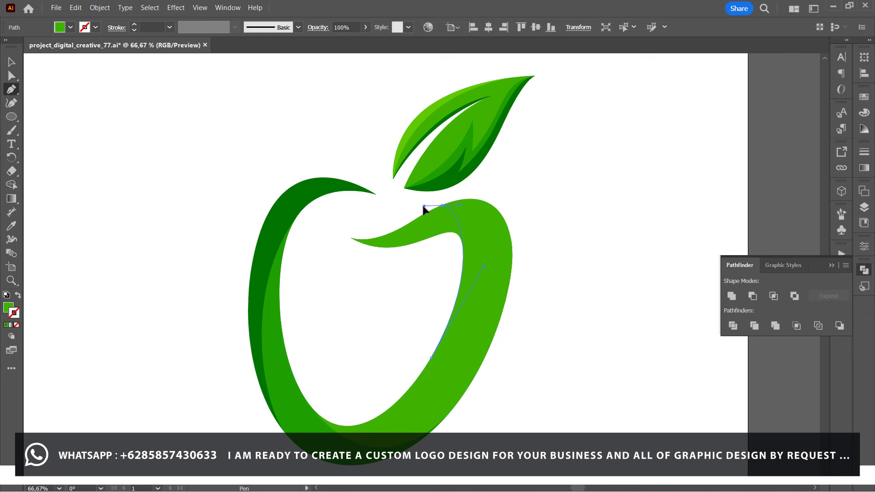
pyautogui.click(341, 227)
pyautogui.click(361, 321)
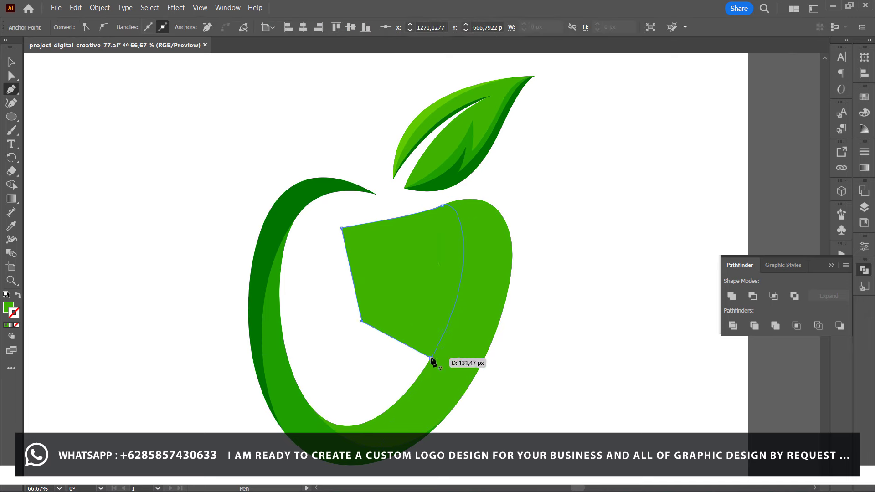
pyautogui.click(431, 358)
pyautogui.click(13, 67)
pyautogui.click(269, 237)
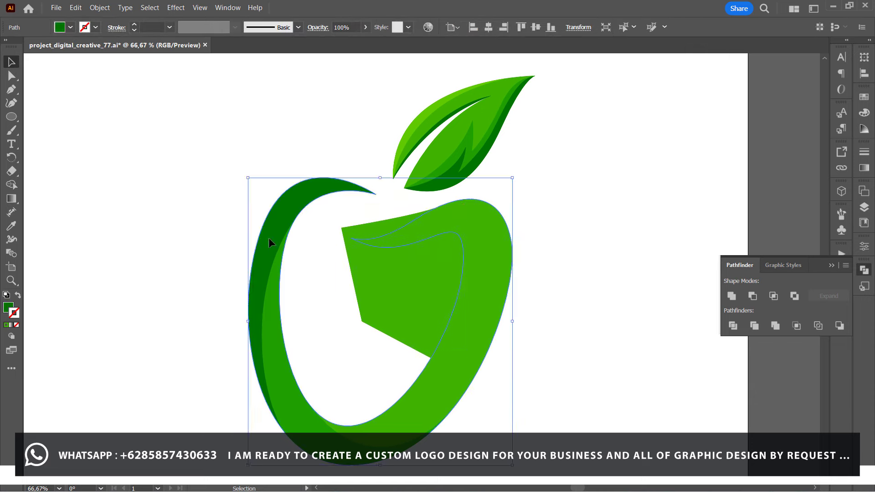
pyautogui.click(429, 298)
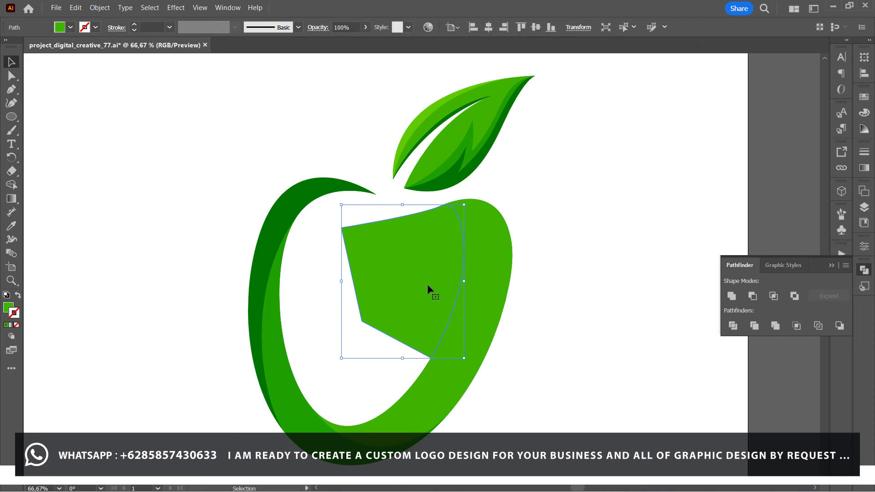
pyautogui.keyDown('shift'); pyautogui.click(481, 282); pyautogui.keyUp('shift')
pyautogui.hotkey('ctrl', '8')
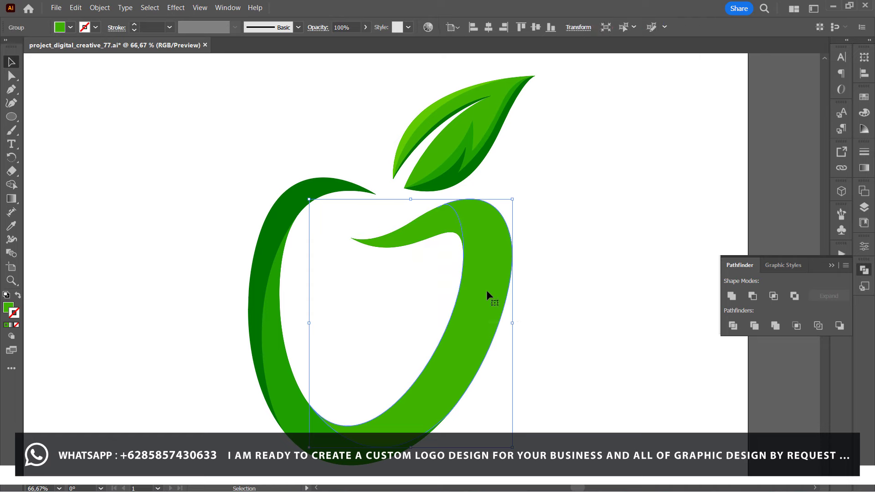
pyautogui.click(491, 299)
# Ungroup the apple and colour the inner top curl with the leaf's lighter green.
pyautogui.rightClick(538, 314)
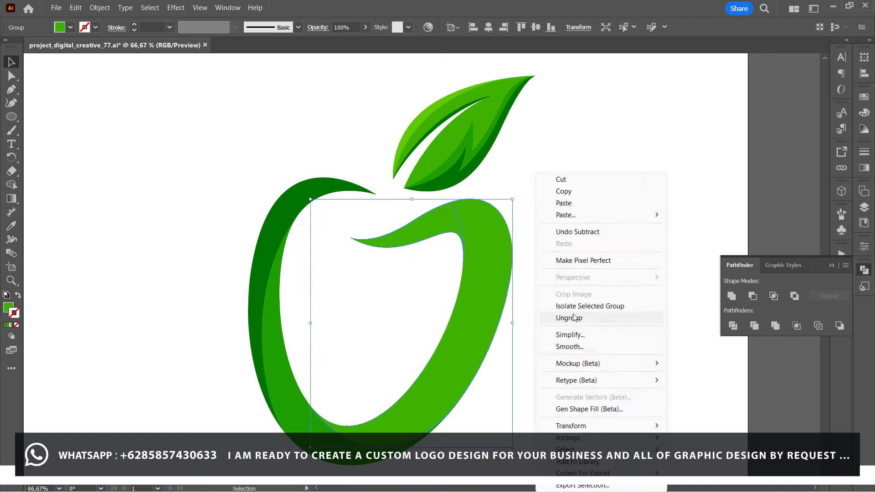
pyautogui.click(560, 314)
pyautogui.click(477, 235)
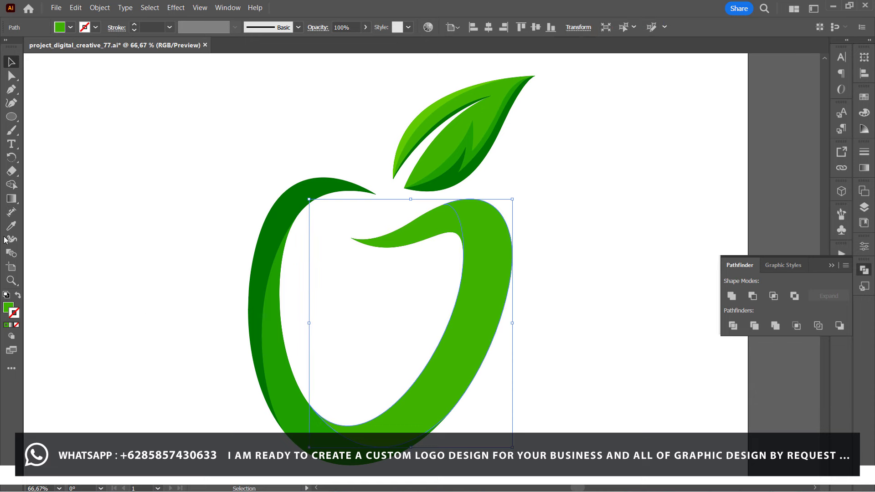
pyautogui.click(410, 237)
pyautogui.click(11, 226)
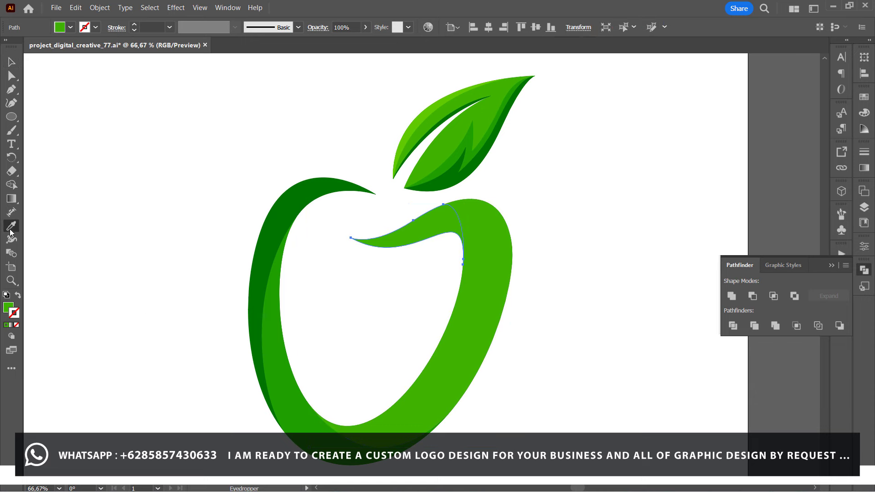
pyautogui.click(418, 121)
# Regroup the curl, band and dark body pieces into one apple group.
pyautogui.press('v')
pyautogui.click(287, 214)
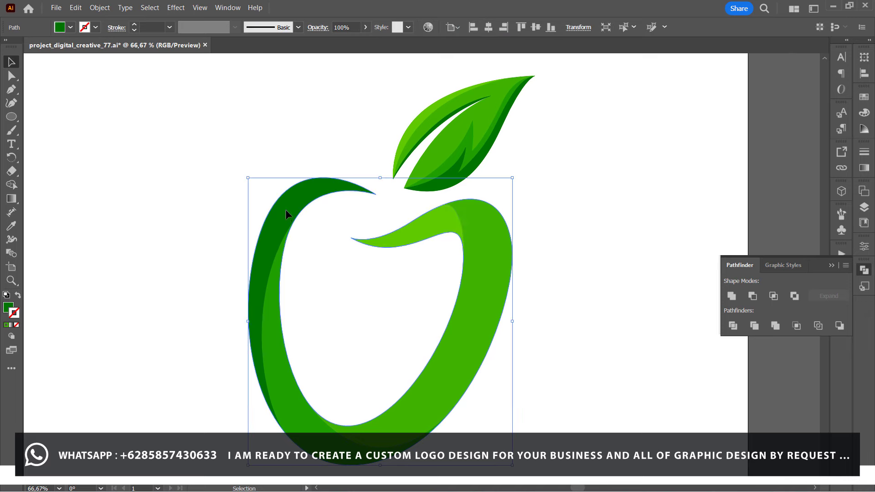
pyautogui.click(427, 233)
pyautogui.keyDown('shift'); pyautogui.click(364, 387); pyautogui.keyUp('shift')
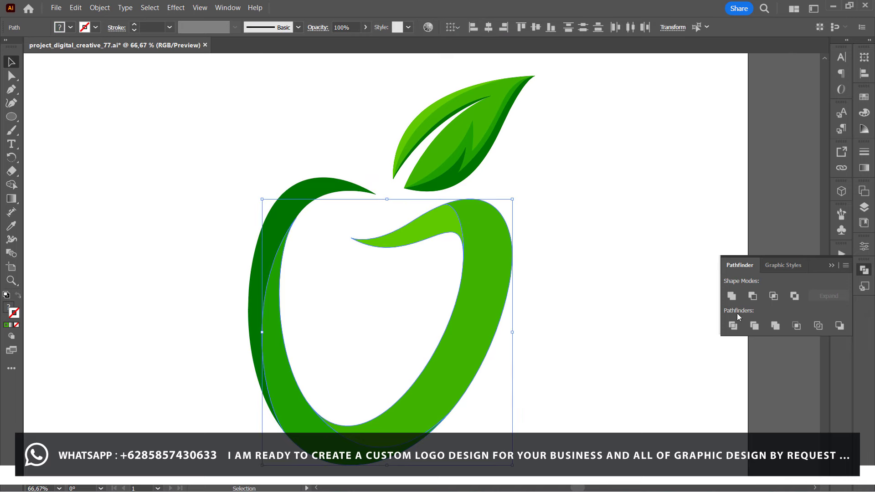
pyautogui.click(732, 296)
pyautogui.rightClick(292, 250)
pyautogui.click(319, 322)
pyautogui.keyDown('shift'); pyautogui.click(287, 215); pyautogui.keyUp('shift')
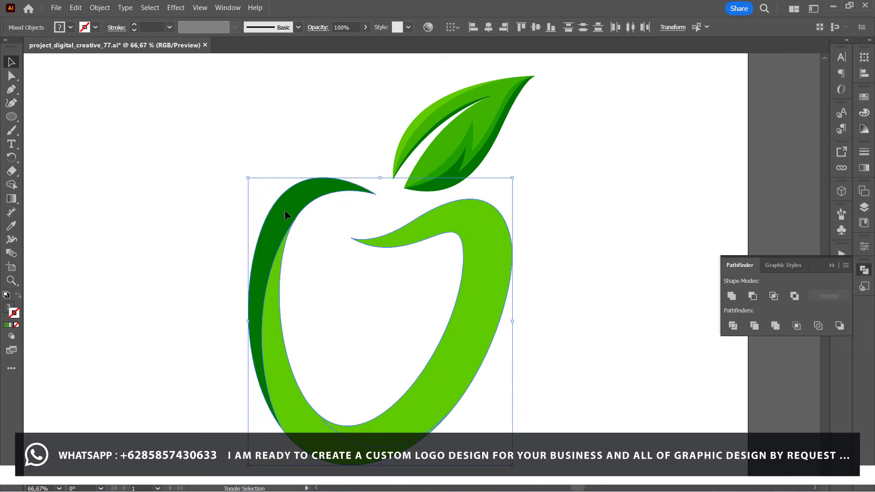
pyautogui.hotkey('ctrl', 'shift', 'a')
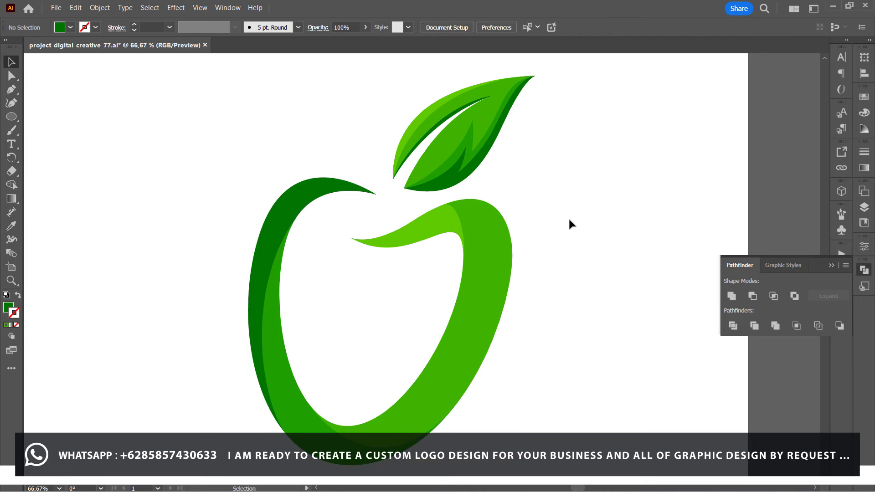
pyautogui.click(492, 141)
# Tilt the leaf group more upright and raise it above the apple.
pyautogui.moveTo(505, 215)
pyautogui.mouseDown()
pyautogui.moveTo(438, 163)
pyautogui.moveTo(410, 151)
pyautogui.moveTo(420, 160)
pyautogui.mouseUp()
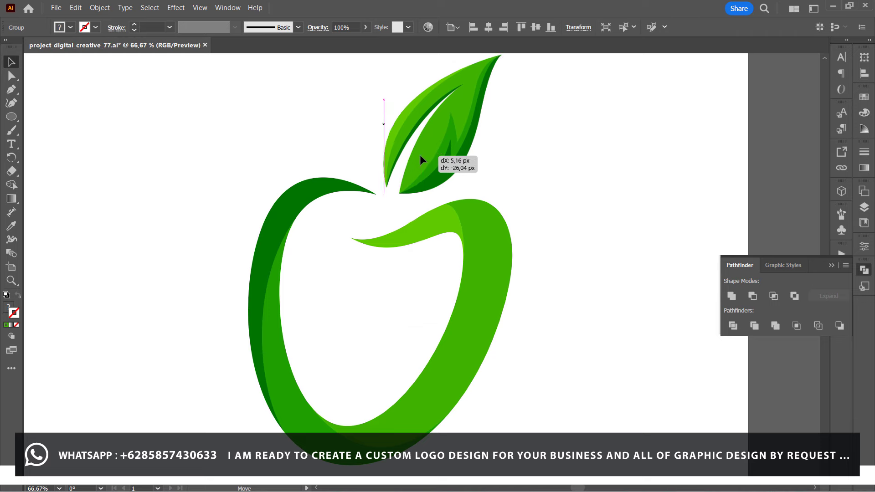
pyautogui.click(562, 233)
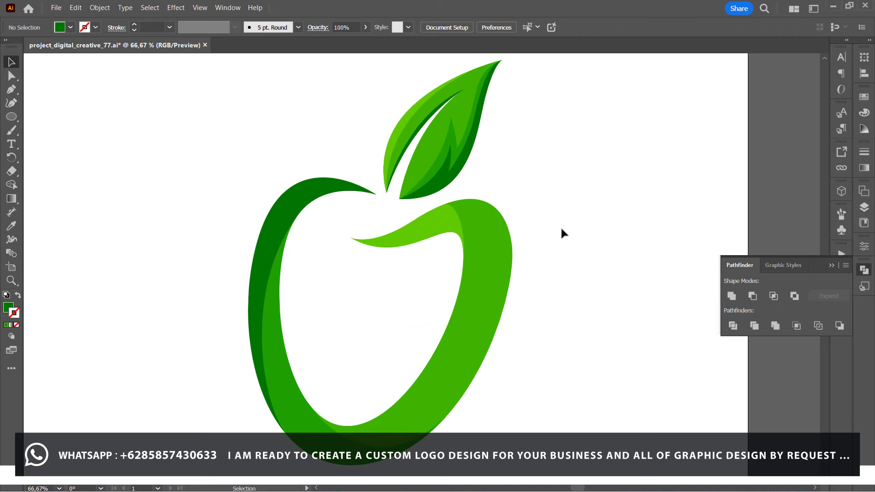
pyautogui.hotkey('ctrl', '-')
pyautogui.hotkey('ctrl', '-')
pyautogui.hotkey('ctrl', '-')
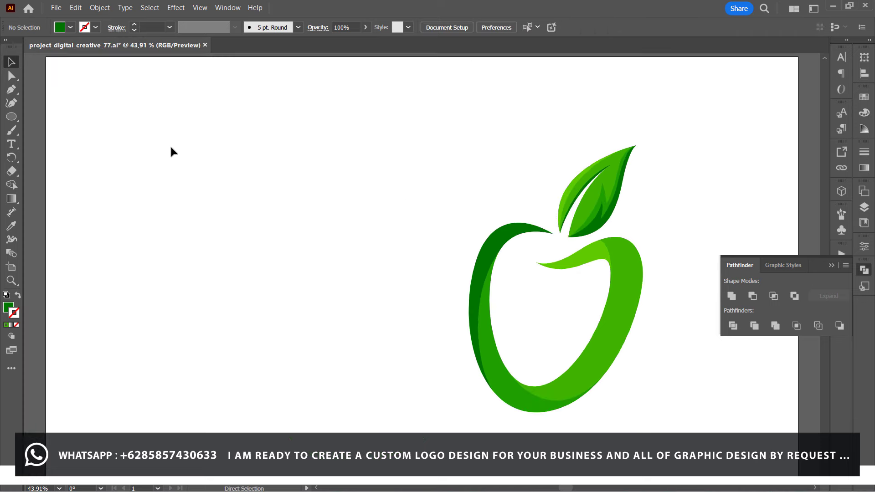
# Centre the apple on the artboard, stretch it slightly taller, and nudge the leaf up.
pyautogui.moveTo(554, 185)
pyautogui.mouseDown()
pyautogui.moveTo(452, 291)
pyautogui.moveTo(368, 275)
pyautogui.mouseUp()
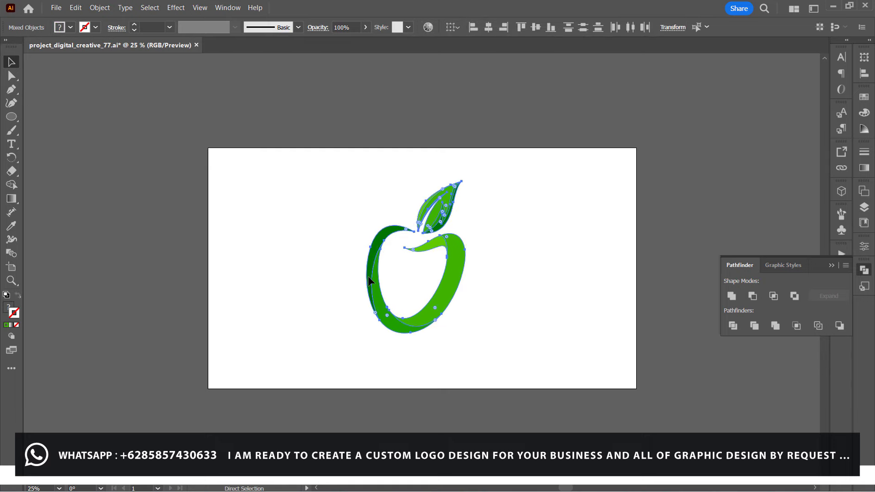
pyautogui.moveTo(428, 335); pyautogui.dragTo(428, 361)
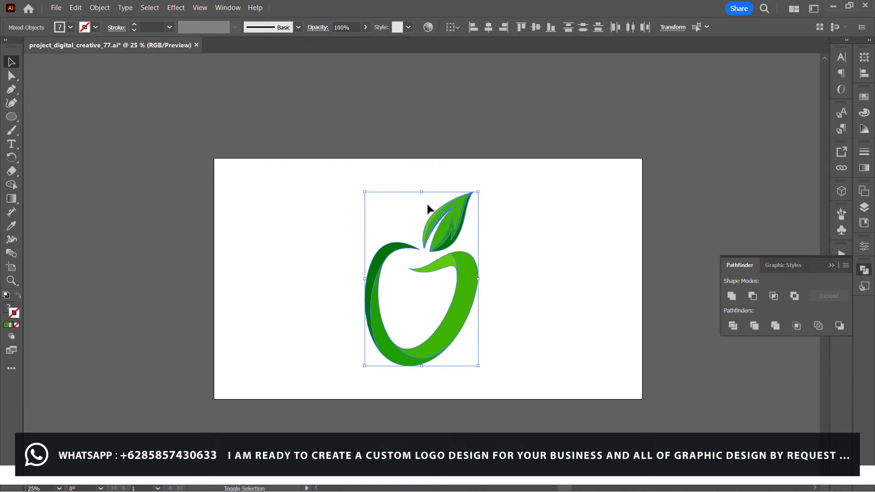
pyautogui.click(422, 186)
pyautogui.moveTo(450, 214); pyautogui.dragTo(451, 210)
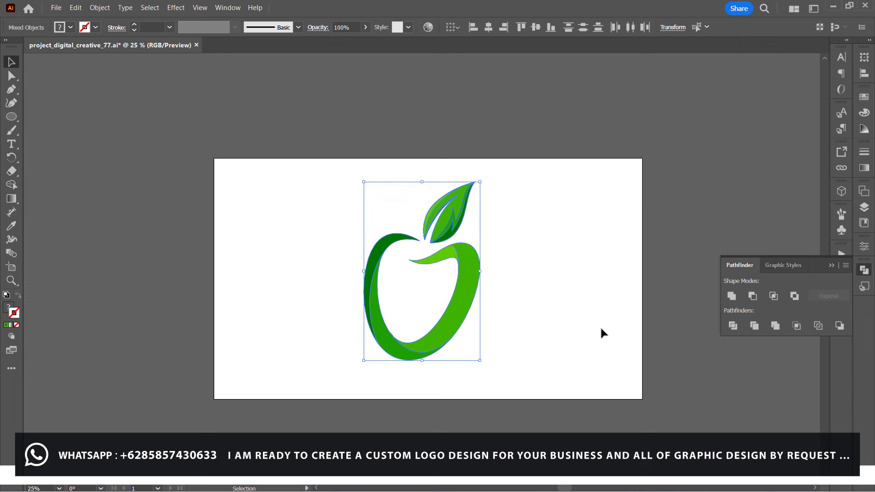
pyautogui.click(175, 210)
# Draw an artboard-sized rectangle and move it below the apple in the Layers stack.
pyautogui.rightClick(11, 117)
pyautogui.click(58, 115)
pyautogui.moveTo(214, 158); pyautogui.dragTo(642, 400)
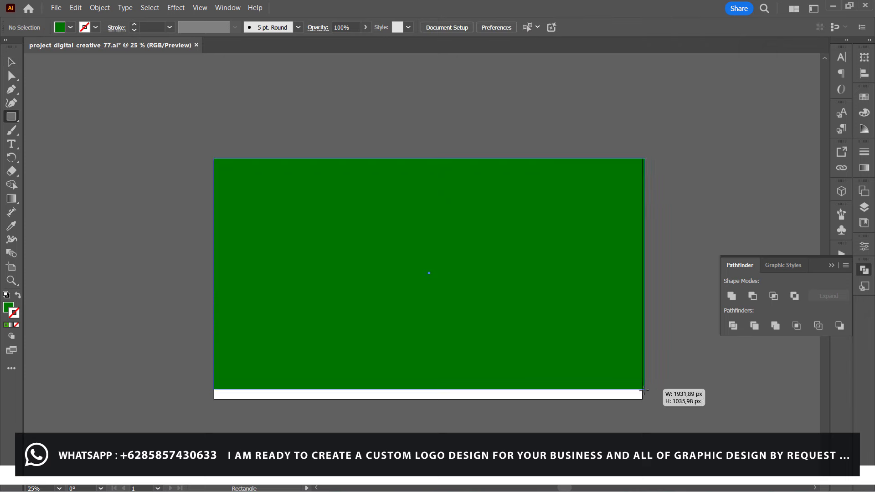
pyautogui.click(11, 62)
pyautogui.click(864, 208)
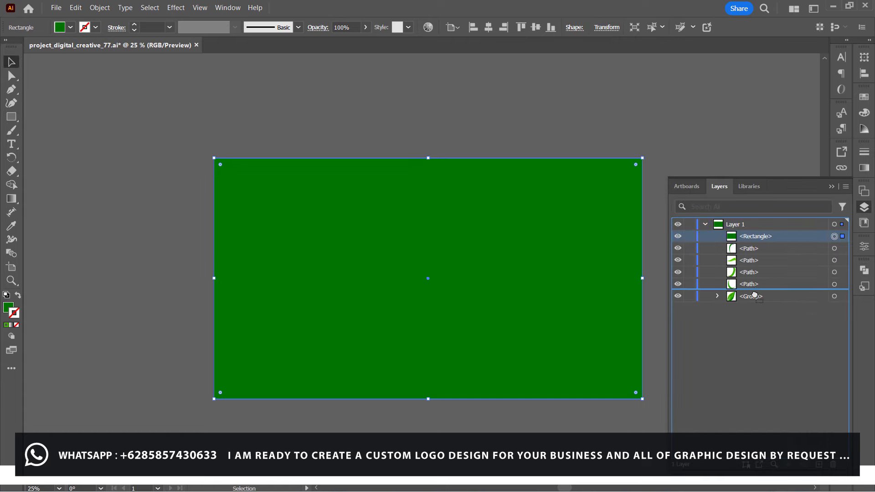
pyautogui.moveTo(752, 236); pyautogui.dragTo(752, 301)
# Fill the background rectangle with navy 000C35 and save it as a swatch.
pyautogui.click(7, 325)
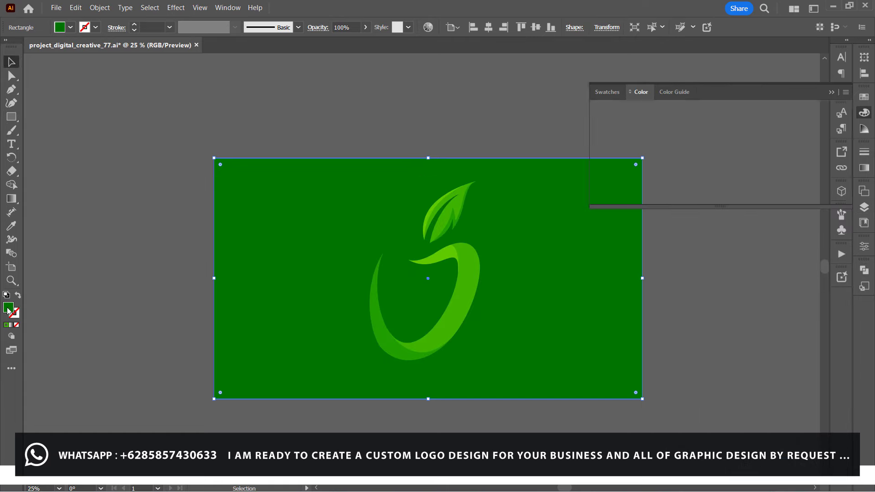
pyautogui.moveTo(744, 173)
pyautogui.mouseDown()
pyautogui.moveTo(745, 186)
pyautogui.moveTo(754, 186)
pyautogui.mouseUp()
pyautogui.click(864, 112)
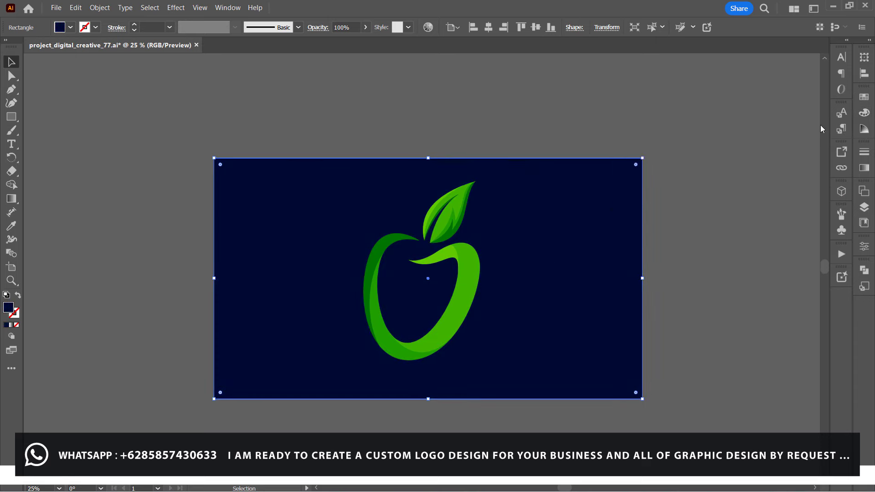
pyautogui.click(864, 97)
pyautogui.click(819, 198)
pyautogui.click(435, 328)
# Give the apple's left green strip a magenta FF00C9 fill in the Color Picker.
pyautogui.click(732, 242)
pyautogui.hotkey('ctrl', '+')
pyautogui.hotkey('ctrl', '+')
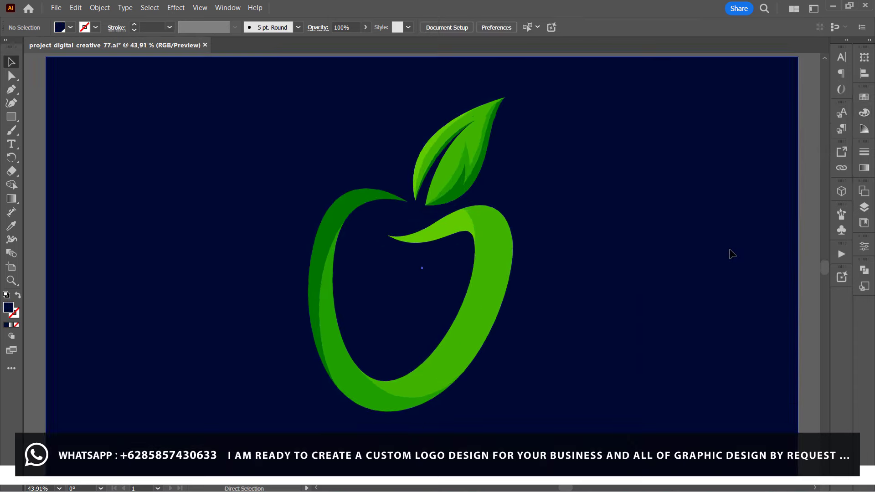
pyautogui.click(56, 7)
pyautogui.click(226, 168)
pyautogui.click(318, 211)
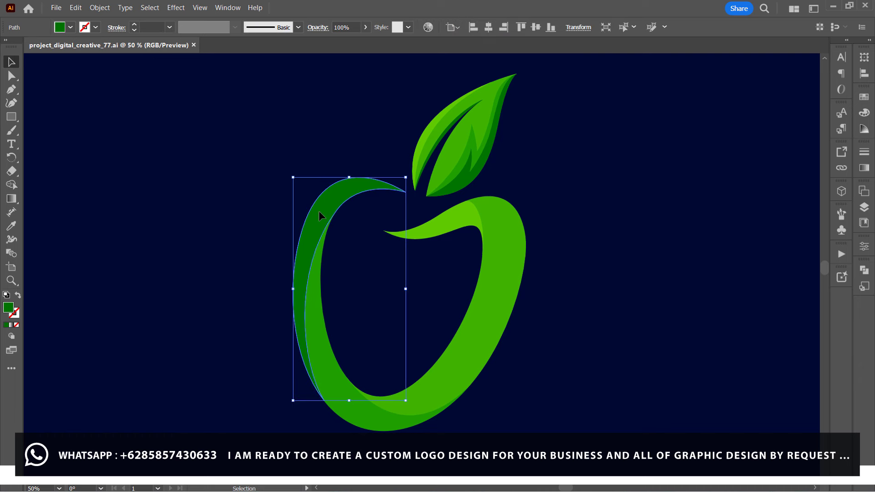
pyautogui.doubleClick(9, 309)
pyautogui.click(346, 310)
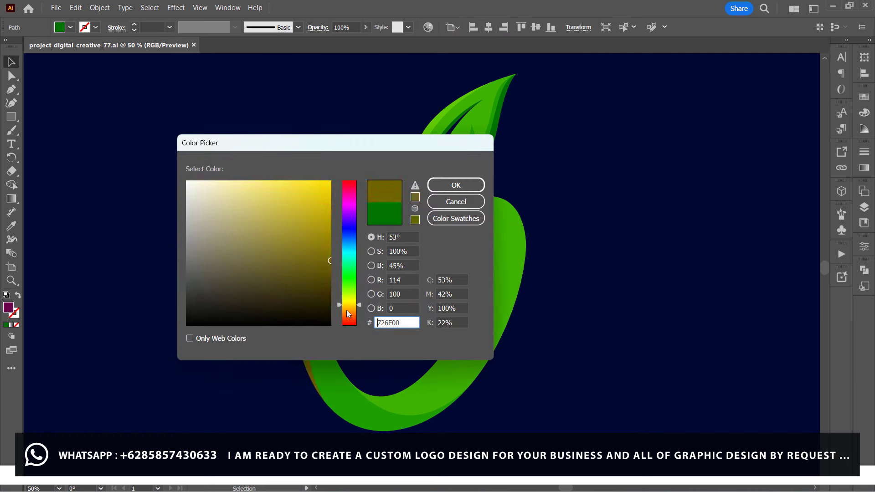
pyautogui.click(348, 198)
pyautogui.moveTo(348, 198); pyautogui.dragTo(349, 194)
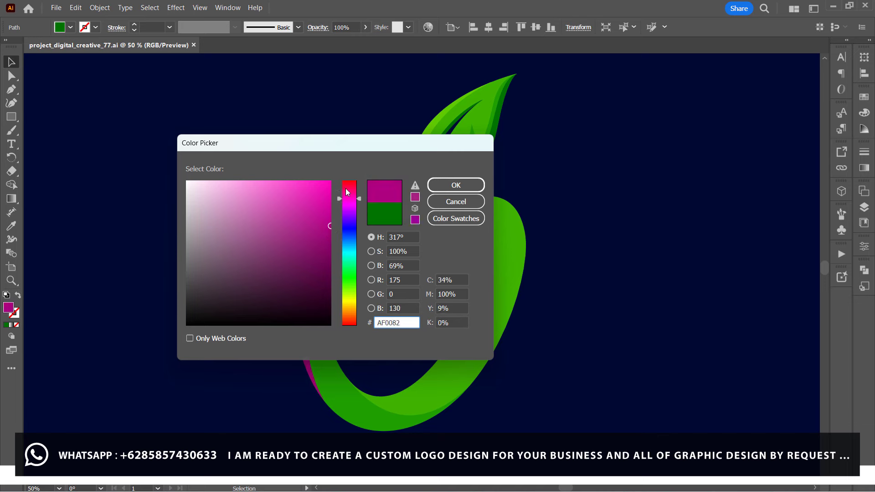
pyautogui.write('FF00C9')
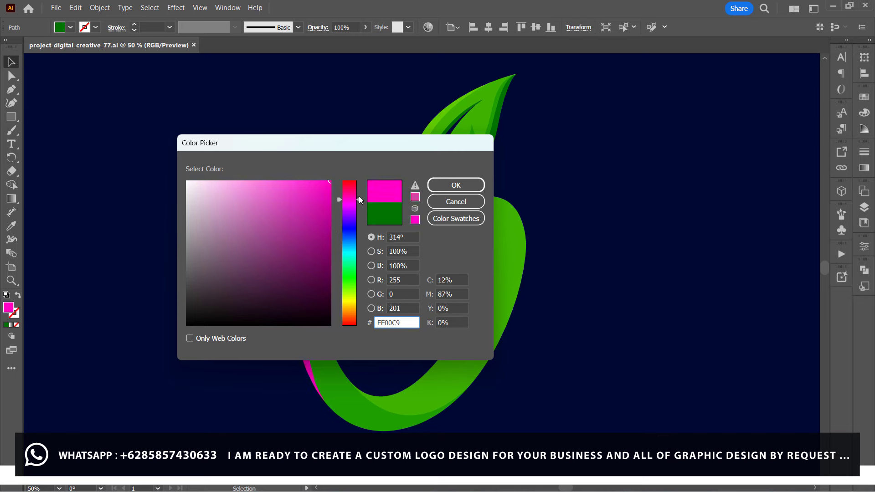
pyautogui.click(456, 185)
# Try a yellow swatch, then sweep the left strip to hot pink on the Color panel spectrum.
pyautogui.click(865, 97)
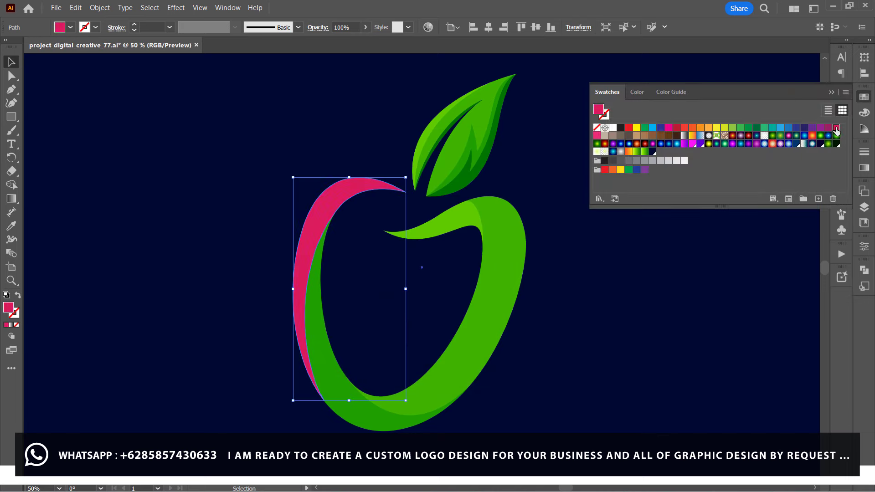
pyautogui.click(716, 128)
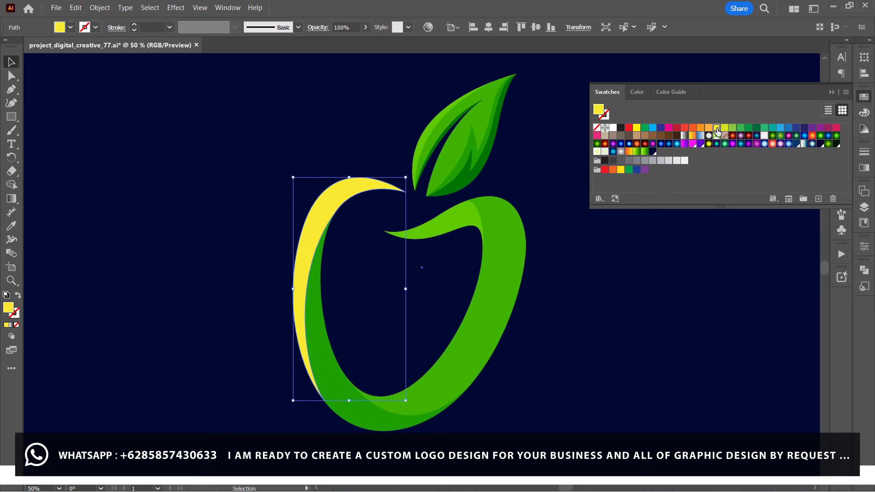
pyautogui.doubleClick(9, 311)
pyautogui.click(459, 201)
pyautogui.click(866, 112)
pyautogui.rightClick(826, 128)
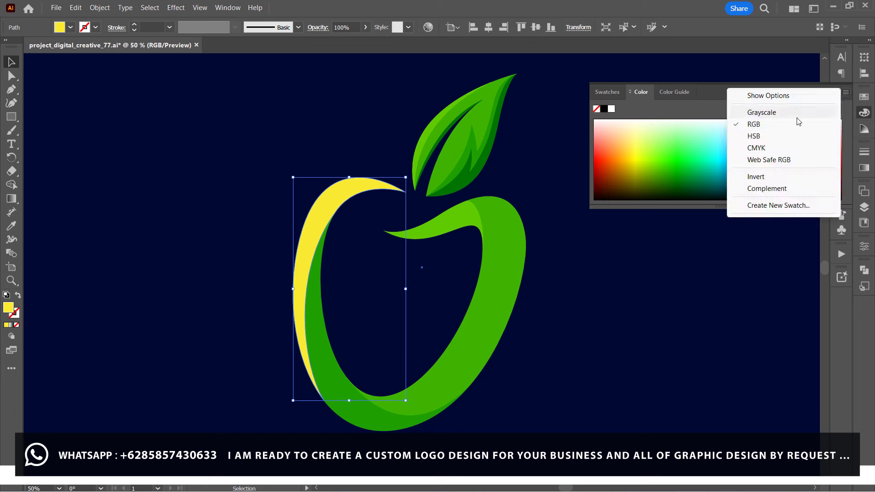
pyautogui.press('Escape')
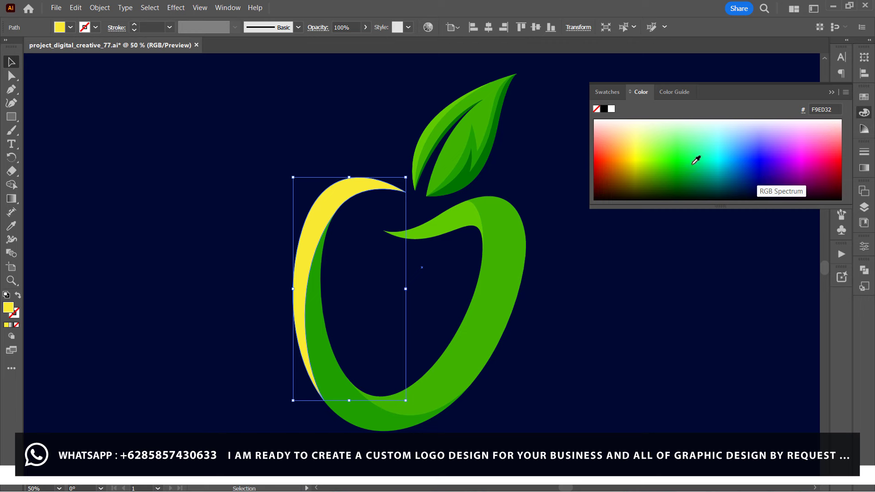
pyautogui.moveTo(629, 154)
pyautogui.mouseDown()
pyautogui.moveTo(617, 152)
pyautogui.moveTo(611, 164)
pyautogui.moveTo(823, 152)
pyautogui.mouseUp()
# Recolour the inner band deep magenta and copy that magenta onto the right part.
pyautogui.click(863, 98)
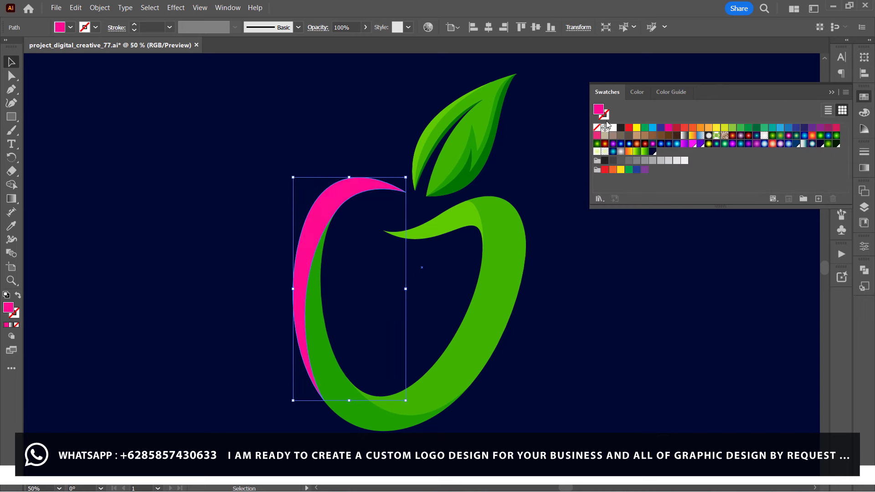
pyautogui.click(641, 91)
pyautogui.click(315, 319)
pyautogui.press('i')
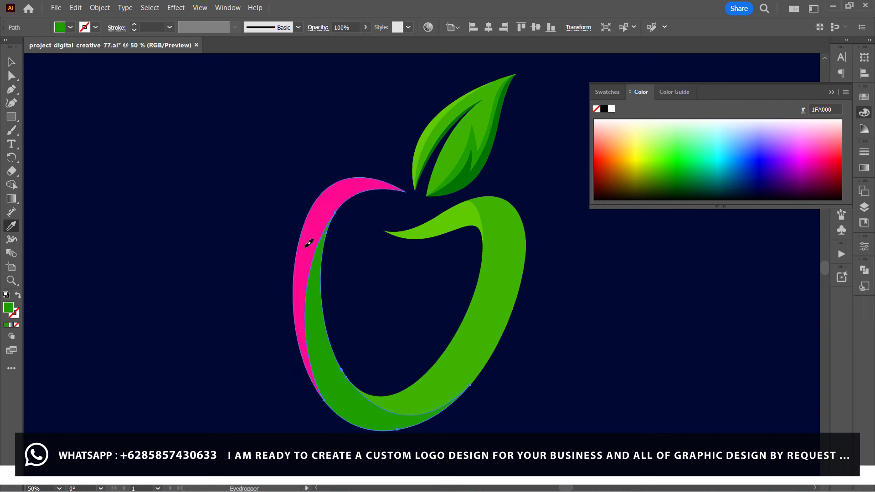
pyautogui.moveTo(823, 165); pyautogui.dragTo(812, 171)
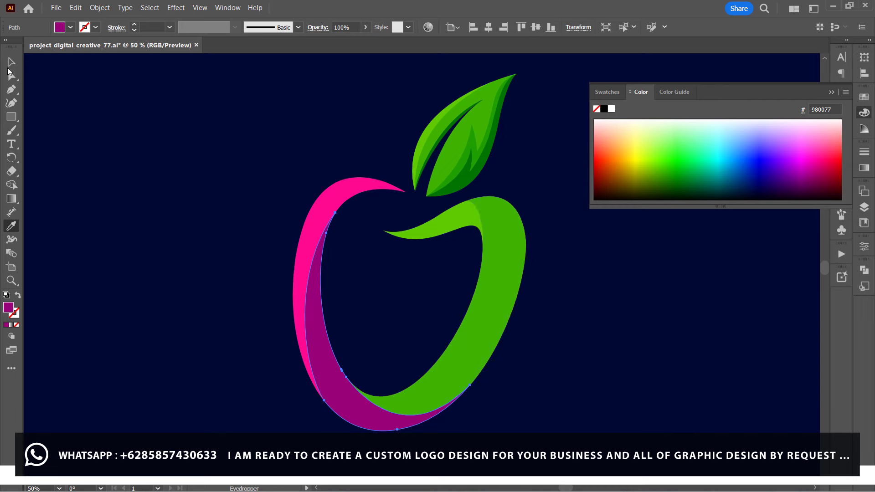
pyautogui.click(11, 62)
pyautogui.click(502, 274)
pyautogui.press('i')
pyautogui.click(313, 306)
pyautogui.press('v')
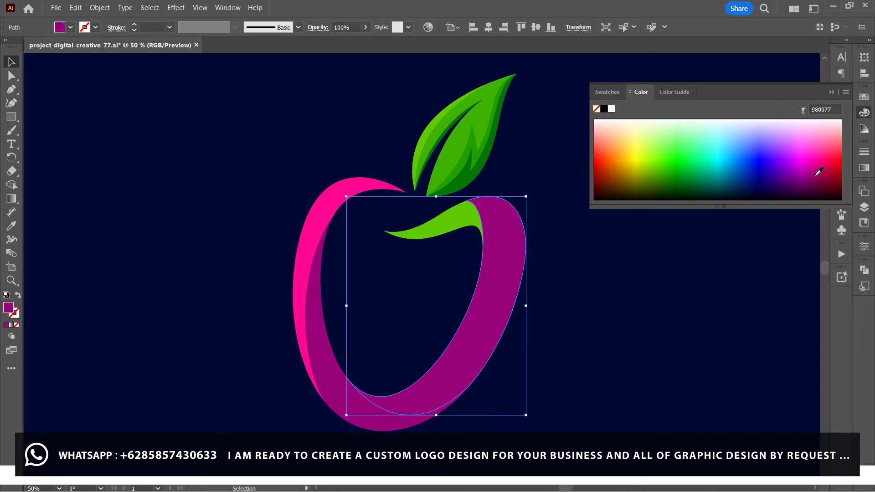
pyautogui.click(819, 178)
# Turn the apple's top curl dark maroon and save the document.
pyautogui.click(456, 216)
pyautogui.press('i')
pyautogui.click(828, 179)
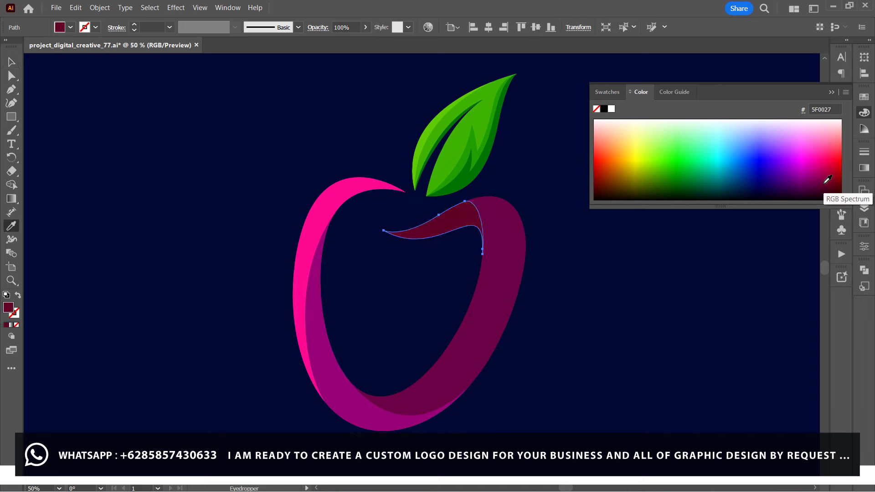
pyautogui.press('v')
pyautogui.click(56, 8)
# Apply an orange-red radial gradient to the right part, yellow top right and red bottom.
pyautogui.click(115, 108)
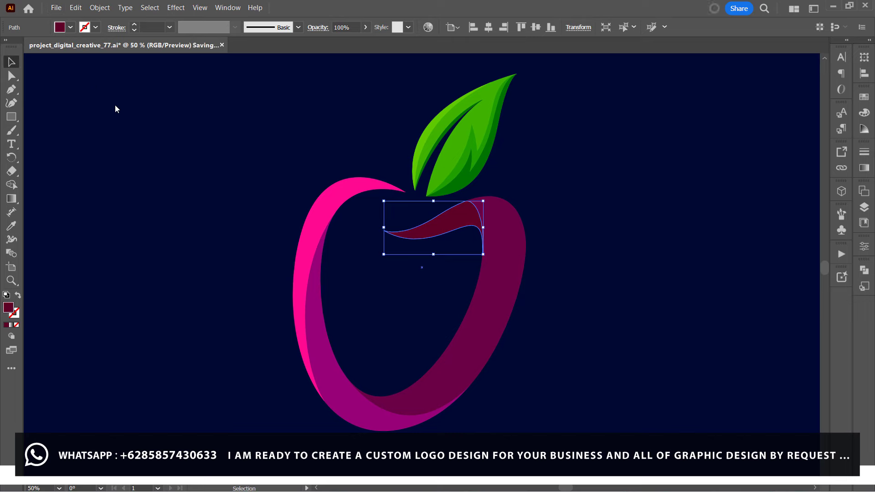
pyautogui.click(501, 243)
pyautogui.click(864, 96)
pyautogui.press('.')
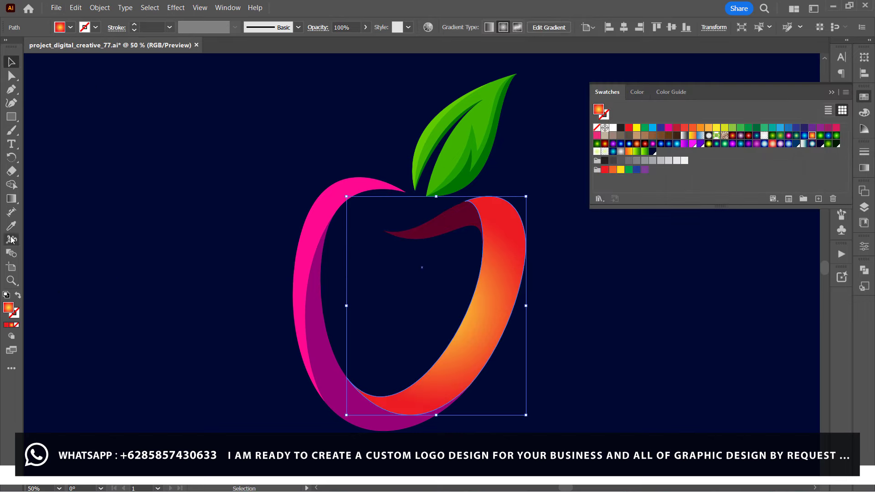
pyautogui.press('g')
pyautogui.moveTo(557, 251); pyautogui.dragTo(479, 440)
pyautogui.moveTo(570, 269); pyautogui.dragTo(415, 450)
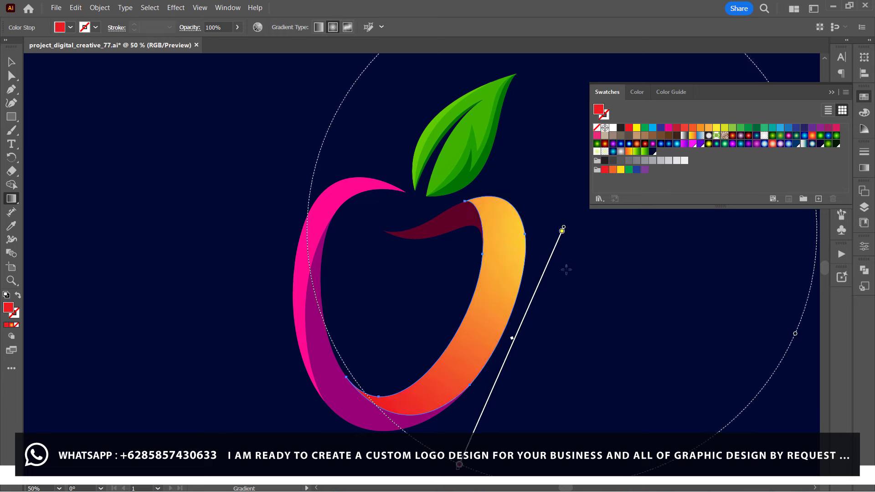
pyautogui.press('v')
pyautogui.click(433, 227)
# Fill the top curl with the orange-red gradient and redraw it across the curl.
pyautogui.press('.')
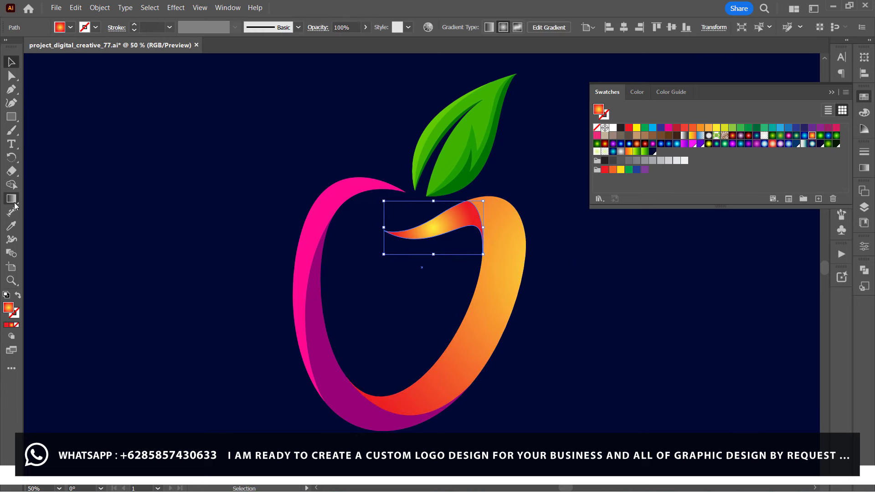
pyautogui.press('g')
pyautogui.moveTo(387, 269); pyautogui.dragTo(494, 219)
pyautogui.press('v')
pyautogui.click(107, 180)
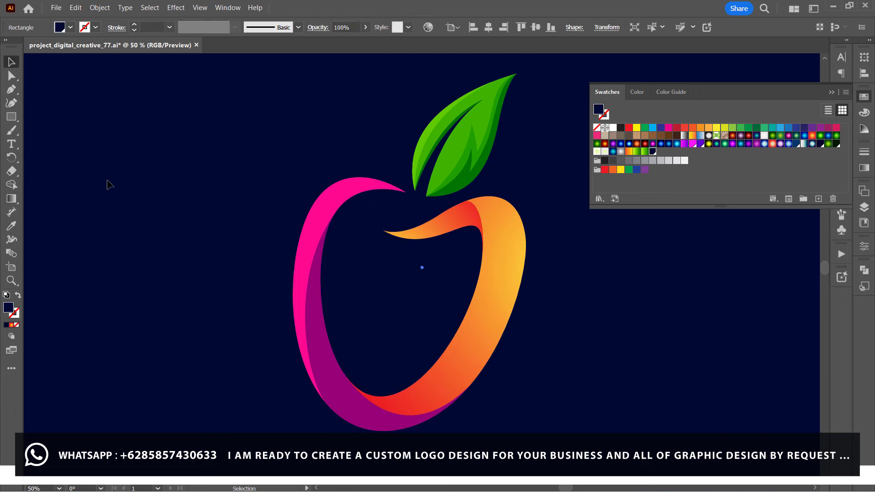
# Give the pink left strip and magenta inner band orange-to-red gradients, repositioned across each.
pyautogui.click(310, 255)
pyautogui.press('.')
pyautogui.press('g')
pyautogui.moveTo(348, 155)
pyautogui.mouseDown()
pyautogui.moveTo(425, 309)
pyautogui.moveTo(440, 371)
pyautogui.mouseUp()
pyautogui.moveTo(331, 362)
pyautogui.mouseDown()
pyautogui.moveTo(420, 159)
pyautogui.moveTo(234, 318)
pyautogui.mouseUp()
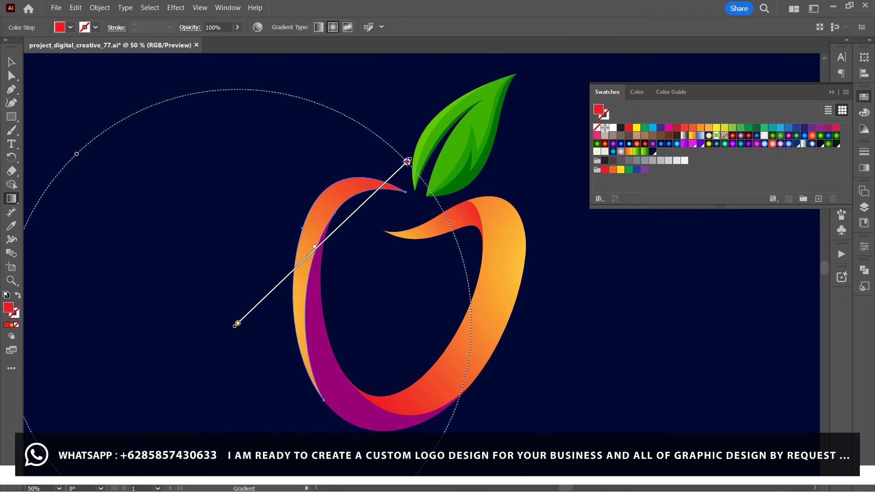
pyautogui.hotkey('ctrl', 'z')
pyautogui.click(12, 199)
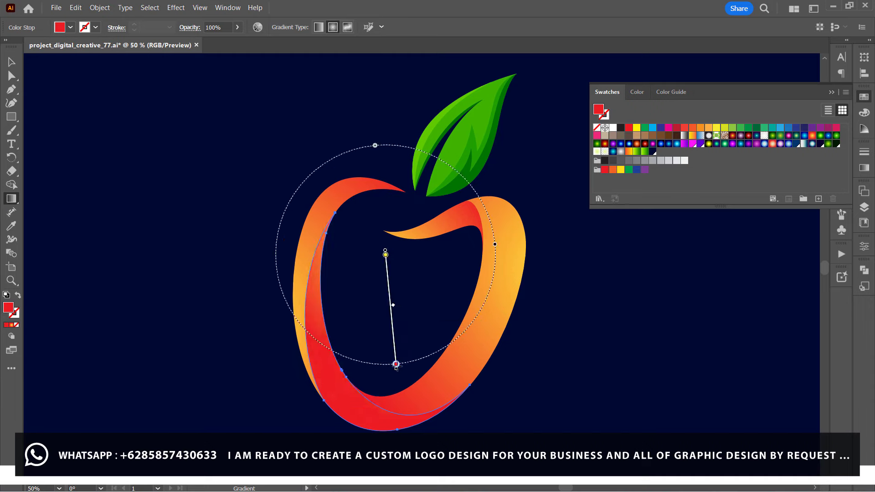
pyautogui.moveTo(388, 357); pyautogui.dragTo(309, 255)
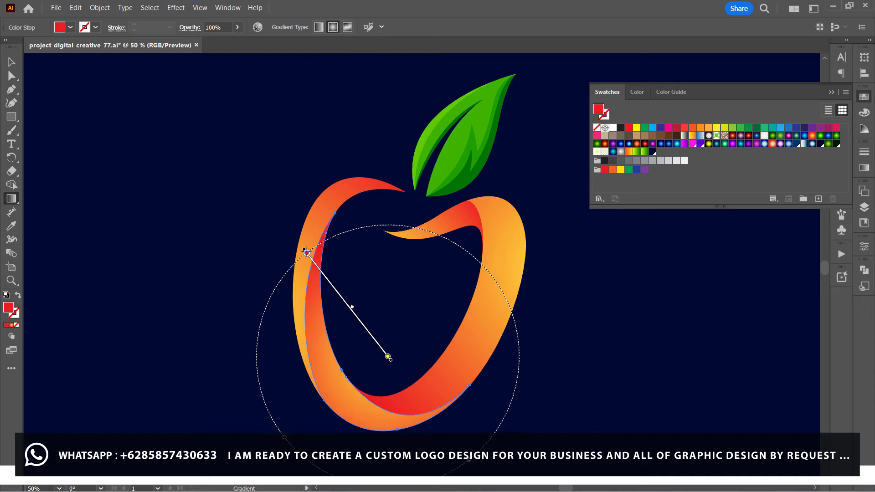
pyautogui.press('v')
pyautogui.click(283, 172)
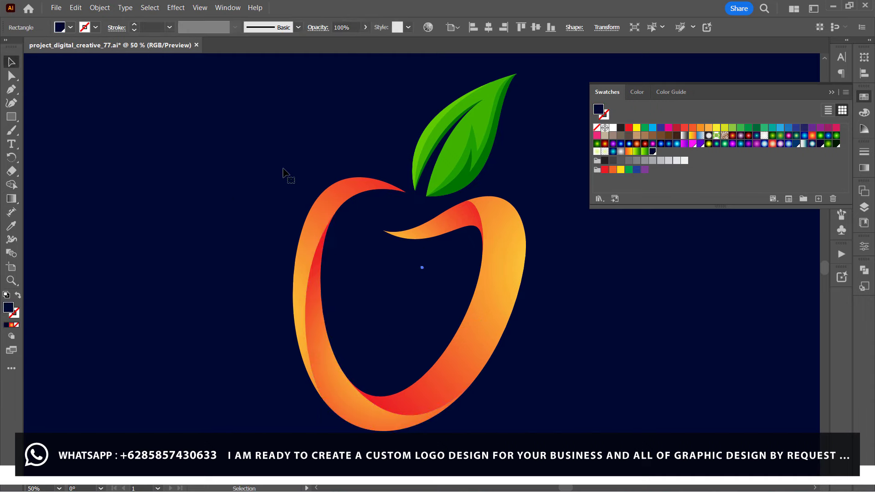
pyautogui.click(401, 401)
# Select just the front shape of the leaf, out of the leaf group.
pyautogui.hscroll(2, 401, 319)
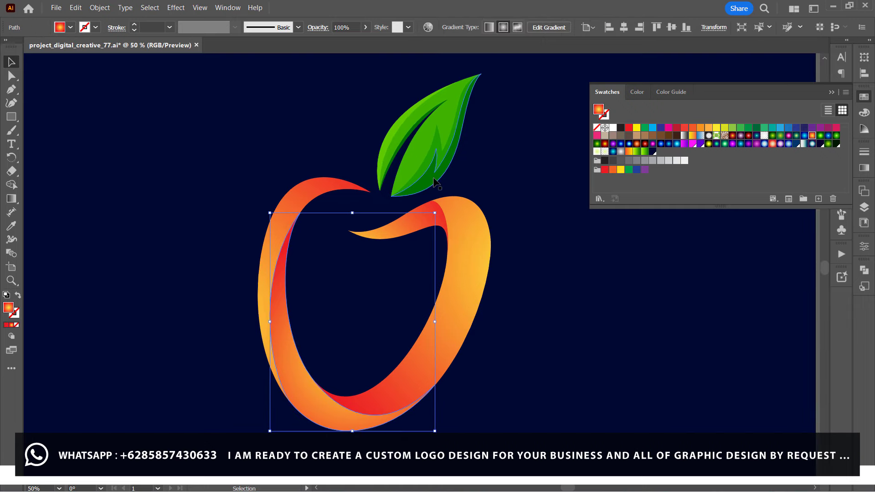
pyautogui.click(433, 137)
pyautogui.click(539, 313)
pyautogui.click(430, 172)
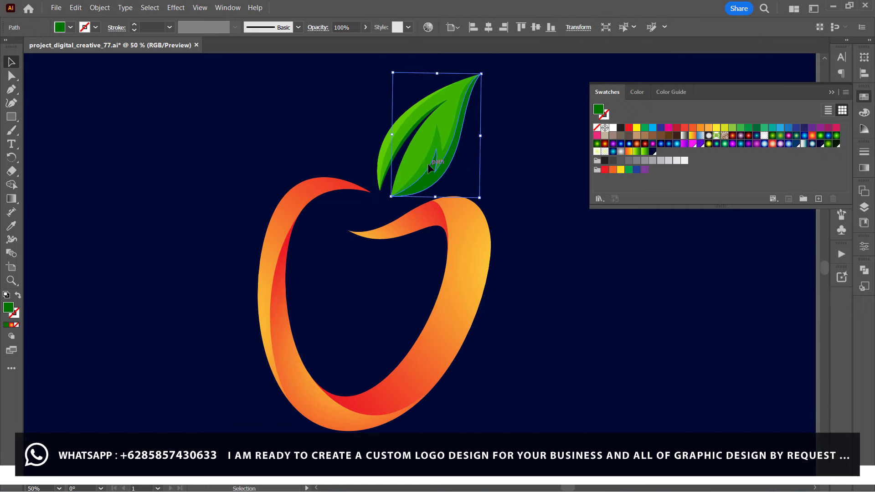
pyautogui.press('i')
pyautogui.press('v')
pyautogui.click(422, 146)
# Lighten the leaf's front shape to pale lime C0FF83 in the Color Picker.
pyautogui.doubleClick(8, 308)
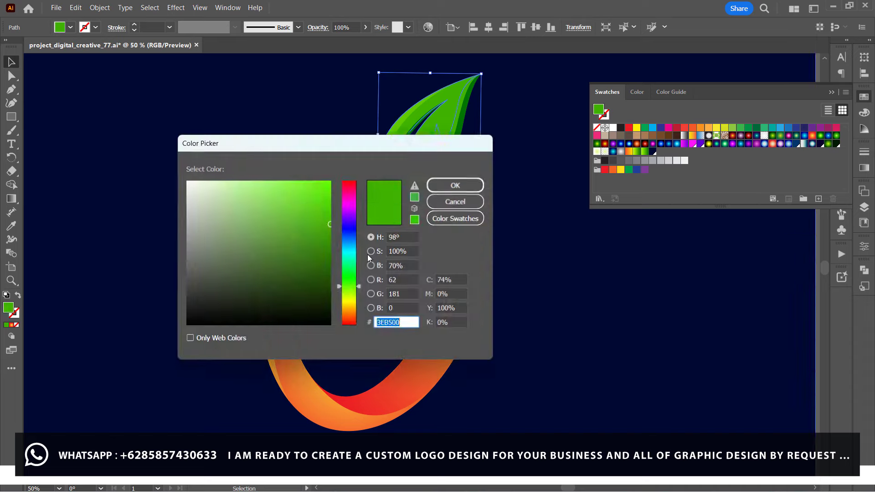
pyautogui.moveTo(349, 278); pyautogui.dragTo(353, 286)
pyautogui.click(284, 201)
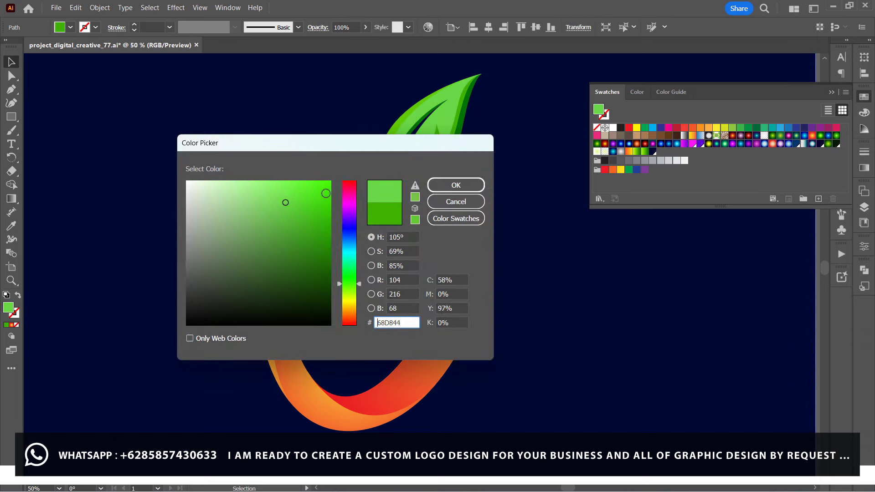
pyautogui.press('Return')
pyautogui.doubleClick(9, 308)
pyautogui.click(257, 183)
pyautogui.click(461, 190)
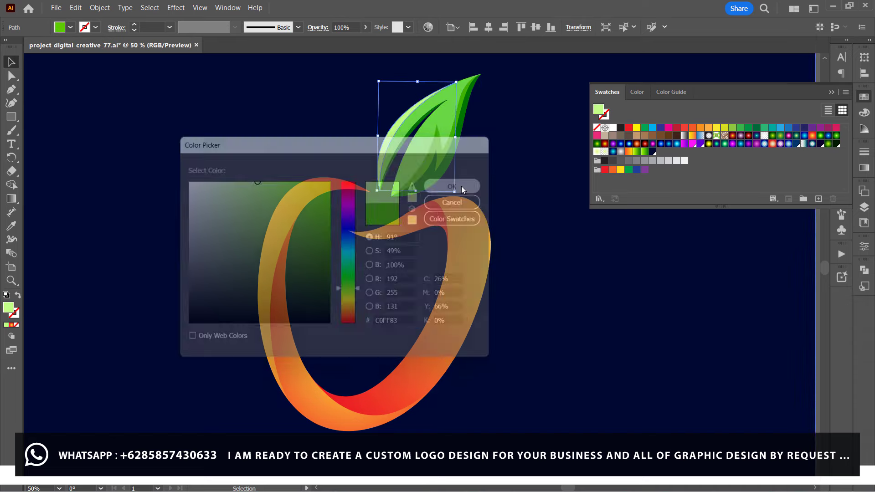
pyautogui.click(501, 208)
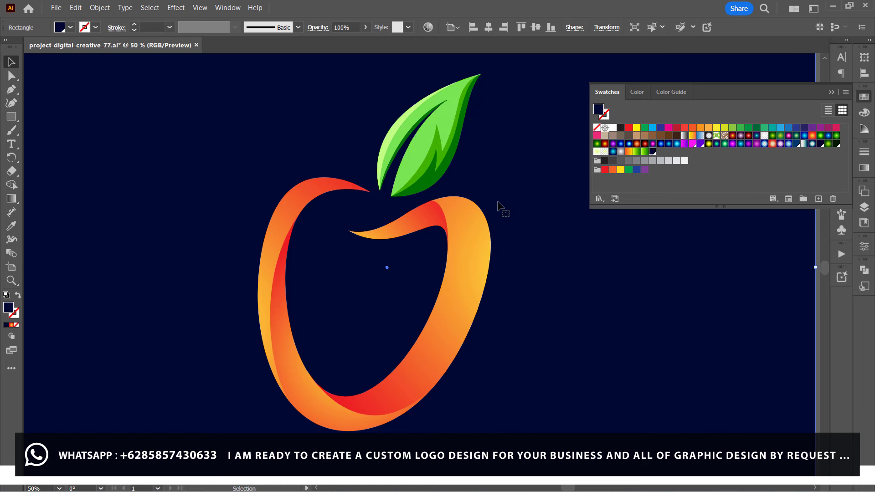
# Draw a closed Pen cutting shape over the inner part of the right ribbon.
pyautogui.hscroll(2, 474, 228)
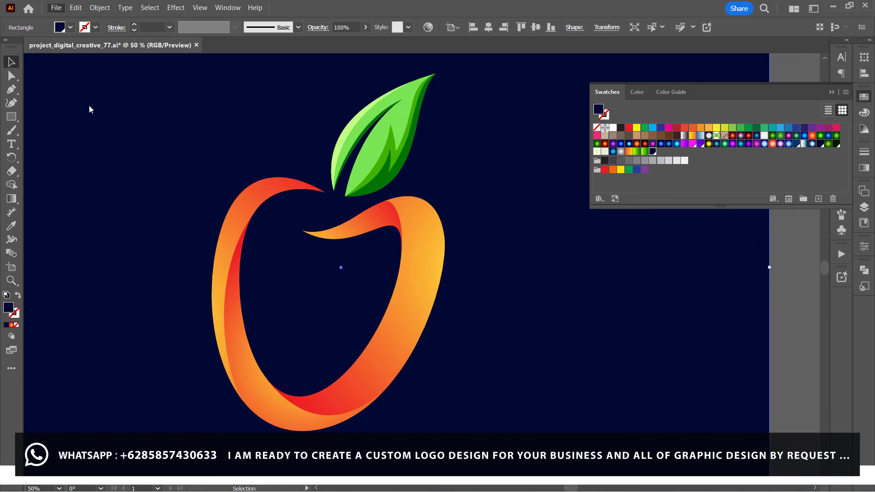
pyautogui.press('p')
pyautogui.click(387, 201)
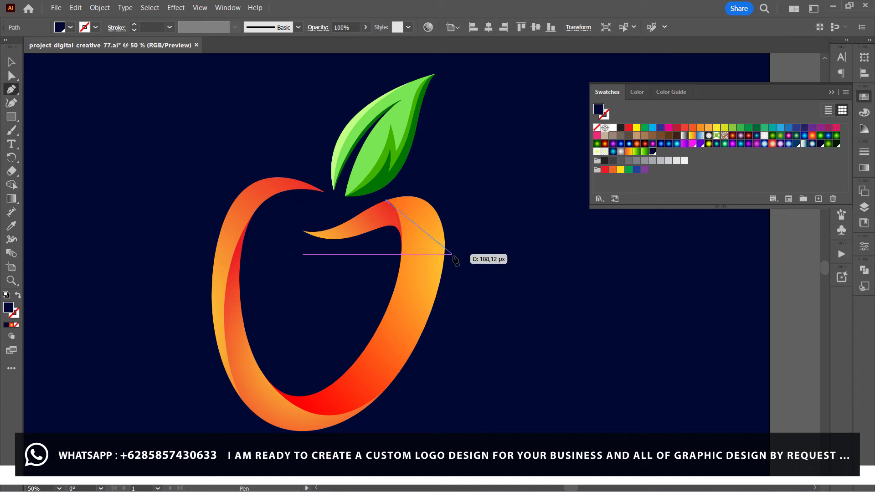
pyautogui.moveTo(424, 321); pyautogui.dragTo(424, 321)
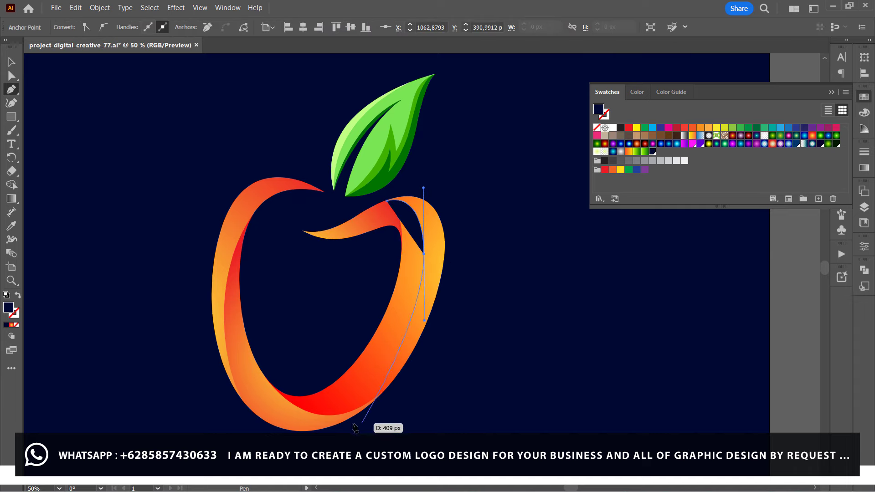
pyautogui.moveTo(330, 415); pyautogui.dragTo(301, 417)
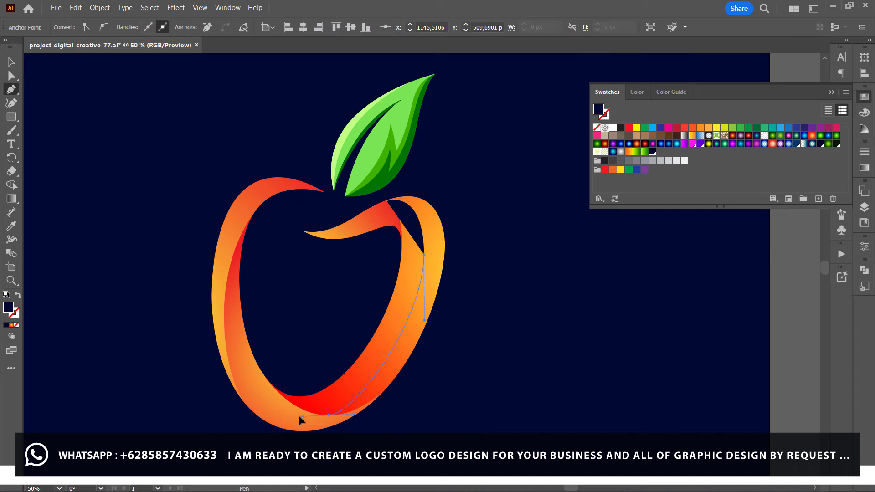
pyautogui.click(256, 384)
pyautogui.click(271, 276)
pyautogui.click(350, 191)
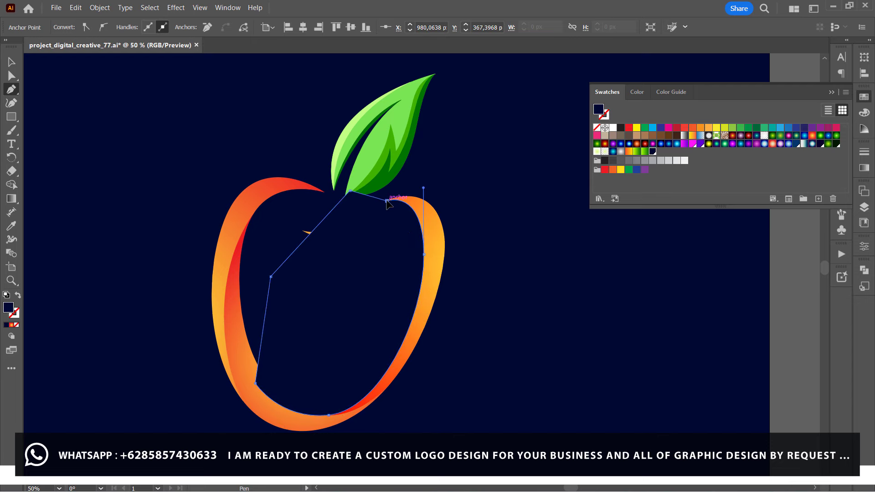
pyautogui.click(386, 201)
# Subtract the cutting shape from the ribbon with Pathfinder Minus Front.
pyautogui.press('v')
pyautogui.keyDown('shift'); pyautogui.click(437, 247); pyautogui.keyUp('shift')
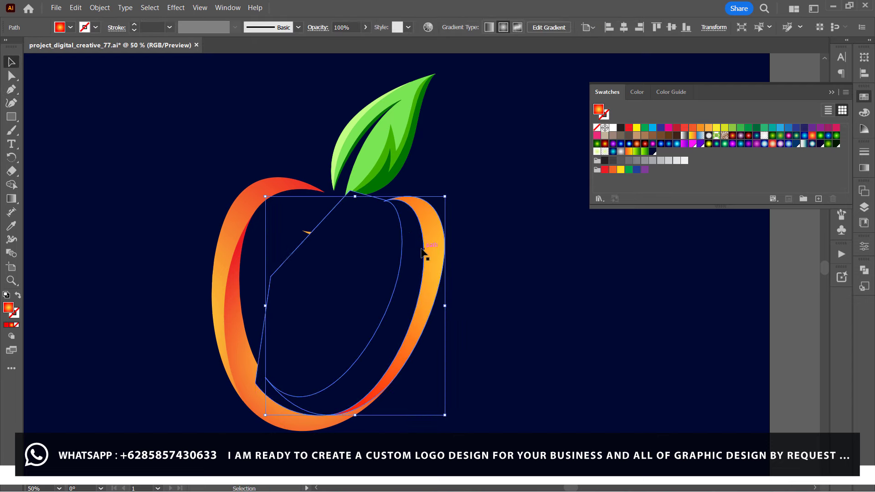
pyautogui.click(864, 270)
pyautogui.click(752, 296)
pyautogui.rightClick(475, 256)
# Redraw the trimmed ribbon's gradient diagonally, red at the lower curve fading to yellow-orange above.
pyautogui.click(501, 262)
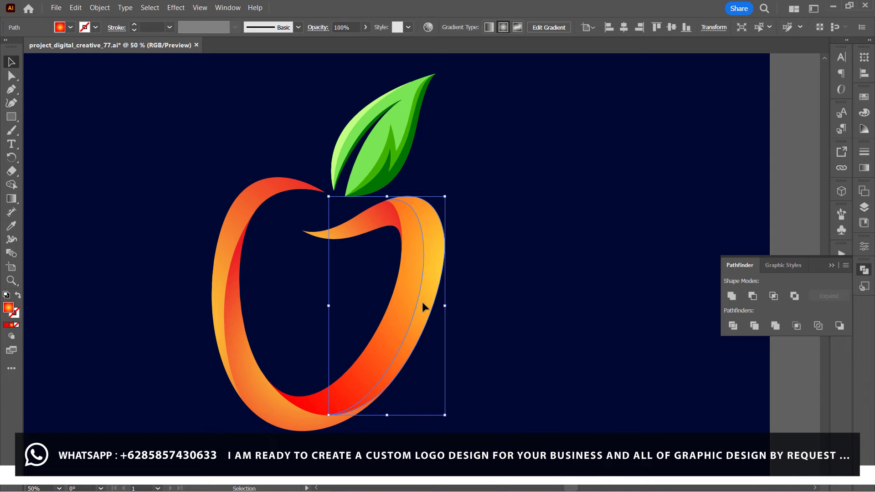
pyautogui.press('g')
pyautogui.moveTo(474, 254); pyautogui.dragTo(471, 215)
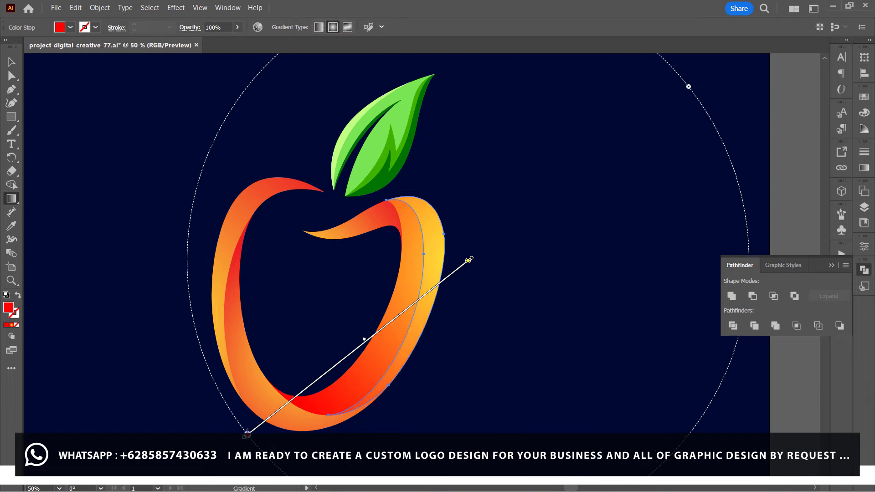
pyautogui.press('v')
pyautogui.click(132, 177)
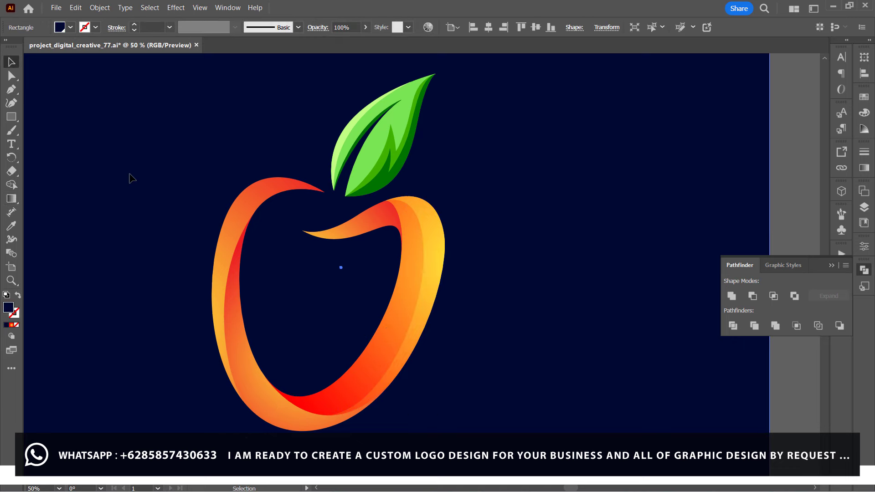
pyautogui.click(444, 258)
pyautogui.press('g')
pyautogui.click(246, 432)
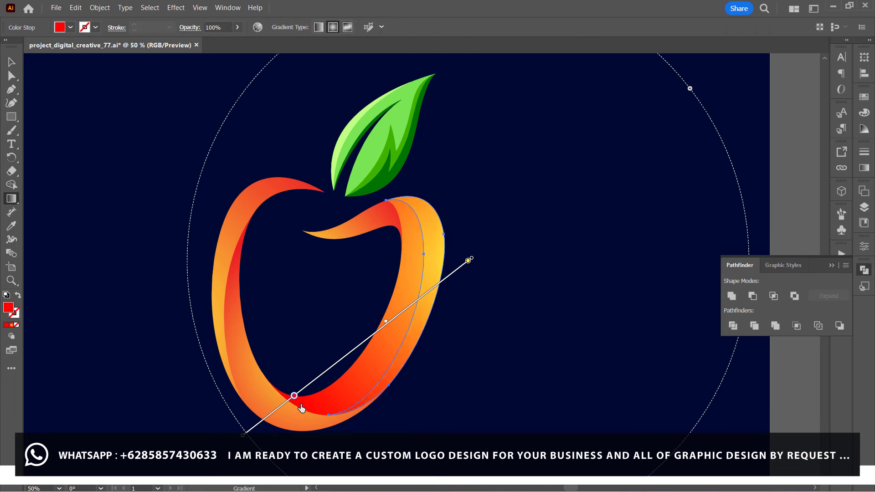
pyautogui.press('v')
pyautogui.click(71, 132)
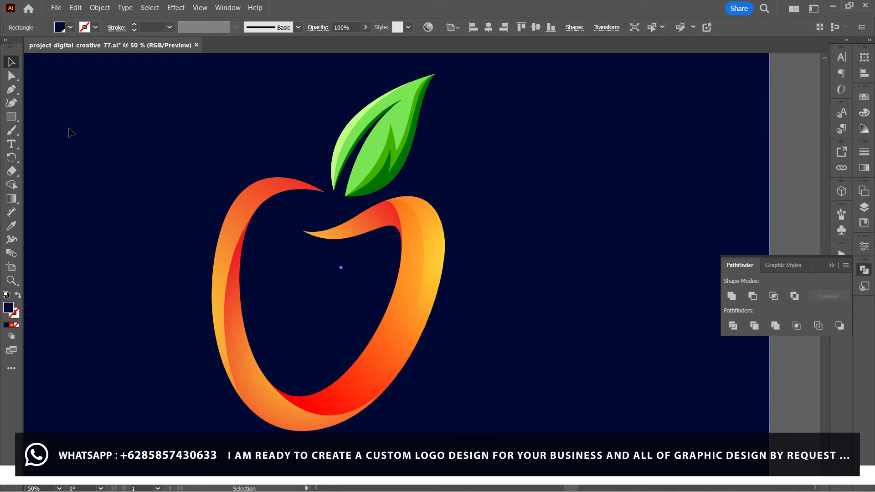
# Pen-draw a curved sliver where the apple's top curl meets the right ribbon.
pyautogui.press('p')
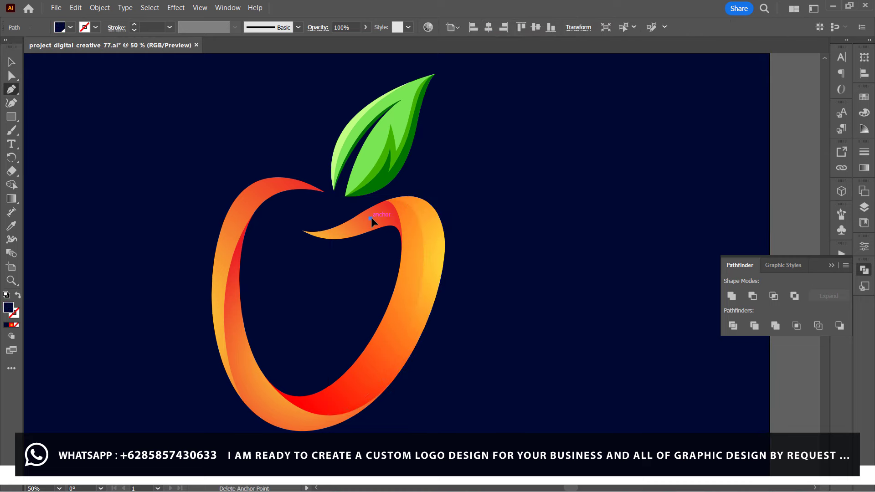
pyautogui.keyDown('alt'); pyautogui.scroll(3, 366, 196); pyautogui.keyUp('alt')
pyautogui.moveTo(379, 267); pyautogui.dragTo(417, 303)
pyautogui.hotkey('ctrl', 'z')
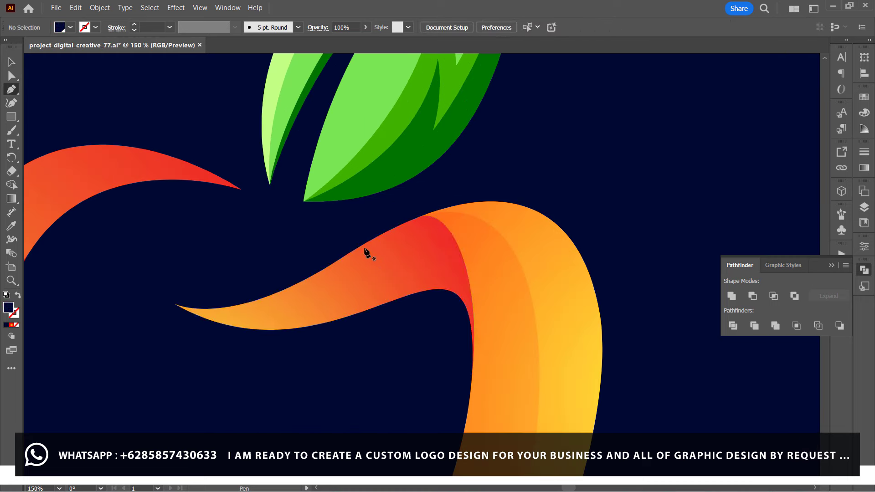
pyautogui.click(364, 245)
pyautogui.moveTo(445, 248); pyautogui.dragTo(476, 285)
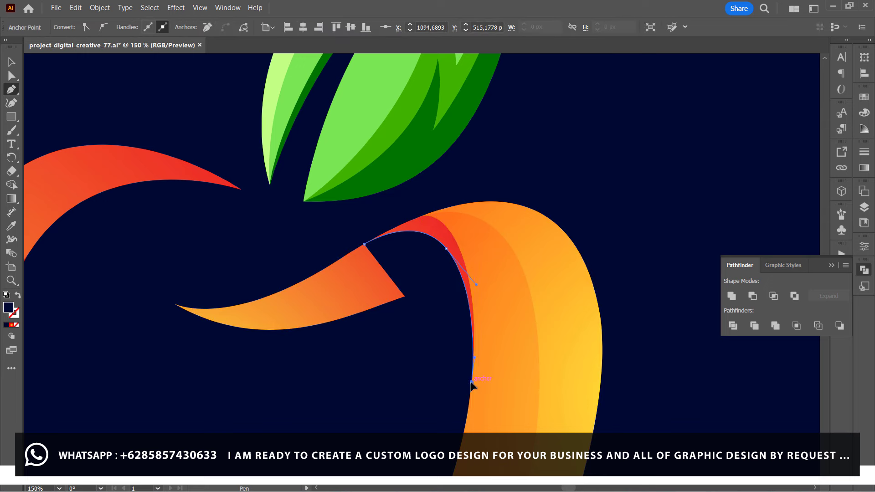
pyautogui.moveTo(471, 382); pyautogui.dragTo(476, 271)
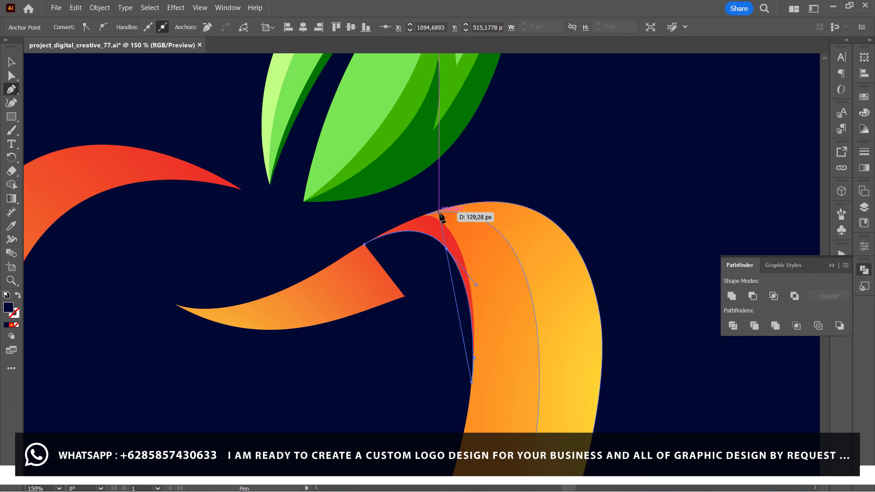
pyautogui.moveTo(439, 212); pyautogui.dragTo(379, 171)
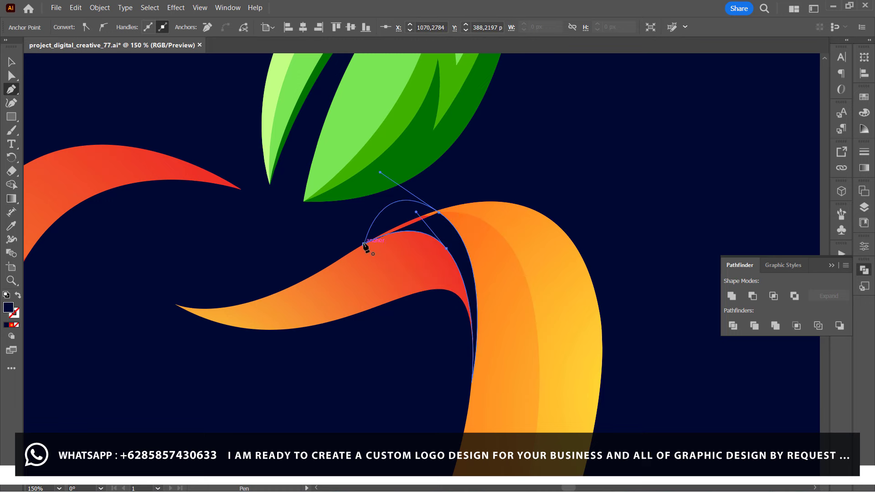
# Flatten the sliver's upper curve and fill it with the ribbon's red-orange gradient.
pyautogui.press('a')
pyautogui.moveTo(380, 174); pyautogui.dragTo(429, 209)
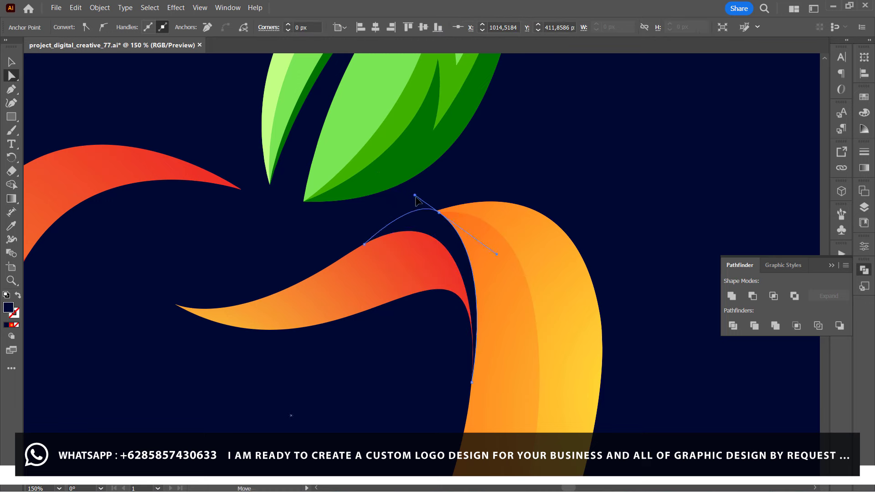
pyautogui.click(445, 244)
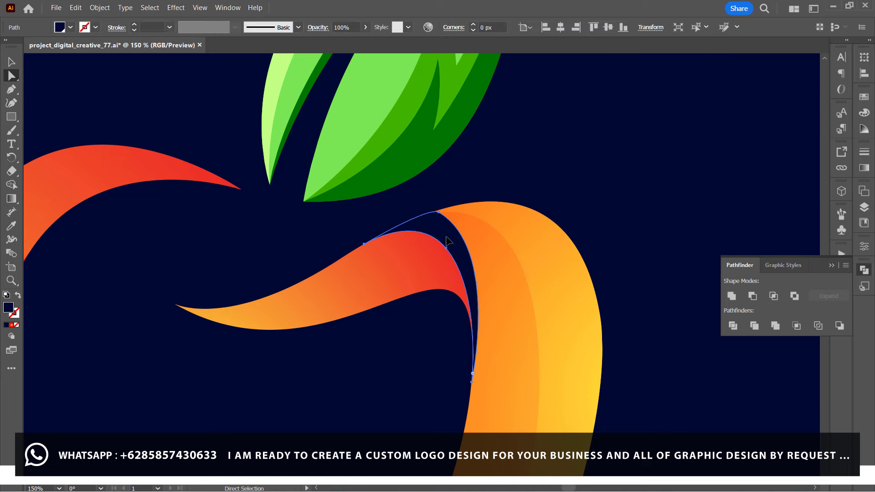
pyautogui.click(9, 232)
pyautogui.click(537, 306)
# Angle the sliver's red-to-orange gradient across the shape until it fits the join.
pyautogui.press('g')
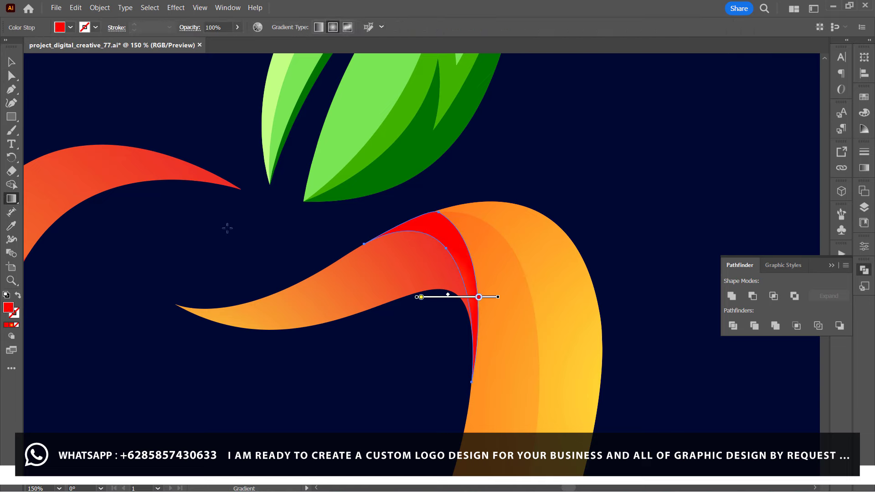
pyautogui.moveTo(485, 350); pyautogui.dragTo(391, 148)
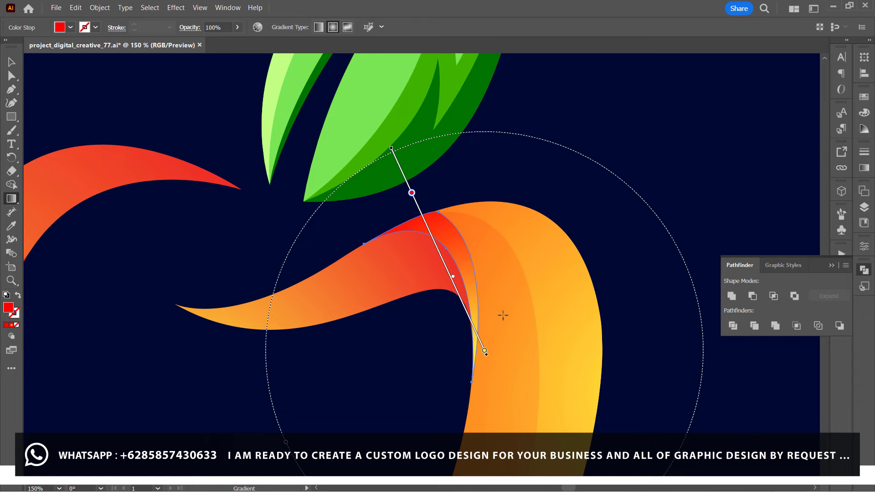
pyautogui.moveTo(494, 244); pyautogui.dragTo(279, 365)
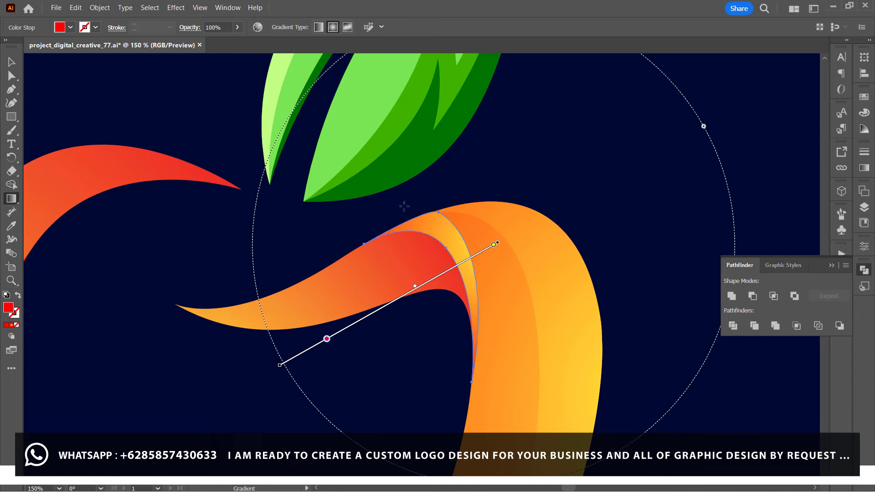
pyautogui.moveTo(405, 206); pyautogui.dragTo(531, 278)
pyautogui.moveTo(449, 186); pyautogui.dragTo(468, 353)
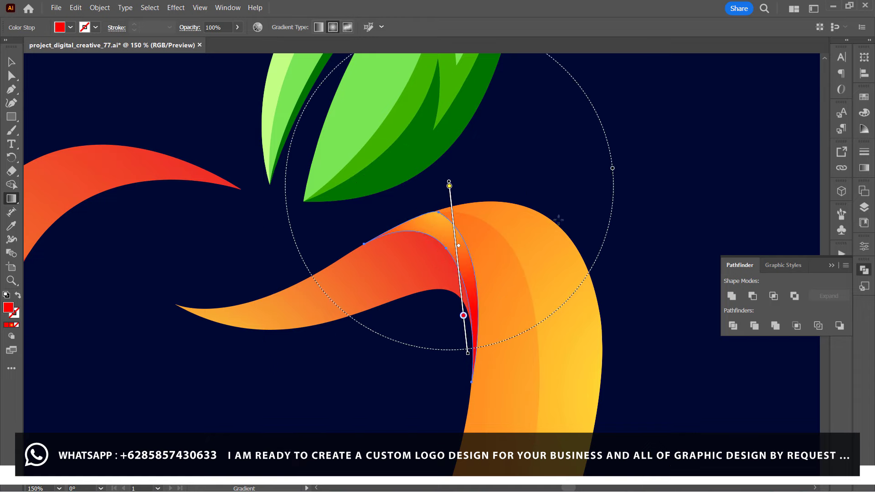
pyautogui.moveTo(558, 220); pyautogui.dragTo(397, 332)
pyautogui.hotkey('ctrl', '-')
pyautogui.hotkey('ctrl', '-')
pyautogui.moveTo(483, 233); pyautogui.dragTo(403, 276)
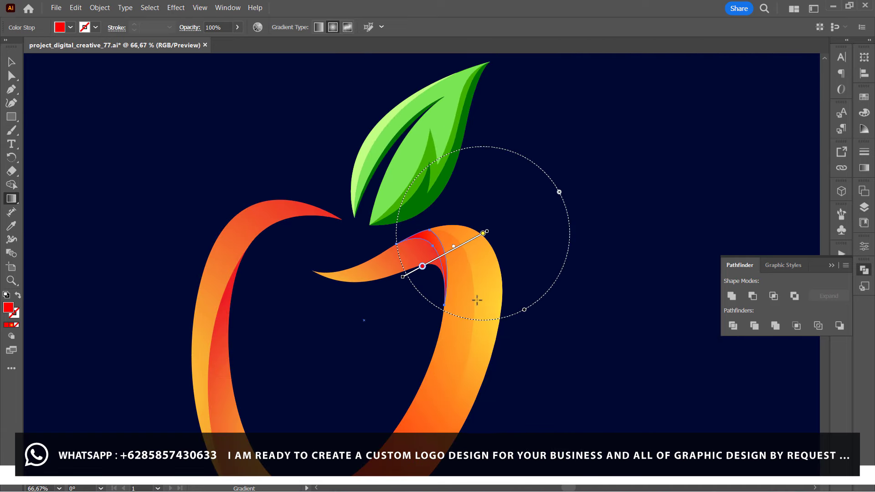
pyautogui.moveTo(477, 300)
pyautogui.mouseDown()
pyautogui.moveTo(424, 209)
pyautogui.moveTo(401, 205)
pyautogui.mouseUp()
# Slide the colour stops, including yellow, on the apple's orange right-side path gradient.
pyautogui.press('v')
pyautogui.click(145, 176)
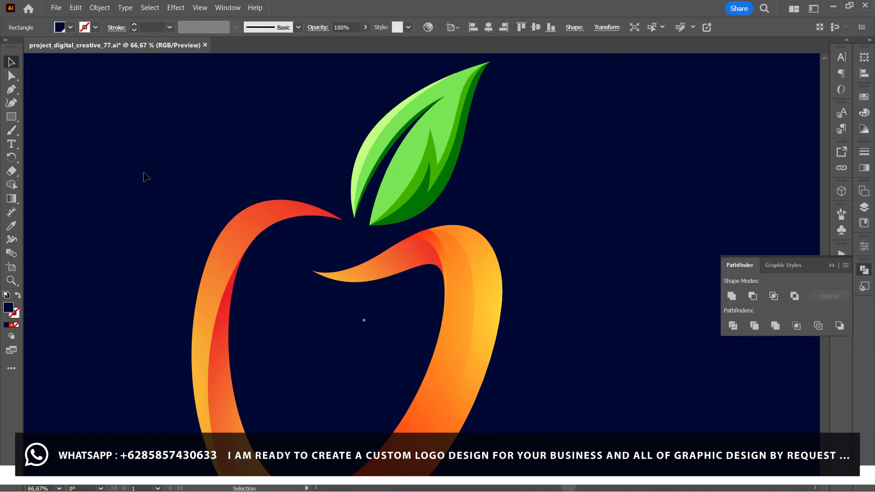
pyautogui.scroll(-2, 145, 244)
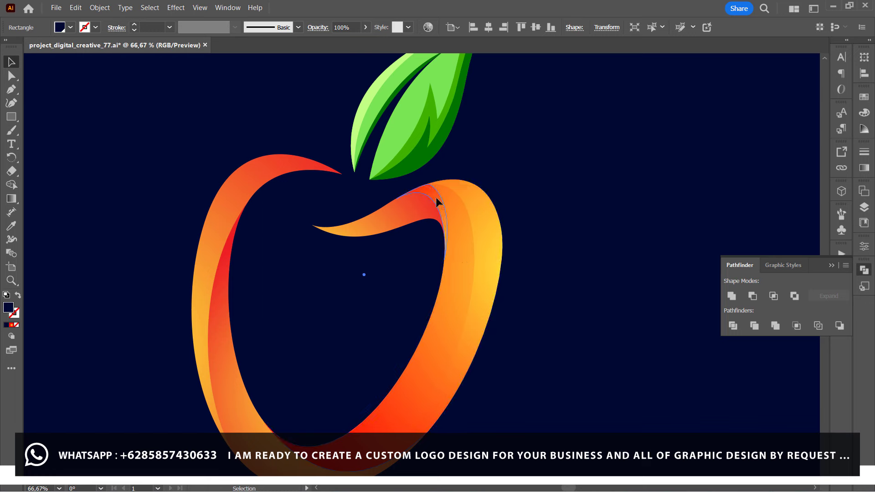
pyautogui.click(437, 201)
pyautogui.click(11, 204)
pyautogui.click(533, 309)
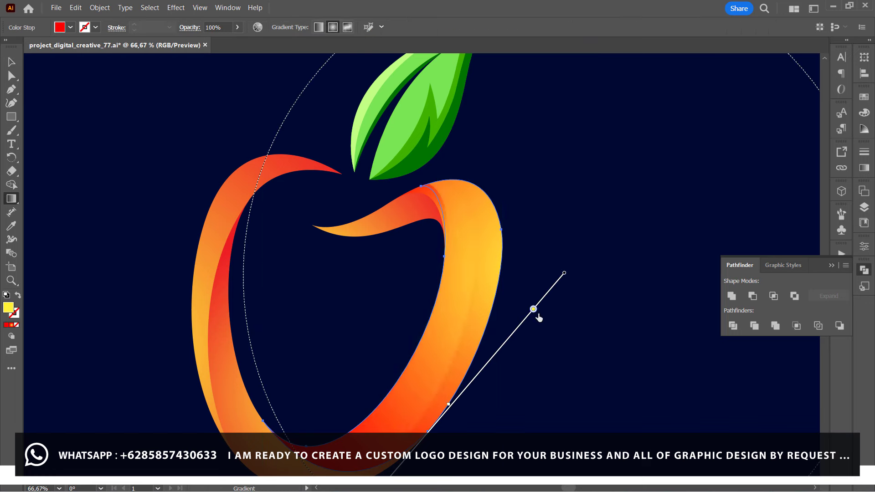
pyautogui.moveTo(545, 313); pyautogui.dragTo(527, 336)
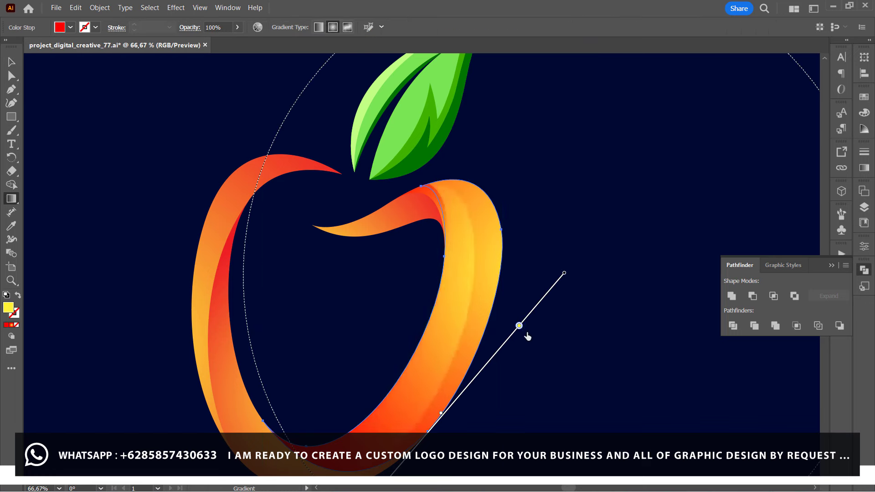
pyautogui.press('v')
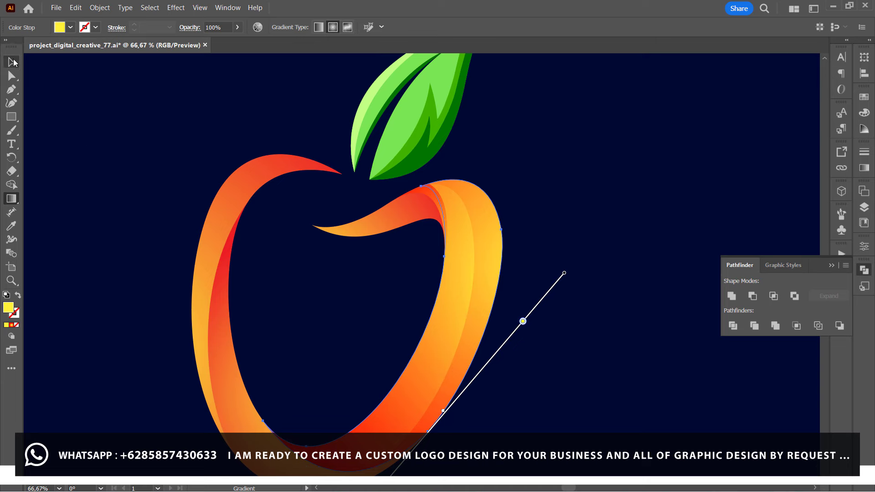
pyautogui.click(10, 201)
pyautogui.moveTo(533, 268); pyautogui.dragTo(509, 284)
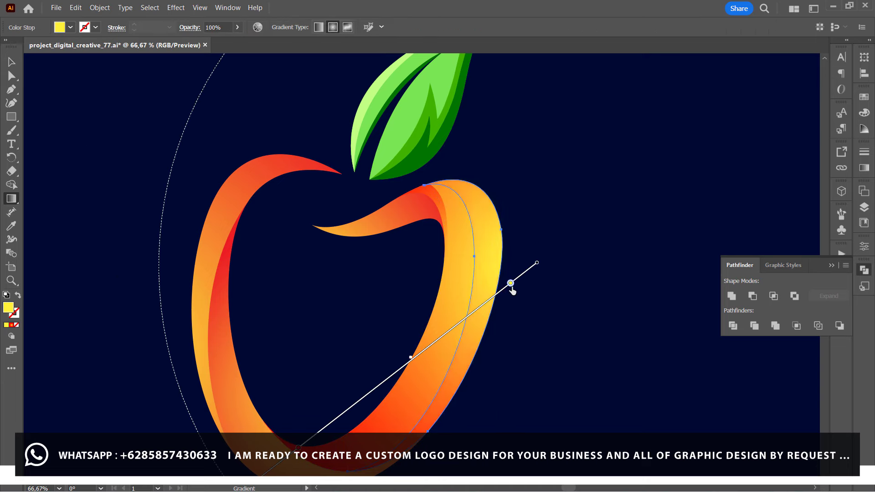
# Run the orange apple path's gradient horizontally across the apple.
pyautogui.press('v')
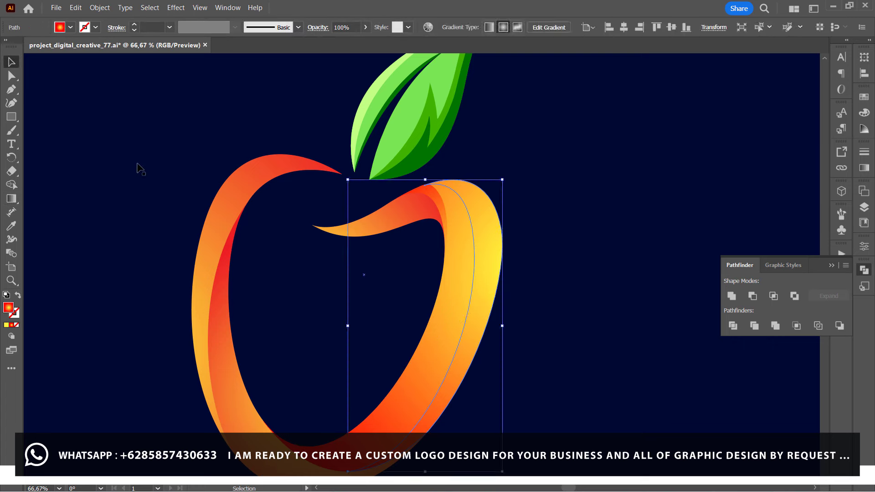
pyautogui.click(139, 168)
pyautogui.click(457, 211)
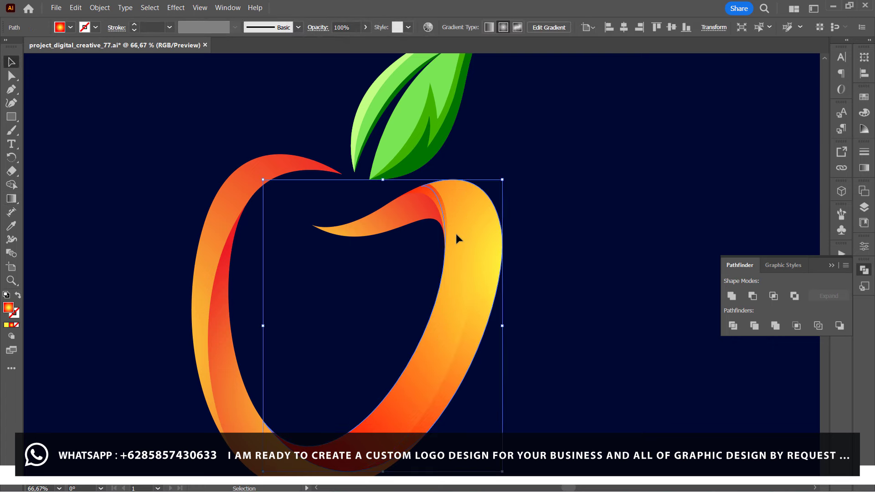
pyautogui.click(12, 198)
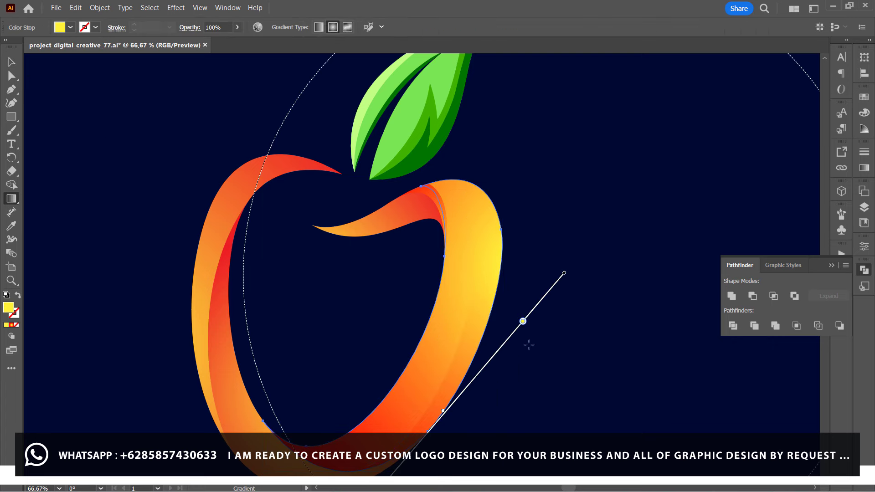
pyautogui.moveTo(528, 345)
pyautogui.mouseDown()
pyautogui.moveTo(312, 343)
pyautogui.moveTo(254, 327)
pyautogui.mouseUp()
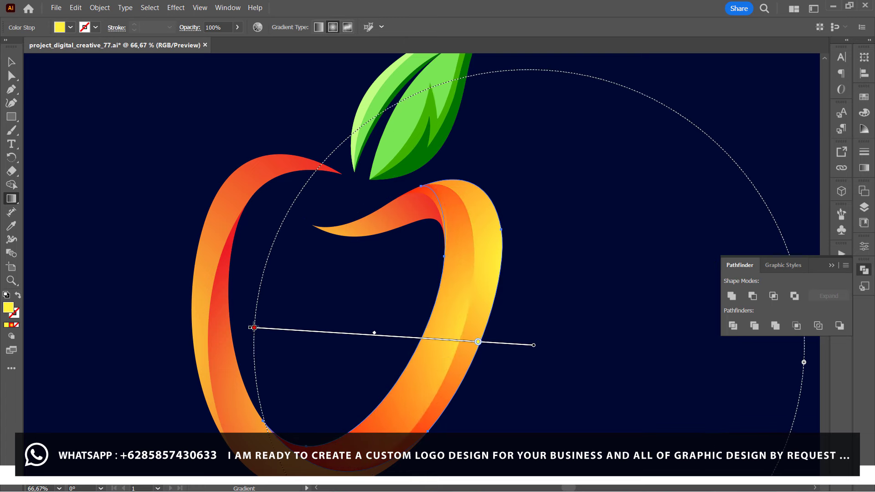
# Redraw the inner right band's gradient diagonally, yellow top-right to red bottom-left.
pyautogui.press('v')
pyautogui.click(486, 310)
pyautogui.click(11, 204)
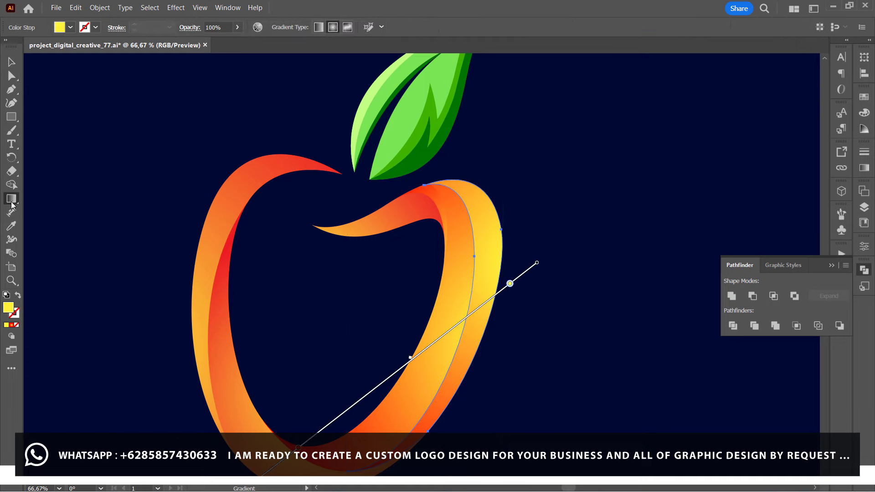
pyautogui.moveTo(577, 232)
pyautogui.mouseDown()
pyautogui.moveTo(422, 420)
pyautogui.moveTo(313, 430)
pyautogui.mouseUp()
pyautogui.press('v')
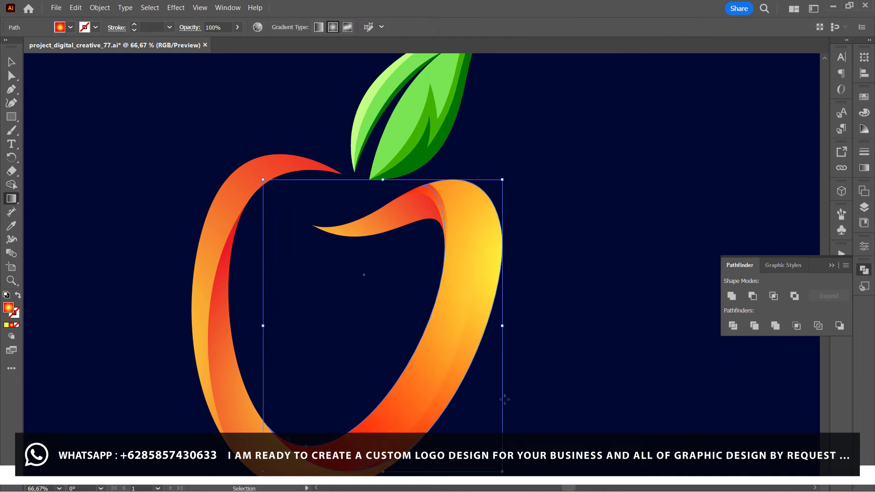
# Start a new Pen shape at the top of the apple's left band.
pyautogui.press('v')
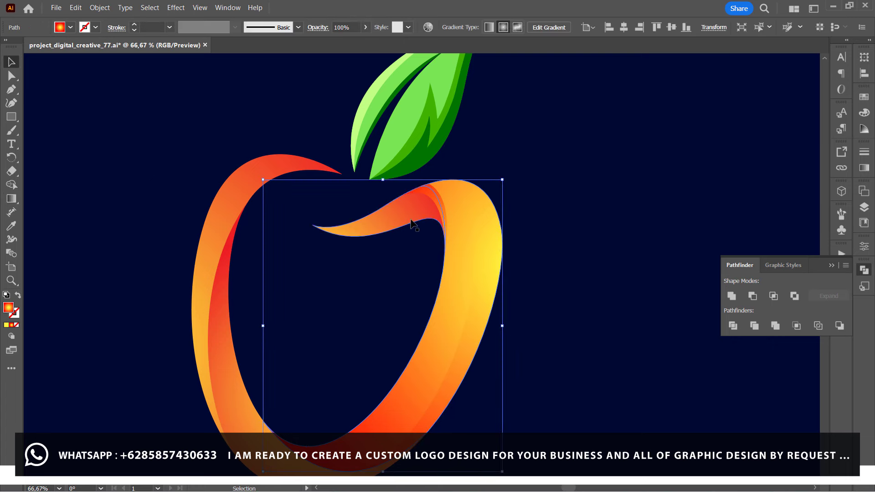
pyautogui.click(532, 209)
pyautogui.scroll(-2, 342, 276)
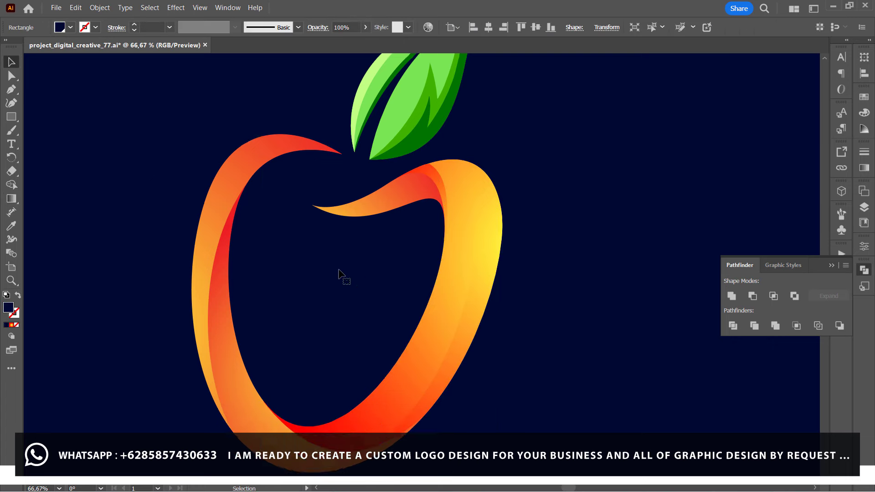
pyautogui.click(233, 390)
pyautogui.press('p')
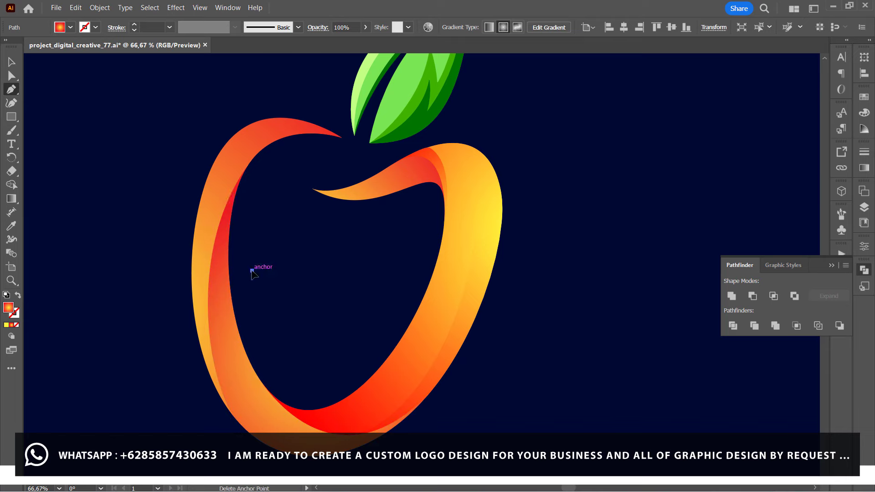
pyautogui.hotkey('ctrl', 'shift', 'a')
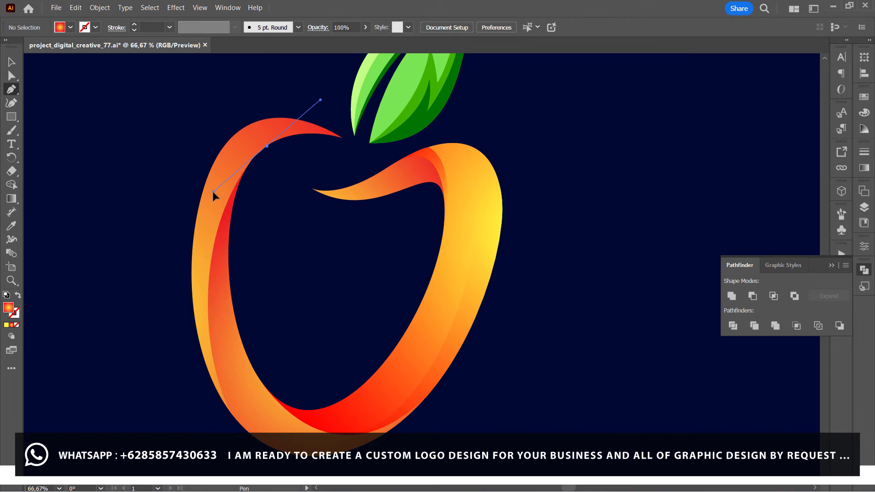
pyautogui.click(231, 413)
pyautogui.moveTo(233, 415); pyautogui.dragTo(290, 438)
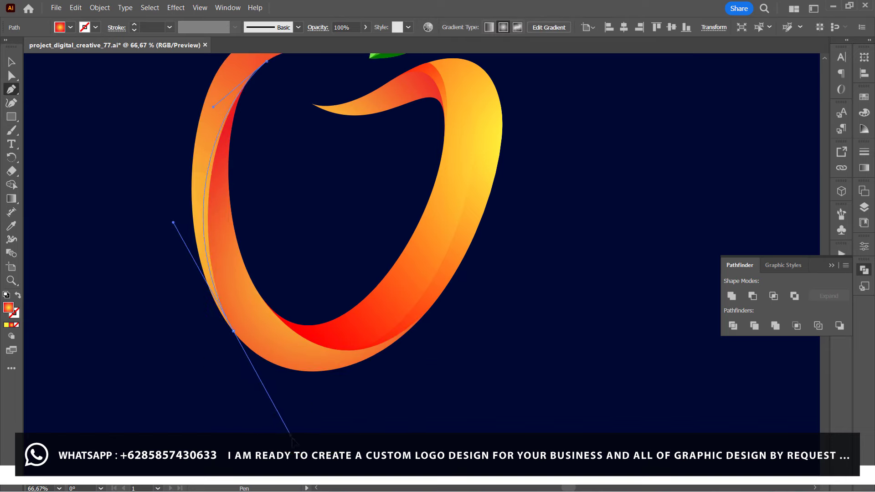
pyautogui.hotkey('ctrl', 'z')
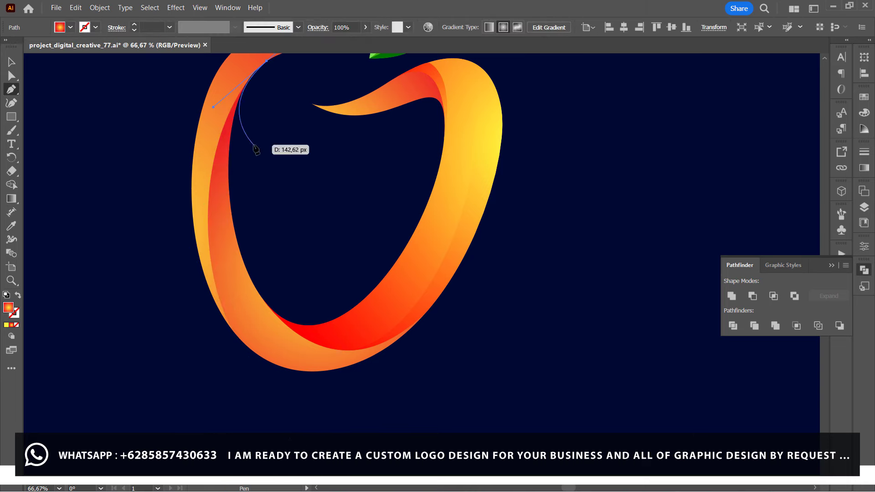
# Draw the strip's curved points down the left band's inner edge toward the bottom.
pyautogui.moveTo(205, 229); pyautogui.dragTo(201, 264)
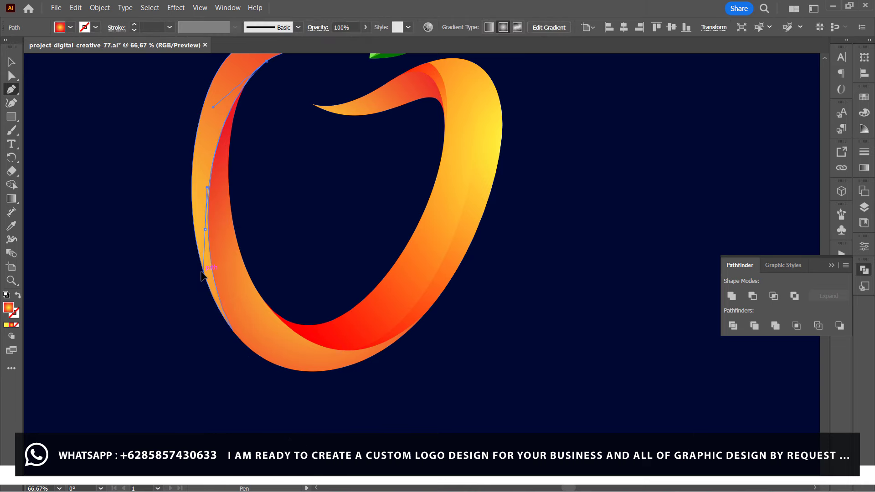
pyautogui.click(202, 275)
pyautogui.moveTo(269, 361); pyautogui.dragTo(321, 386)
pyautogui.moveTo(226, 255); pyautogui.dragTo(213, 178)
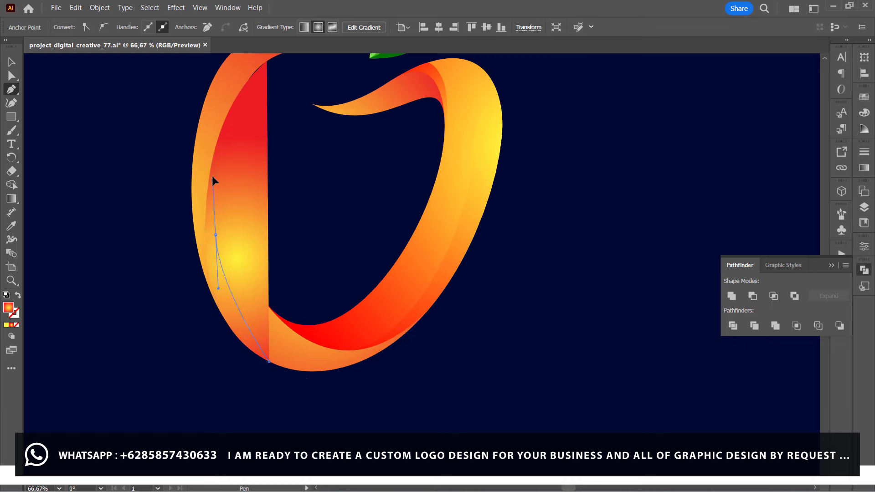
pyautogui.scroll(2, 232, 132)
pyautogui.moveTo(267, 98)
pyautogui.mouseDown()
pyautogui.moveTo(296, 125)
pyautogui.moveTo(267, 187)
pyautogui.mouseUp()
pyautogui.click(12, 75)
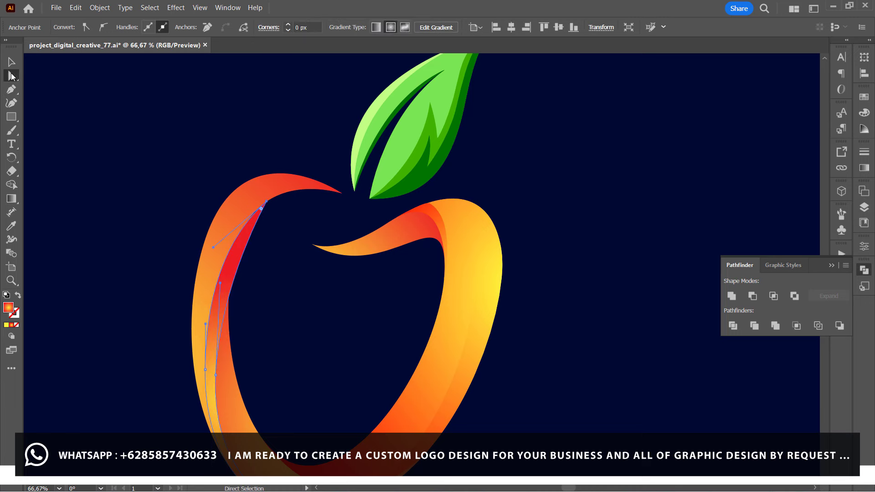
# Narrow the red strip via its handles and pull its top point down-left.
pyautogui.moveTo(220, 283); pyautogui.dragTo(214, 268)
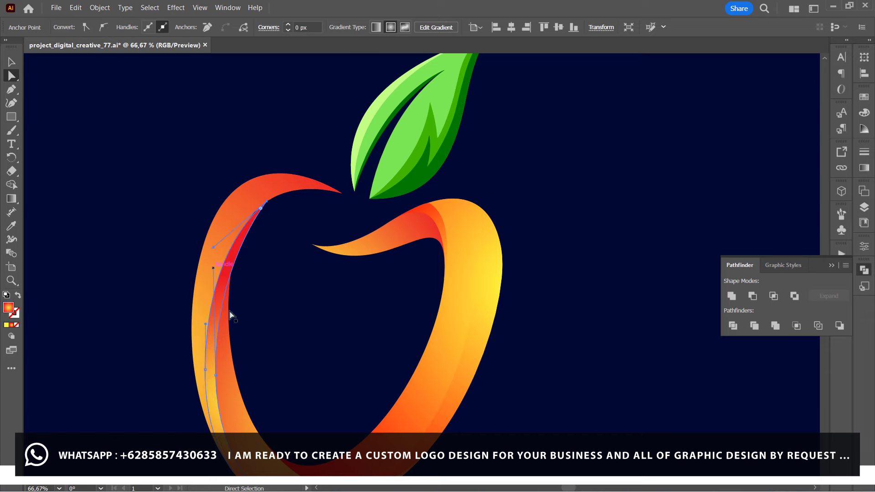
pyautogui.moveTo(216, 374); pyautogui.dragTo(215, 380)
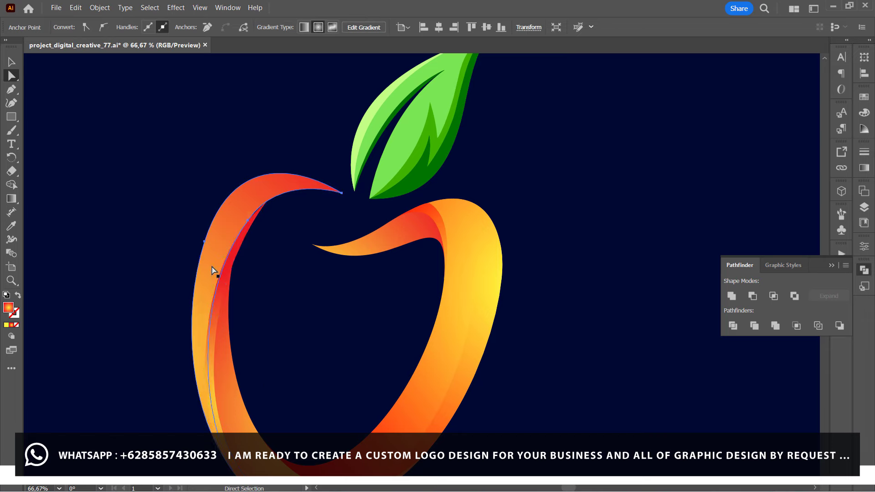
pyautogui.click(211, 257)
pyautogui.click(213, 375)
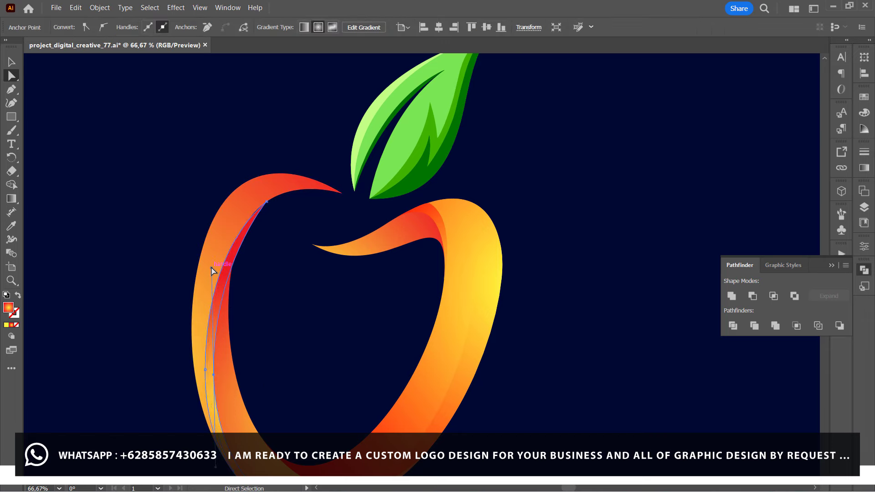
pyautogui.click(207, 252)
pyautogui.moveTo(268, 201); pyautogui.dragTo(256, 212)
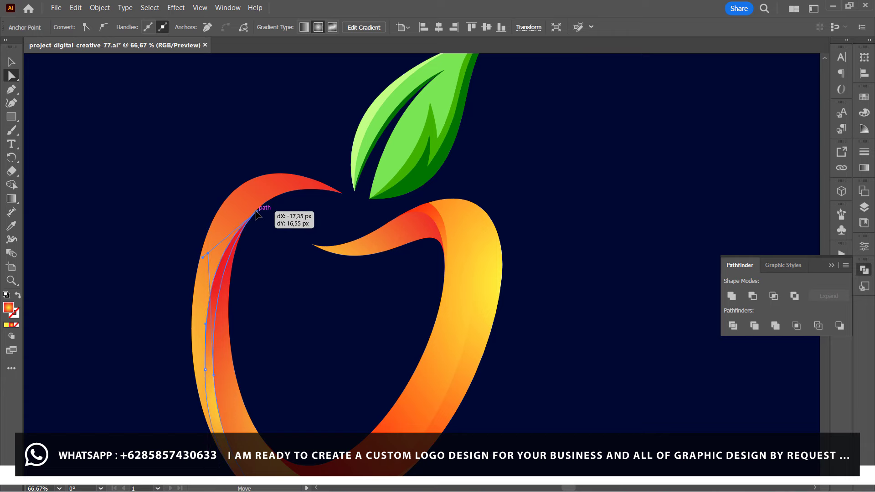
# Zoom in and nudge the left strip's top anchor to sharpen its tip.
pyautogui.click(174, 244)
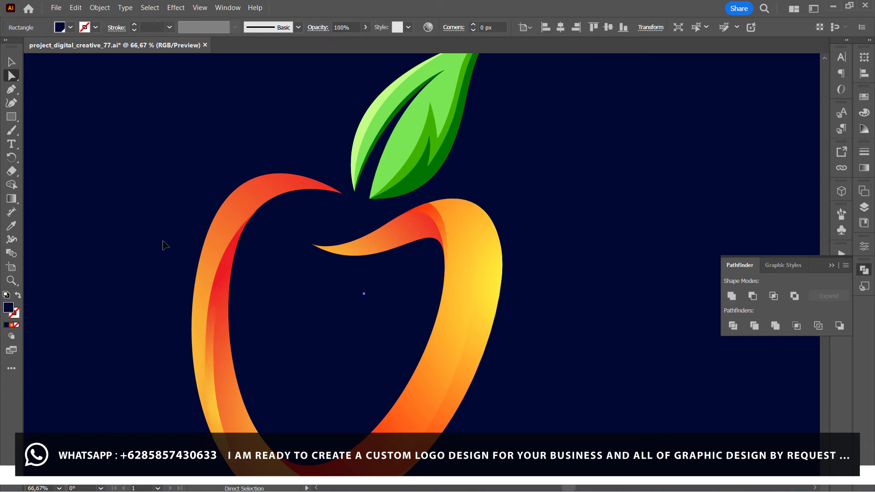
pyautogui.click(220, 289)
pyautogui.scroll(3, 220, 288)
pyautogui.scroll(3, 220, 289)
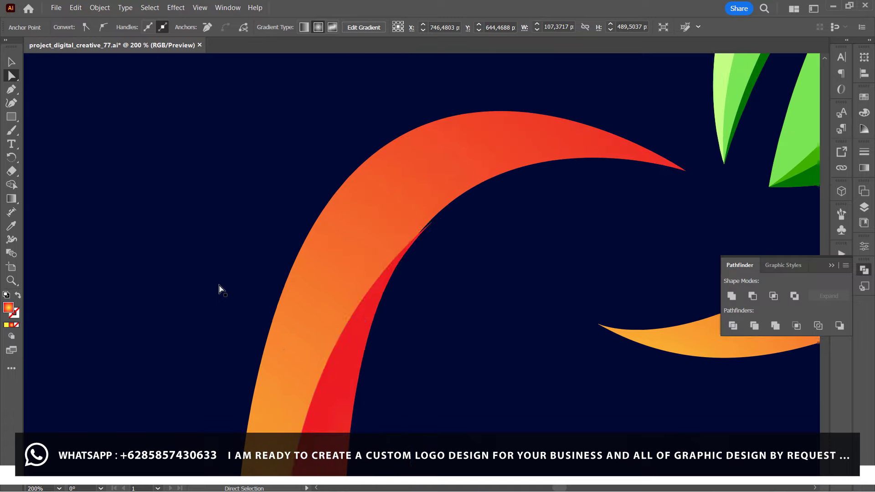
pyautogui.moveTo(395, 223); pyautogui.dragTo(399, 226)
pyautogui.hotkey('ctrl', '-')
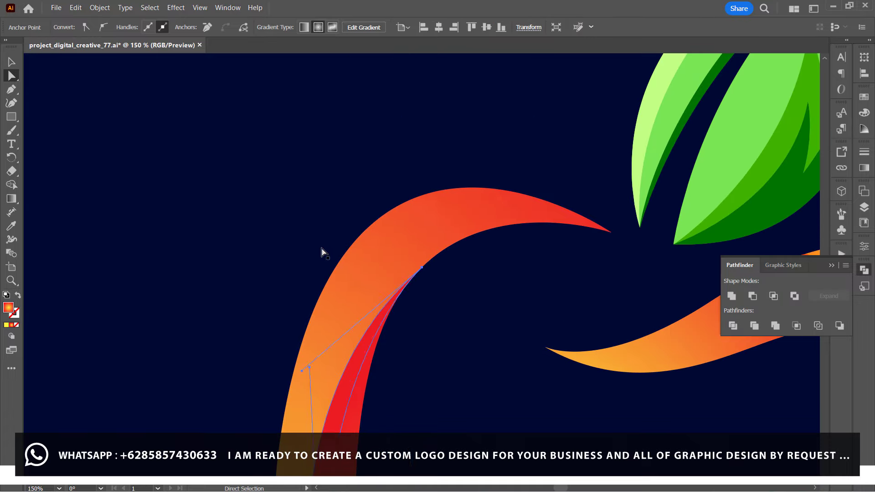
pyautogui.click(323, 252)
# Redraw the strip's gradient vertically, red at top blending to orange below.
pyautogui.click(337, 410)
pyautogui.hotkey('ctrl', '-')
pyautogui.hotkey('ctrl', '-')
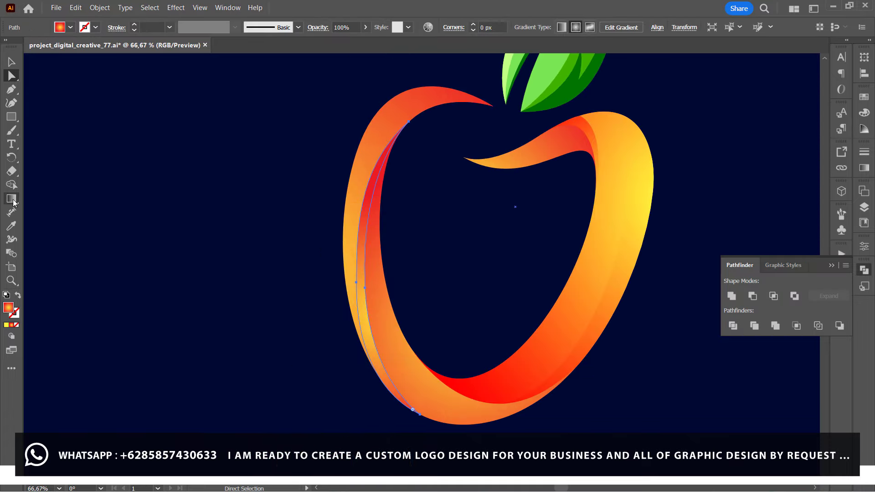
pyautogui.click(12, 199)
pyautogui.moveTo(373, 278); pyautogui.dragTo(402, 109)
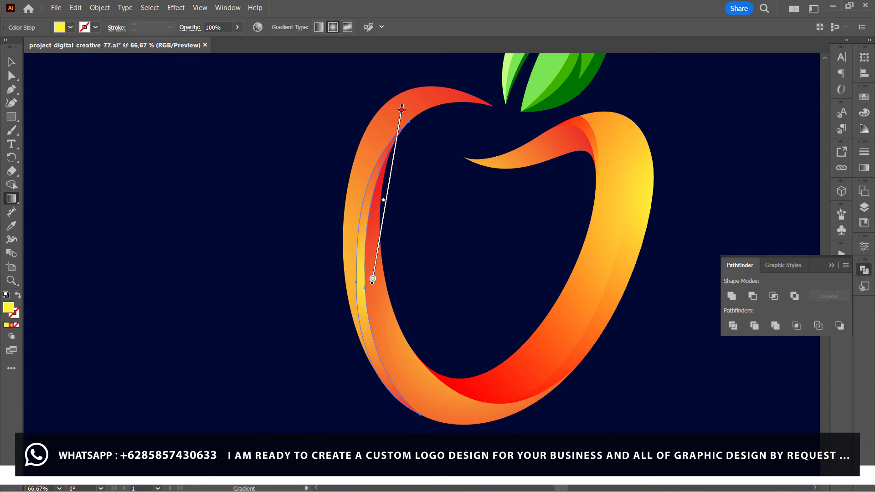
pyautogui.moveTo(385, 333); pyautogui.dragTo(385, 176)
pyautogui.moveTo(379, 312); pyautogui.dragTo(384, 143)
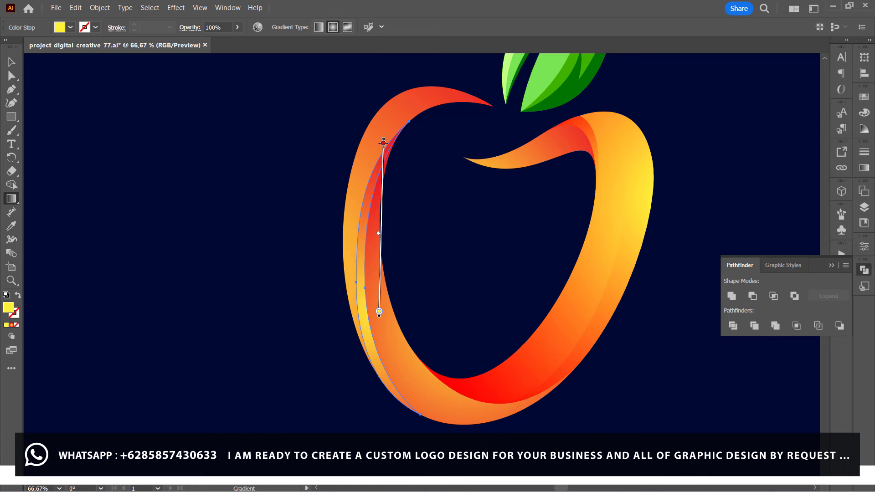
pyautogui.click(11, 62)
pyautogui.click(196, 179)
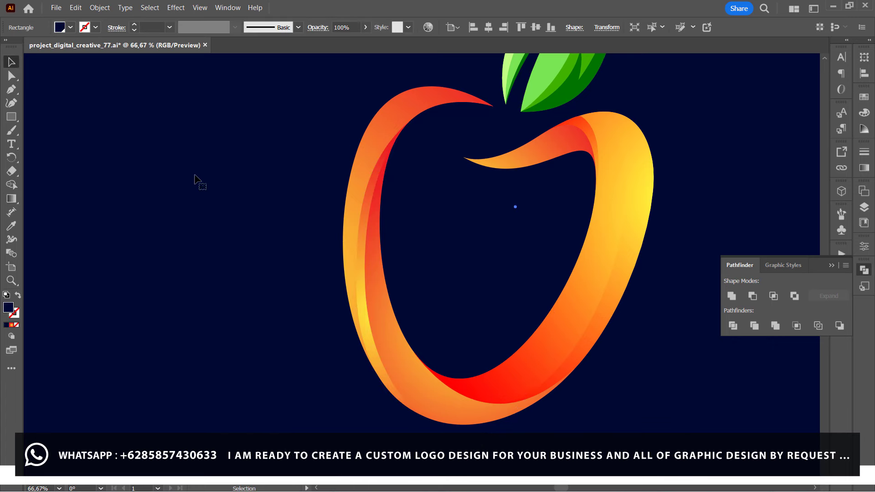
pyautogui.scroll(1, 467, 235)
pyautogui.hscroll(2, 467, 235)
# Draw a closed curved bottom strip joining both bands, reshape it, and apply the apple's gradient.
pyautogui.press('p')
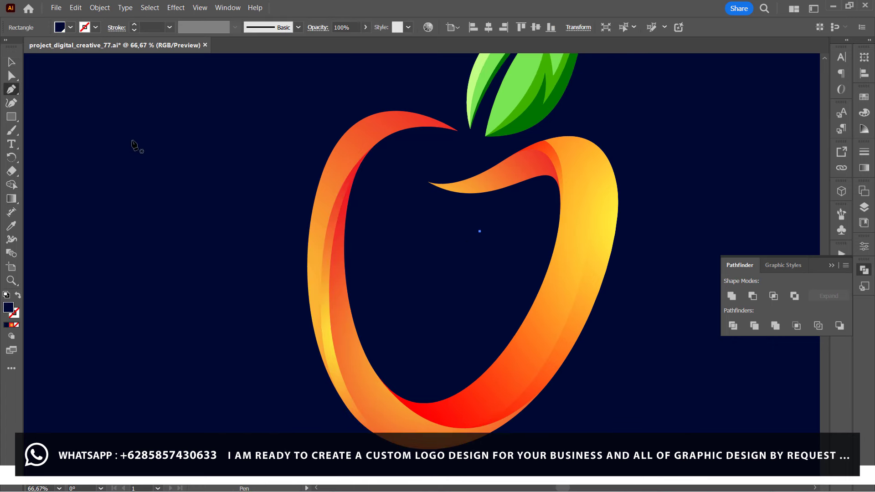
pyautogui.hscroll(2, 487, 423)
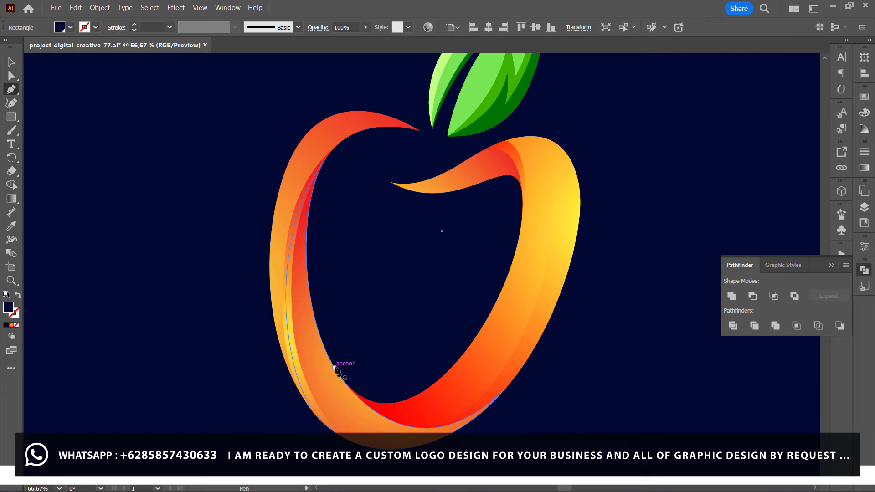
pyautogui.click(335, 366)
pyautogui.moveTo(435, 428); pyautogui.dragTo(460, 427)
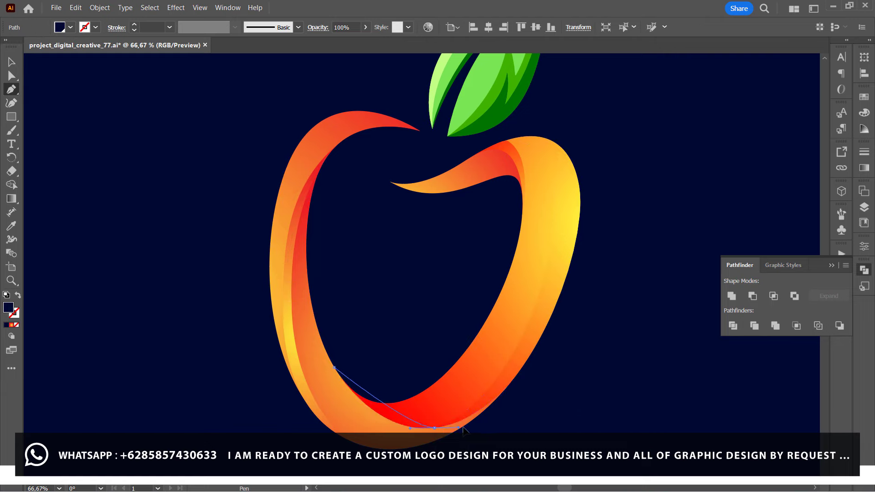
pyautogui.click(536, 345)
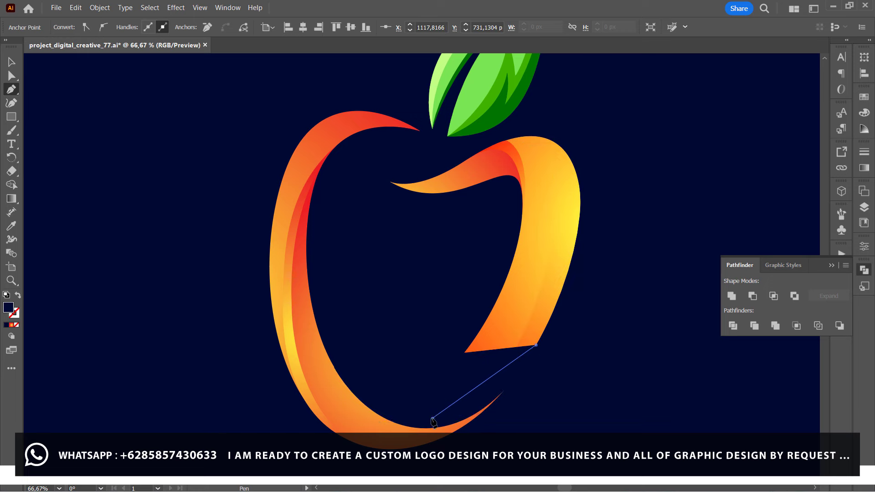
pyautogui.click(334, 367)
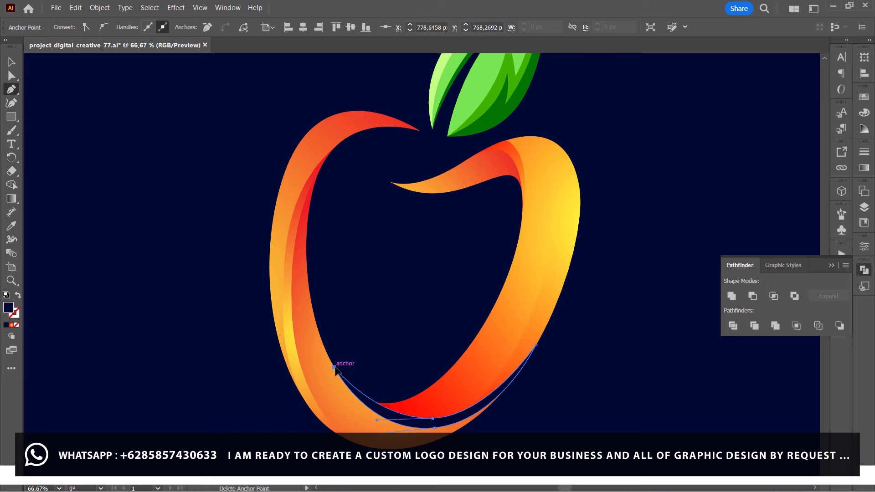
pyautogui.click(9, 77)
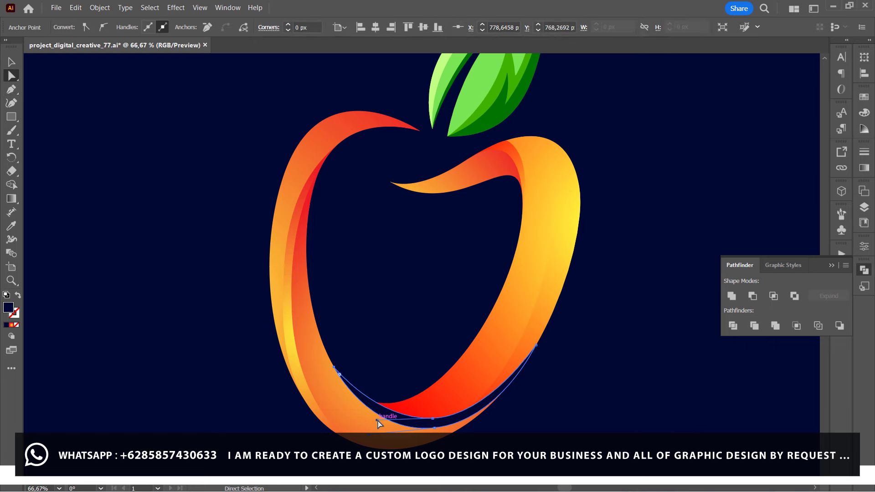
pyautogui.moveTo(377, 419); pyautogui.dragTo(363, 420)
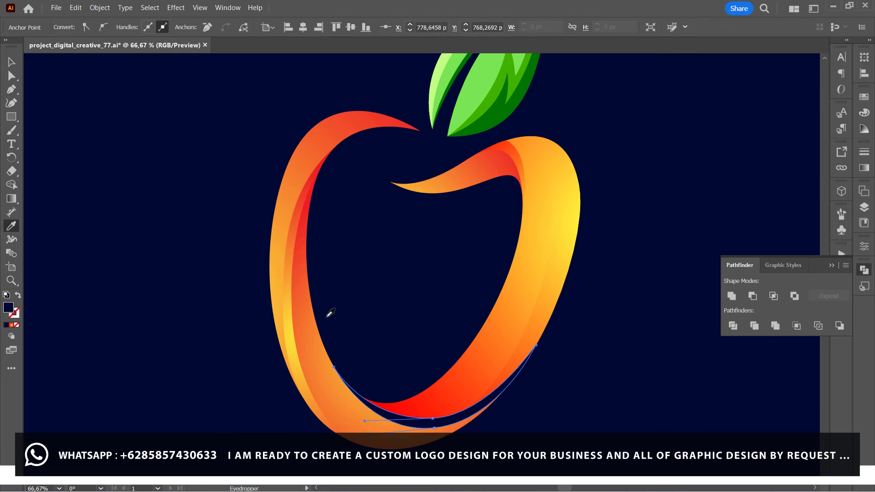
pyautogui.click(296, 319)
# Redraw the bottom band's radial gradient, first upward, then across its bottom.
pyautogui.click(7, 204)
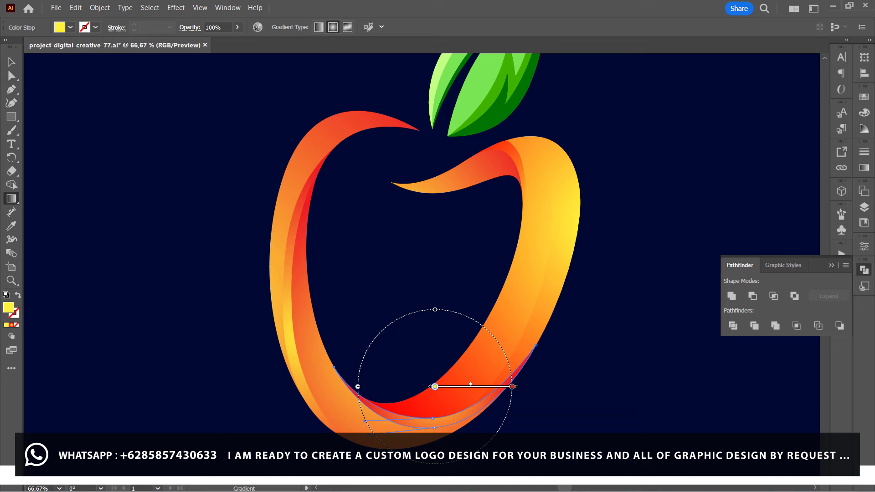
pyautogui.moveTo(440, 438); pyautogui.dragTo(410, 321)
pyautogui.press('v')
pyautogui.click(108, 188)
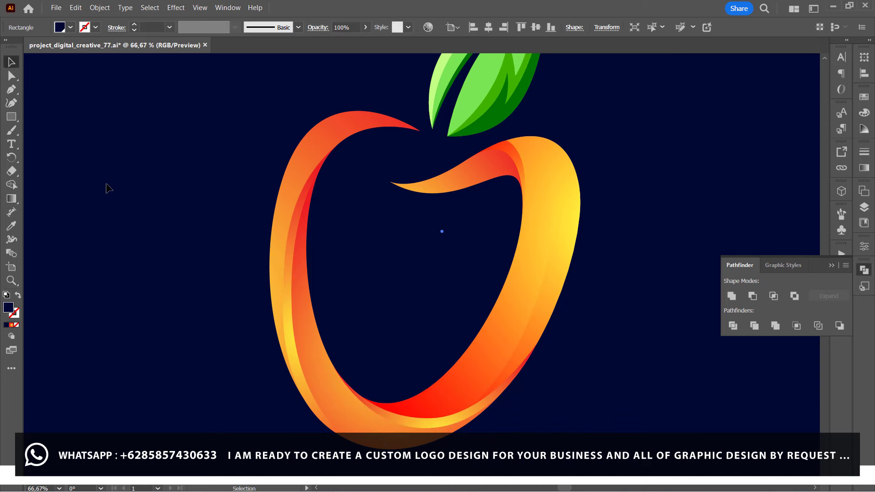
pyautogui.click(422, 423)
pyautogui.press('g')
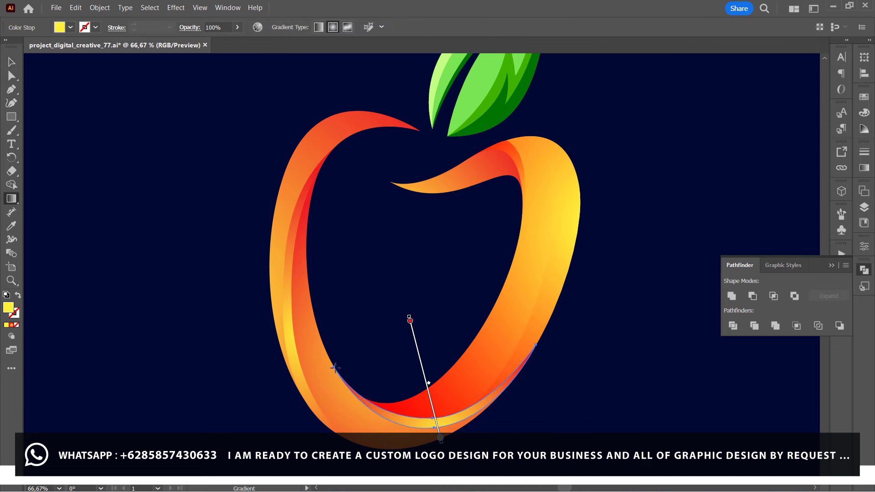
pyautogui.moveTo(495, 433); pyautogui.dragTo(370, 399)
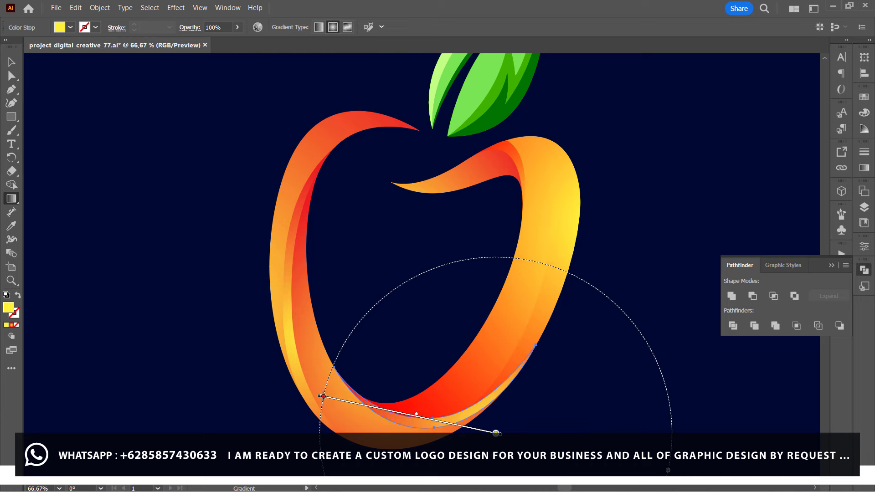
# Zoom in and shift the bottom band's yellow highlight further left.
pyautogui.press('v')
pyautogui.click(129, 164)
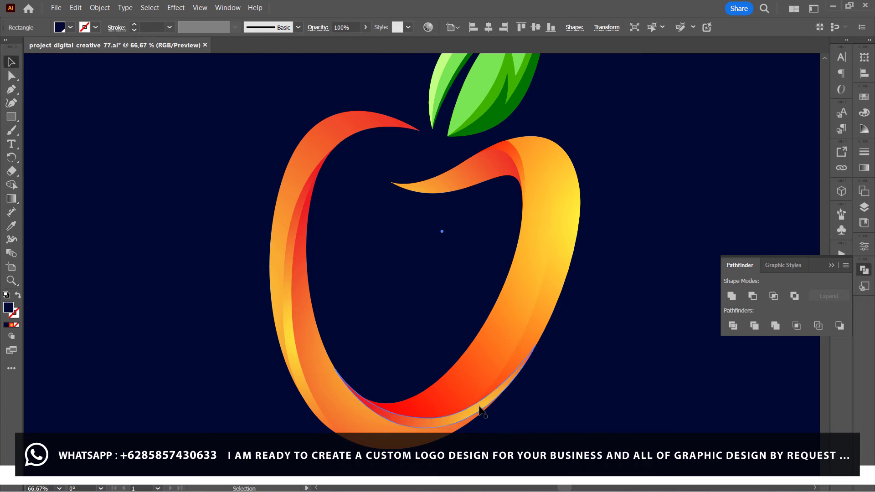
pyautogui.click(481, 411)
pyautogui.hotkey('ctrl', '+')
pyautogui.hotkey('ctrl', '+')
pyautogui.press('g')
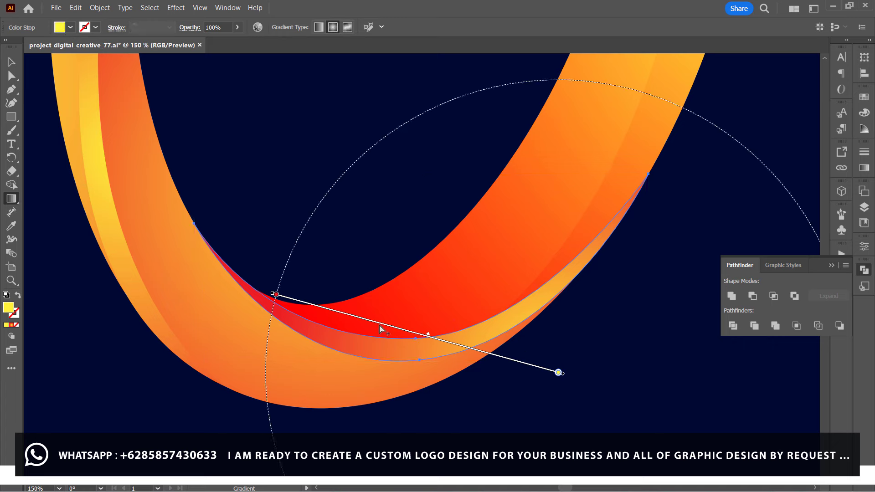
pyautogui.moveTo(429, 336); pyautogui.dragTo(390, 326)
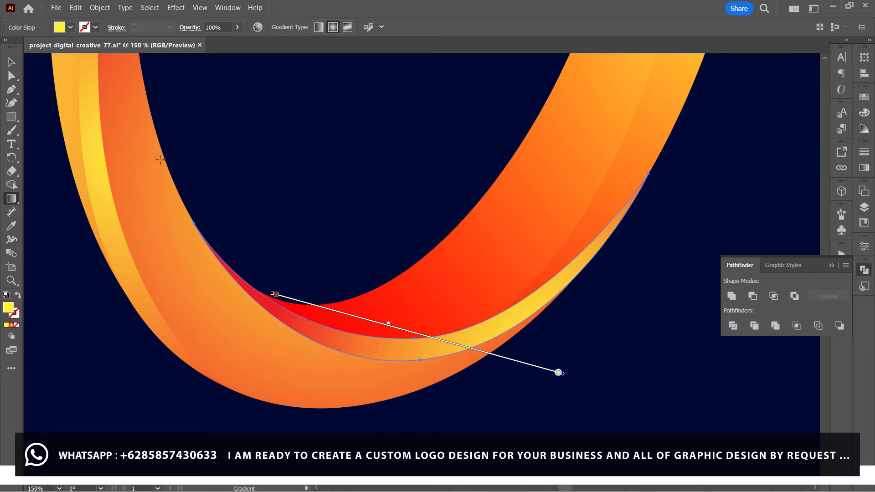
# Select the red crescent and yellow band shapes for anchor-point editing.
pyautogui.press('v')
pyautogui.click(265, 180)
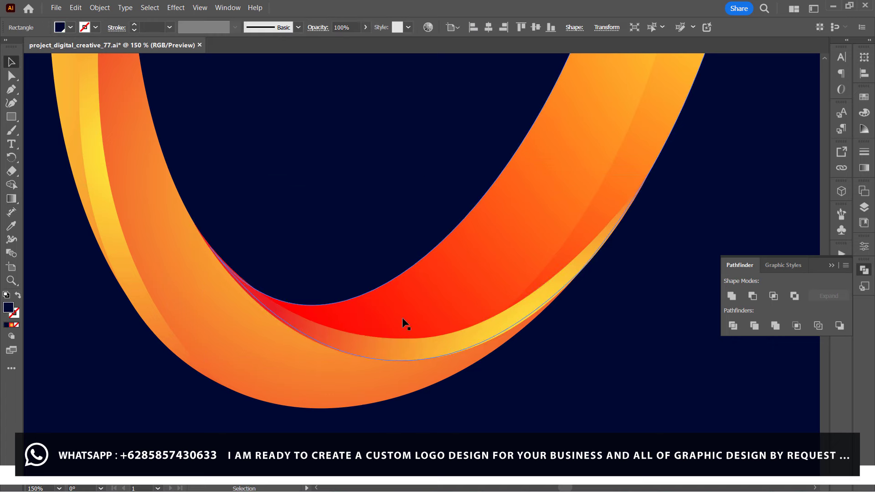
pyautogui.click(402, 315)
pyautogui.click(389, 275)
pyautogui.click(399, 349)
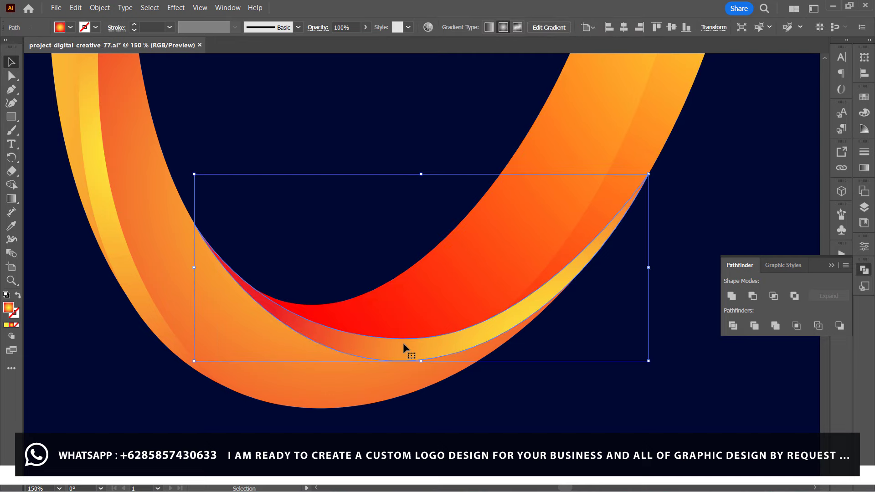
pyautogui.press('a')
pyautogui.hotkey('ctrl', '-')
# Fit the artboard in view and save the document.
pyautogui.hotkey('ctrl', '0')
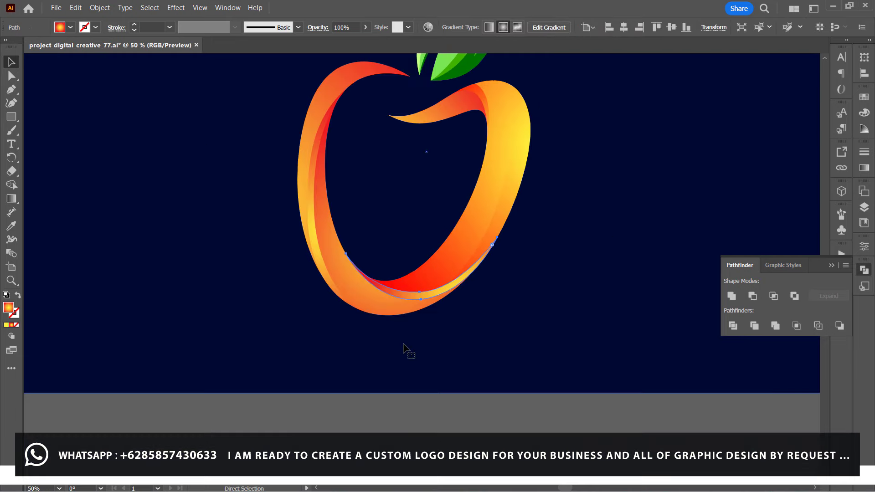
pyautogui.press('v')
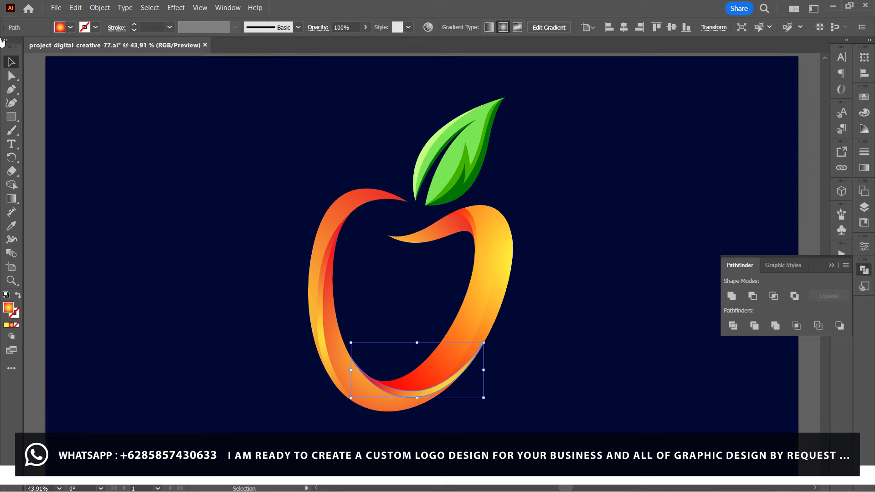
pyautogui.click(37, 79)
pyautogui.click(56, 7)
pyautogui.click(91, 113)
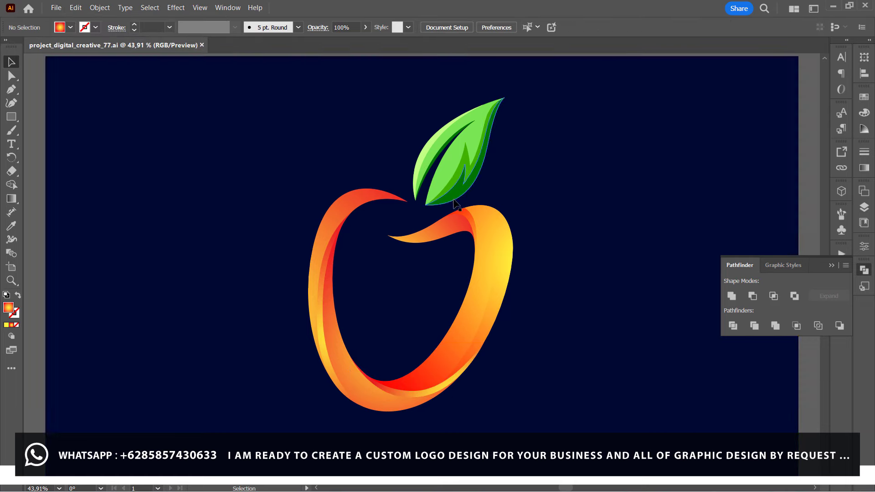
# Change the background rectangle's fill from navy to dark brown #210A00.
pyautogui.click(104, 297)
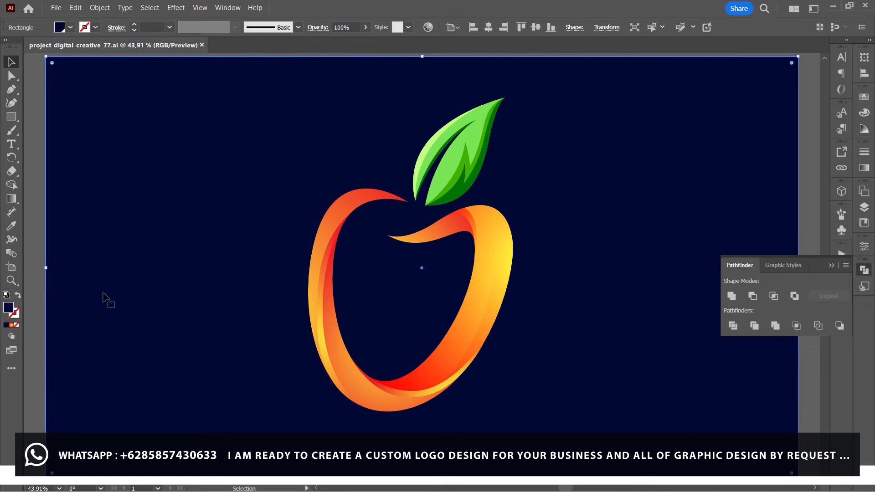
pyautogui.doubleClick(8, 308)
pyautogui.moveTo(360, 303); pyautogui.dragTo(359, 321)
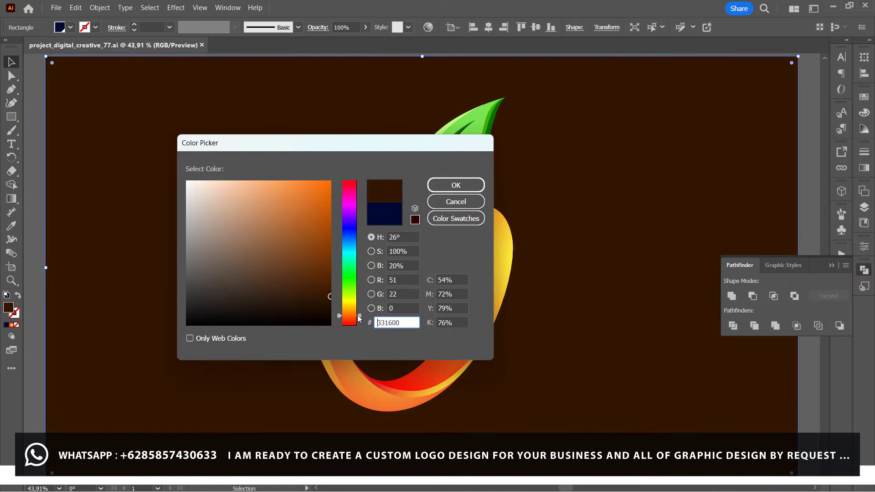
pyautogui.click(324, 306)
pyautogui.moveTo(324, 145)
pyautogui.mouseDown()
pyautogui.moveTo(707, 136)
pyautogui.moveTo(514, 162)
pyautogui.mouseUp()
pyautogui.click(644, 204)
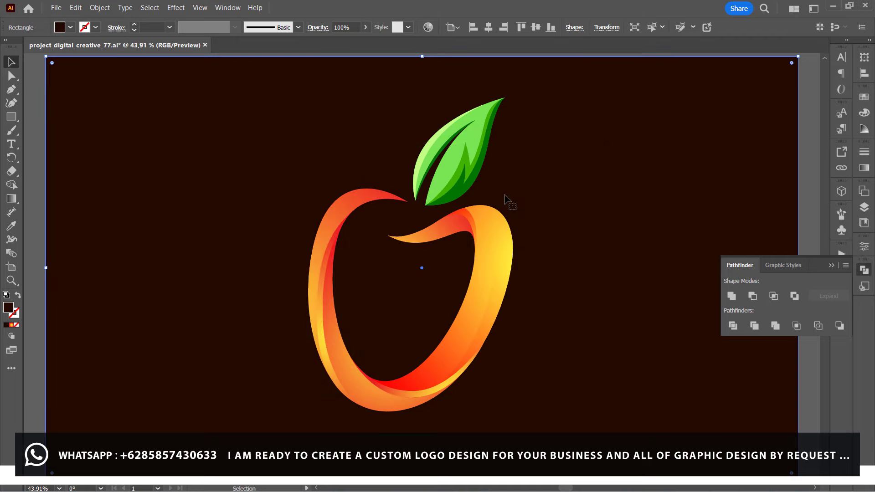
# Select the green leaf and zoom in on it.
pyautogui.click(474, 173)
pyautogui.click(56, 8)
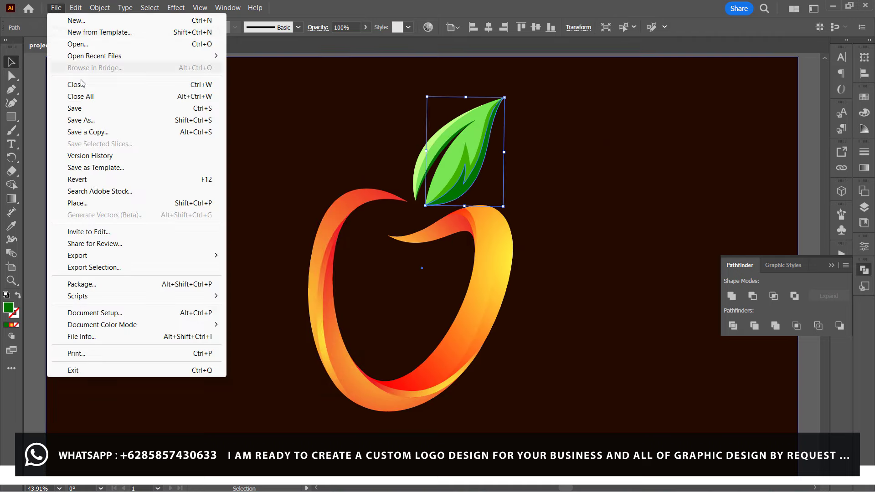
pyautogui.press('Escape')
pyautogui.hotkey('ctrl', '1')
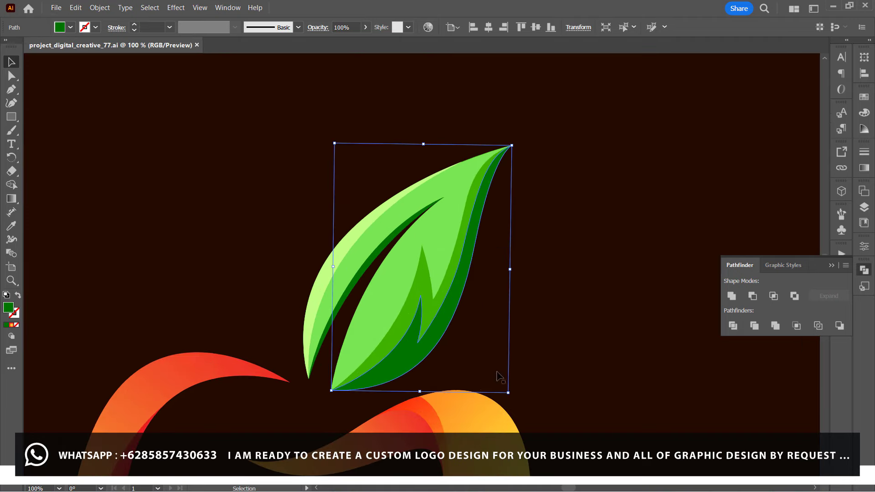
# Save the leaf's dark green (007500) as a new swatch.
pyautogui.click(864, 97)
pyautogui.click(819, 199)
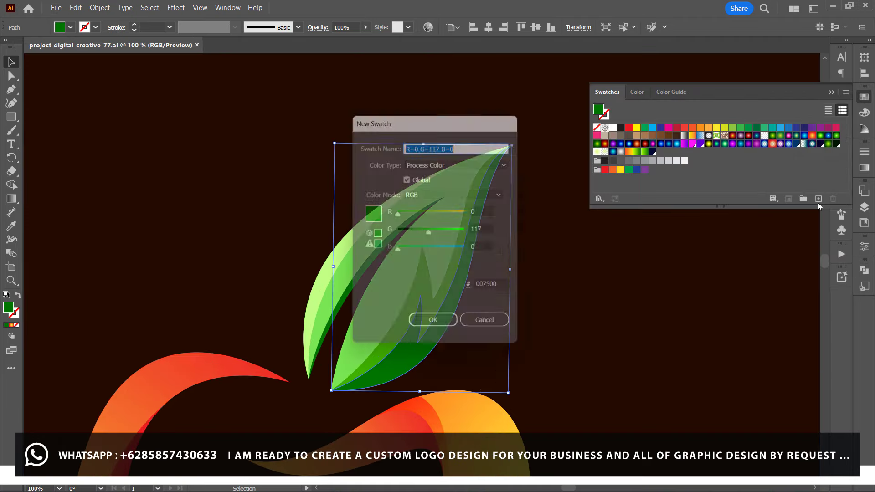
pyautogui.click(436, 327)
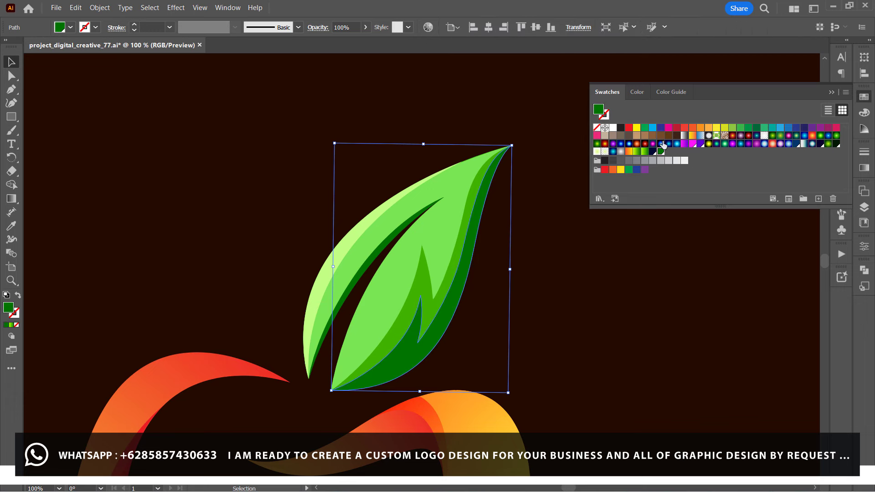
# Try green gradient swatches tip-to-base on the leaf, then revert to solid green fills.
pyautogui.click(780, 136)
pyautogui.click(822, 137)
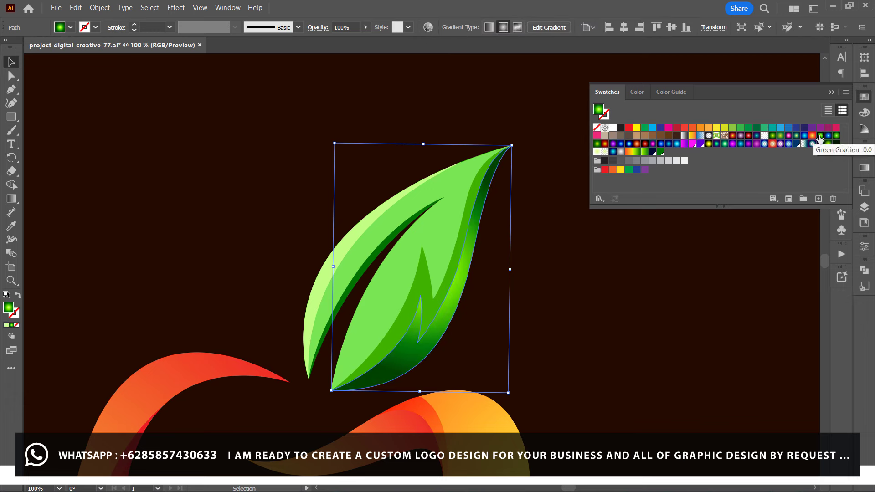
pyautogui.click(11, 199)
pyautogui.moveTo(517, 90); pyautogui.dragTo(420, 401)
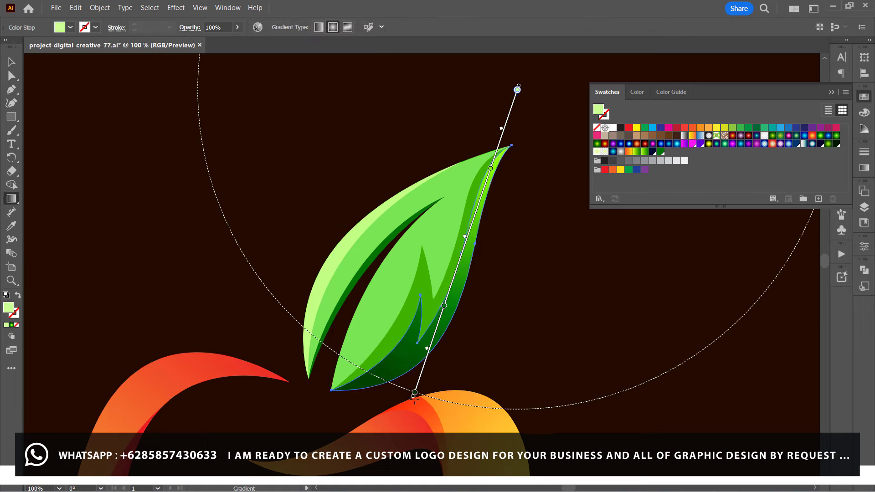
pyautogui.press('v')
pyautogui.click(456, 257)
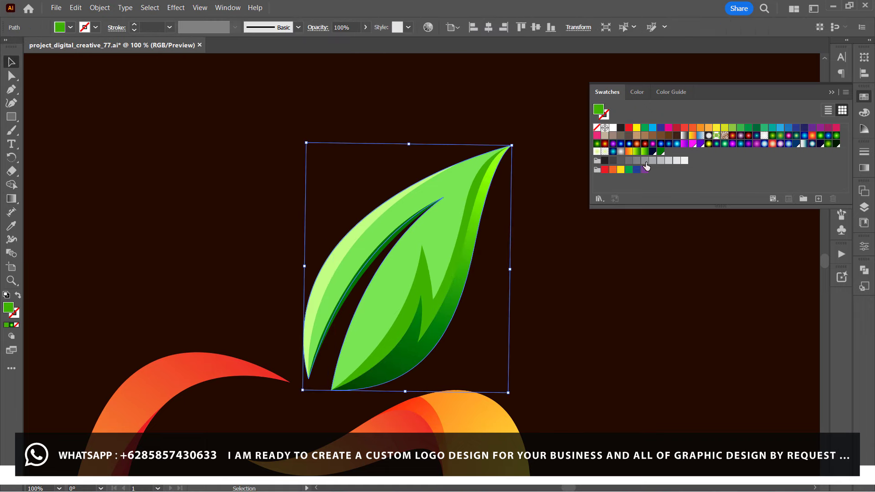
pyautogui.click(780, 136)
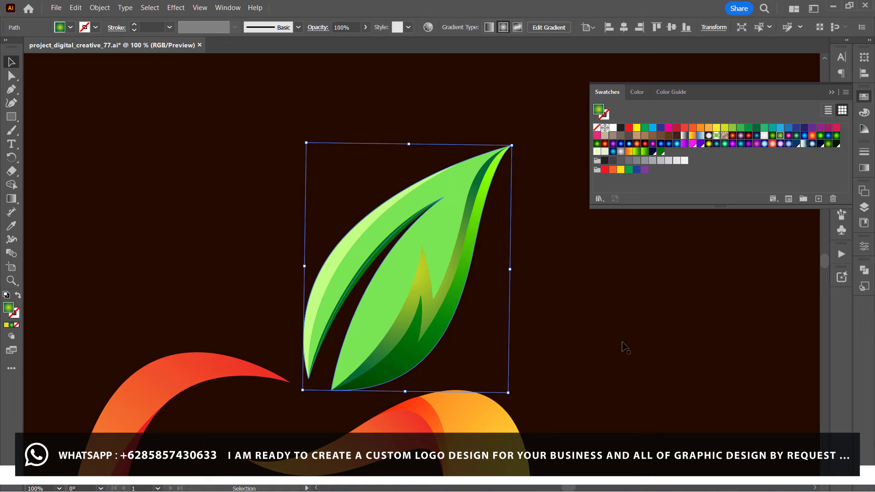
pyautogui.click(613, 360)
# Select the leaf's green paths with Direct Selection and zoom in on the leaf.
pyautogui.press('a')
pyautogui.click(438, 335)
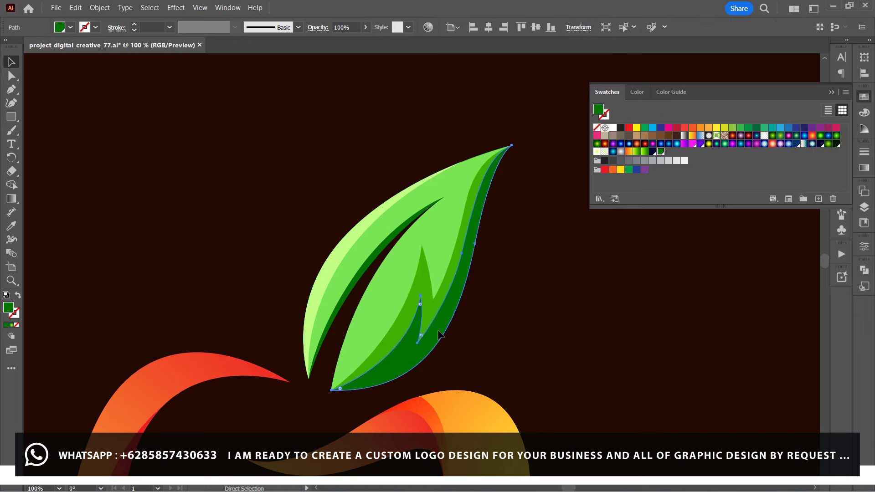
pyautogui.click(444, 266)
pyautogui.click(12, 77)
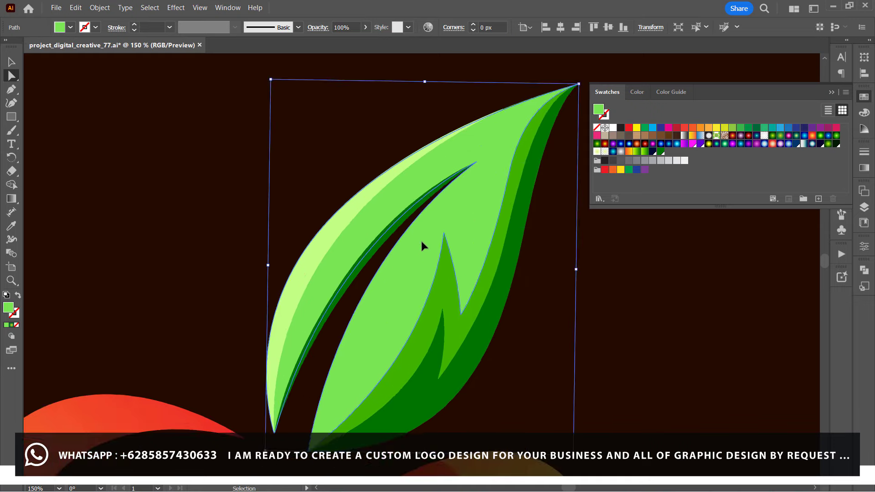
pyautogui.hotkey('ctrl', '=')
pyautogui.hscroll(3, 421, 246)
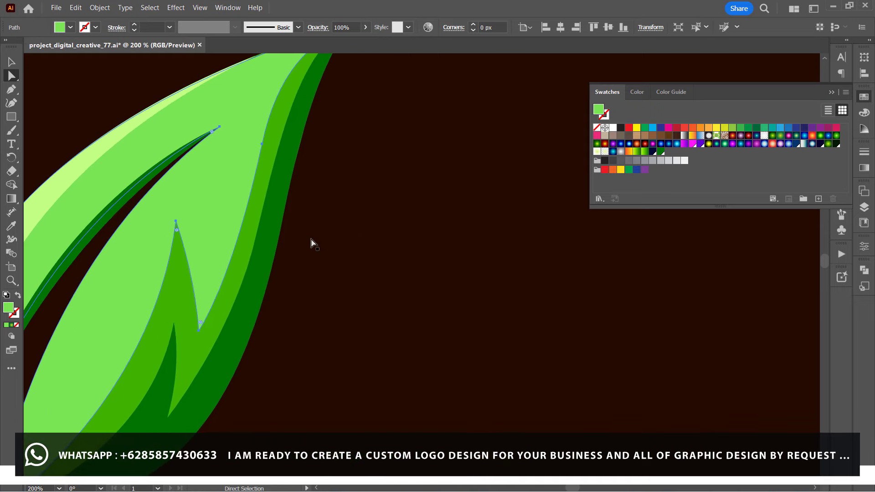
pyautogui.scroll(2, 292, 237)
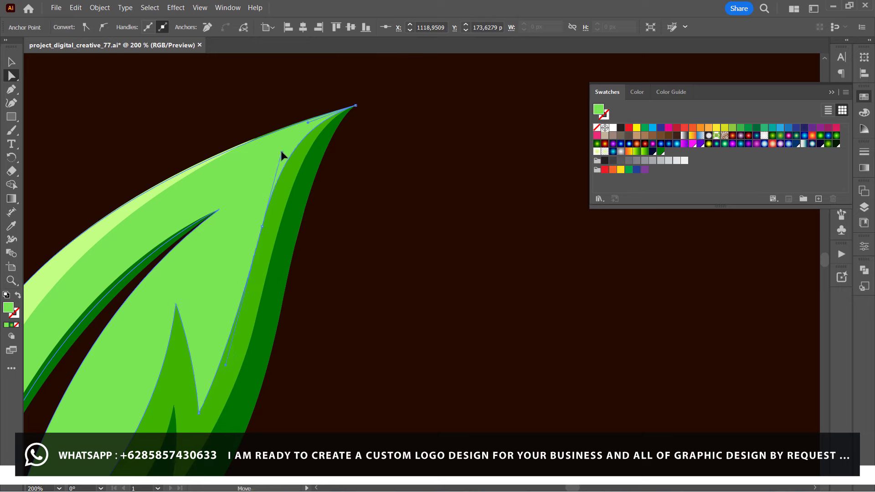
# Adjust the dark green inner strip's anchors near the leaf tip, then zoom back out.
pyautogui.click(277, 239)
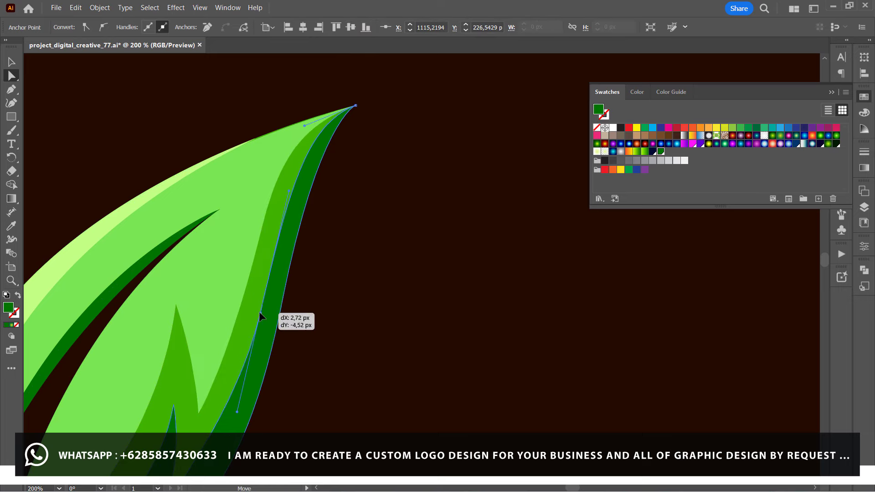
pyautogui.click(287, 191)
pyautogui.click(287, 187)
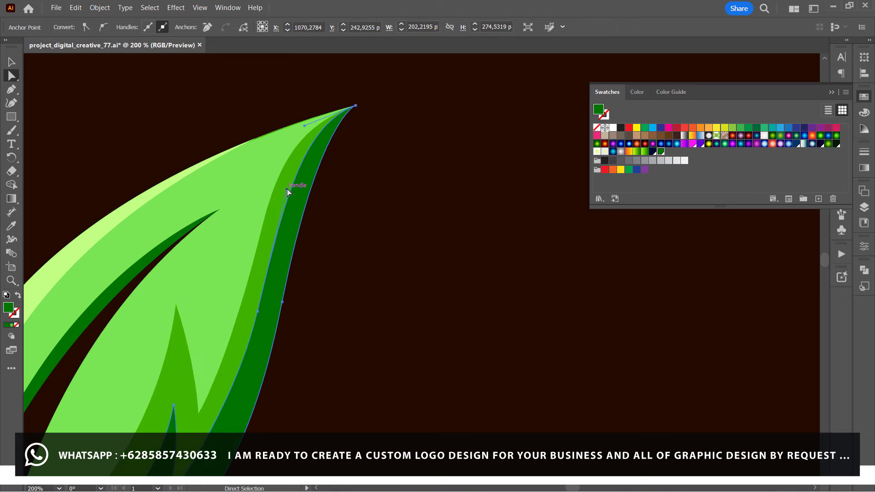
pyautogui.click(373, 252)
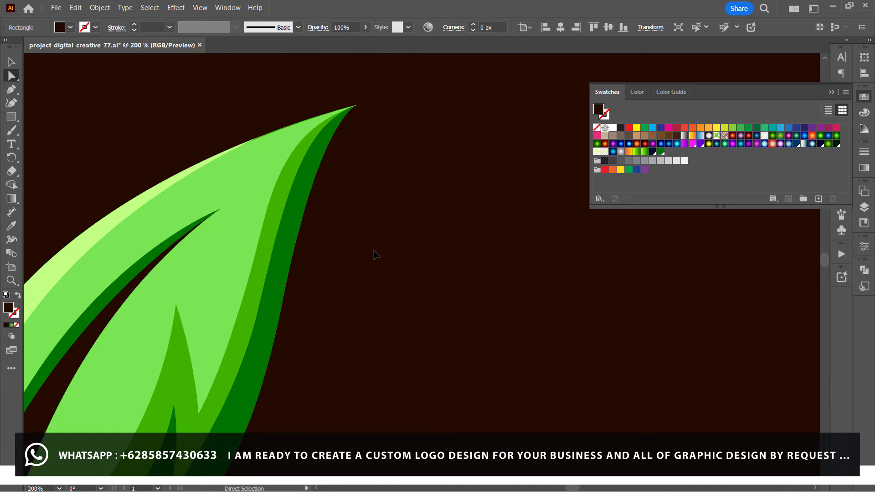
pyautogui.click(221, 270)
pyautogui.hotkey('ctrl', '-')
pyautogui.press('a')
pyautogui.hscroll(3, 275, 264)
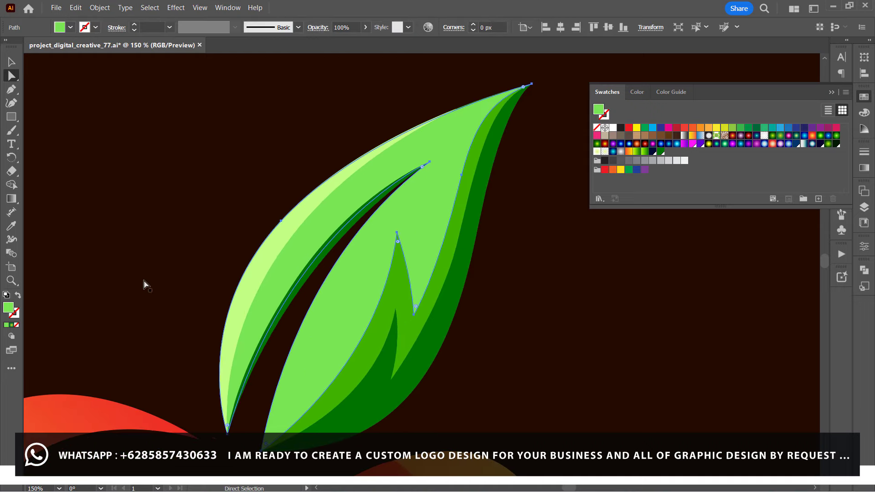
# Draw a closed highlight path along the front leaf's left side, ending in a pointed notch.
pyautogui.click(144, 284)
pyautogui.click(251, 272)
pyautogui.click(10, 94)
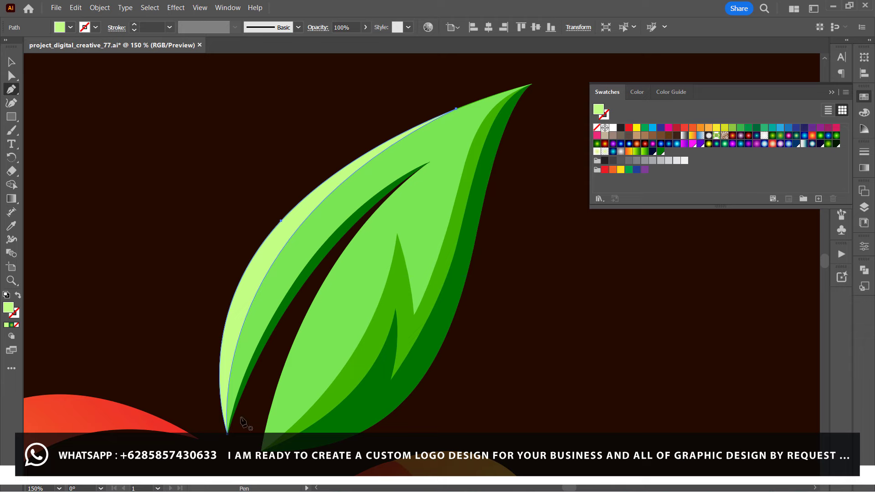
pyautogui.keyDown('ctrl'); pyautogui.keyDown('shift'); pyautogui.click(276, 443); pyautogui.keyUp('shift'); pyautogui.keyUp('ctrl')
pyautogui.click(262, 447)
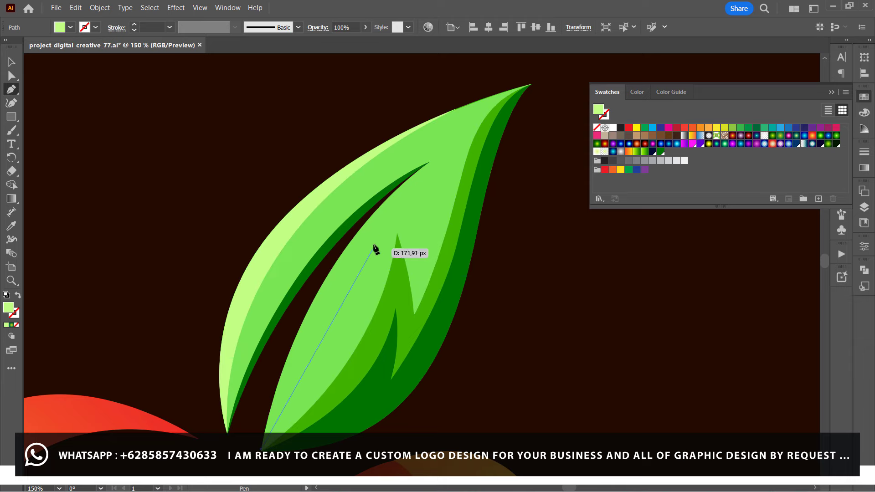
pyautogui.moveTo(360, 270); pyautogui.dragTo(369, 234)
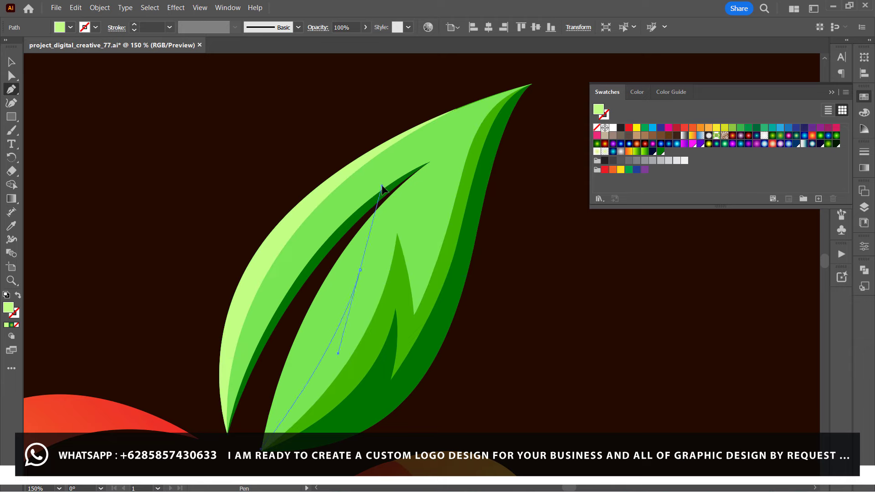
pyautogui.moveTo(382, 189); pyautogui.dragTo(382, 187)
pyautogui.moveTo(361, 299); pyautogui.dragTo(351, 338)
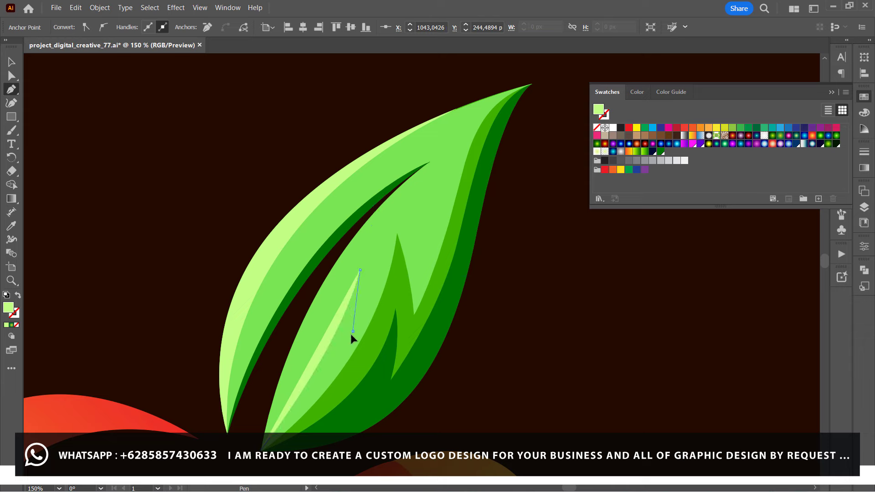
pyautogui.moveTo(385, 234); pyautogui.dragTo(395, 189)
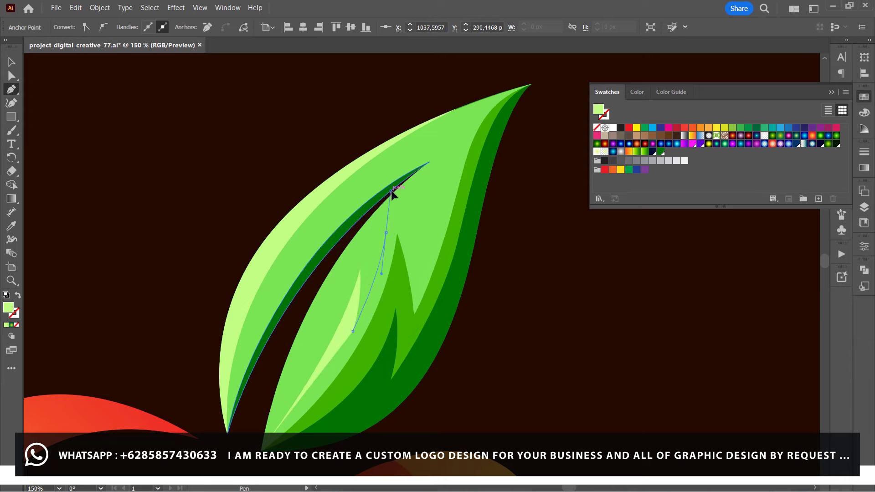
pyautogui.click(430, 162)
pyautogui.scroll(-2, 338, 292)
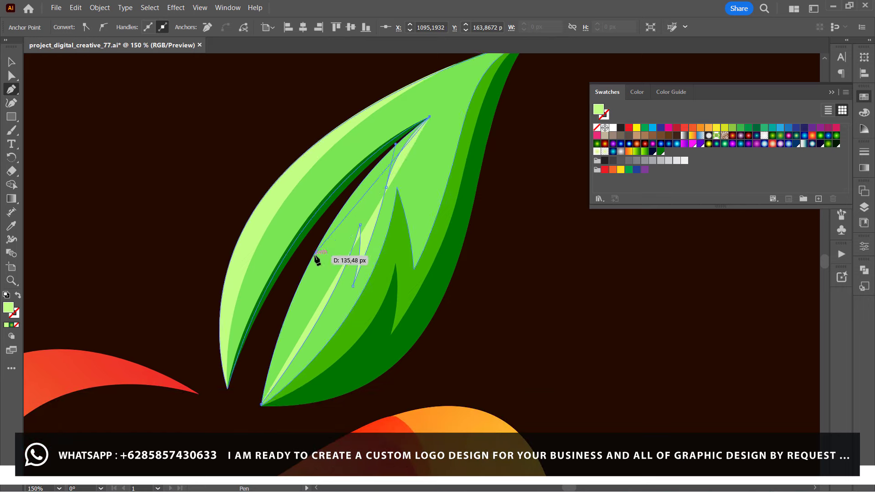
pyautogui.moveTo(315, 252); pyautogui.dragTo(280, 326)
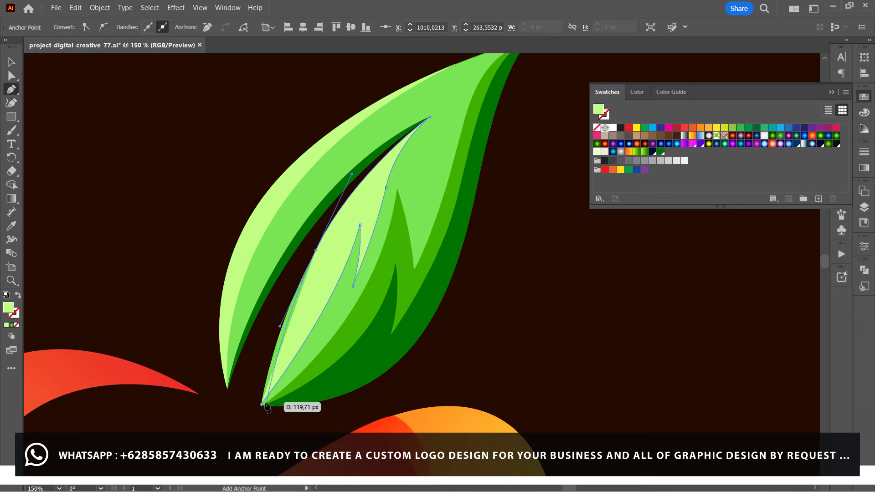
# Reshape the highlight's lower curve, left-edge anchor and upper edge with Direct Selection.
pyautogui.press('a')
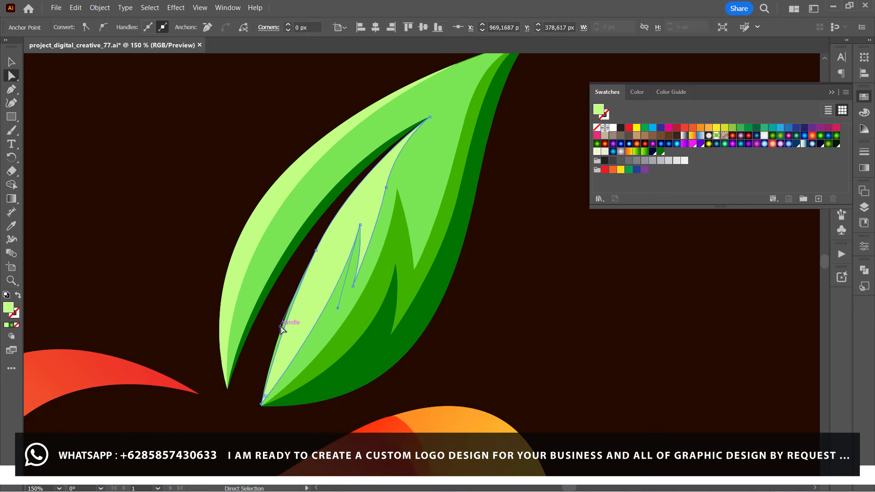
pyautogui.moveTo(280, 327); pyautogui.dragTo(277, 330)
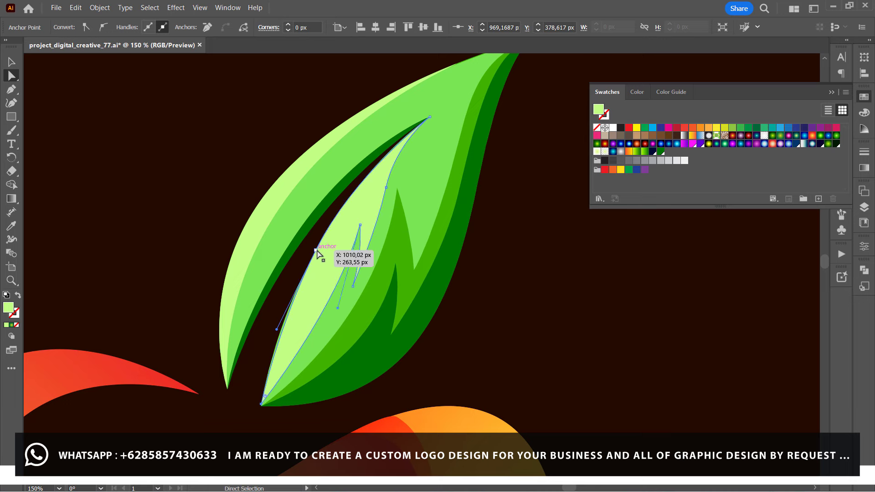
pyautogui.click(316, 251)
pyautogui.moveTo(354, 176); pyautogui.dragTo(359, 164)
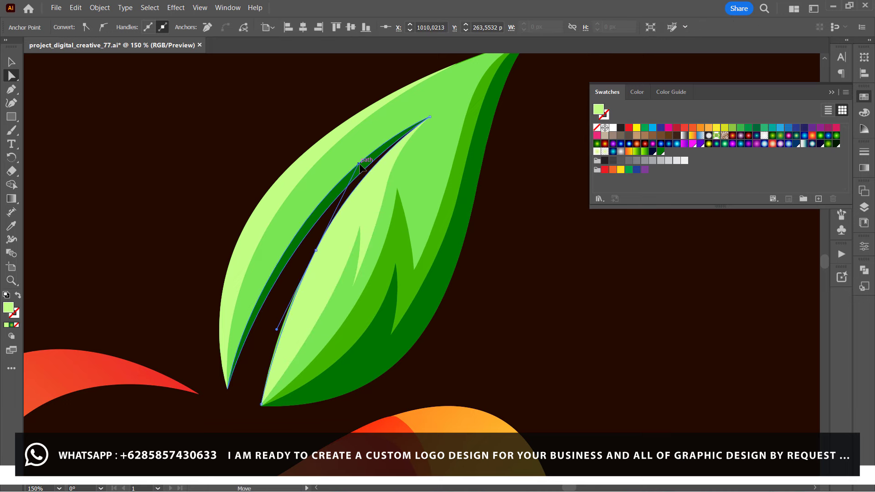
pyautogui.moveTo(317, 251); pyautogui.dragTo(316, 251)
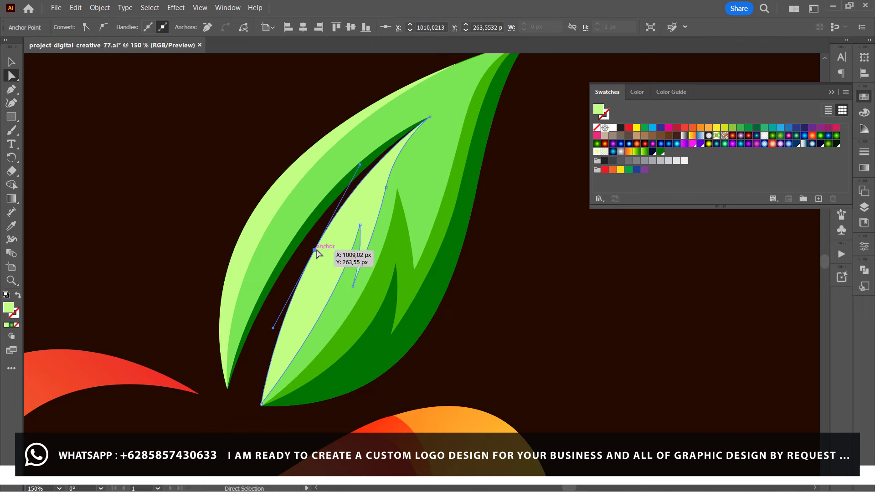
pyautogui.click(473, 317)
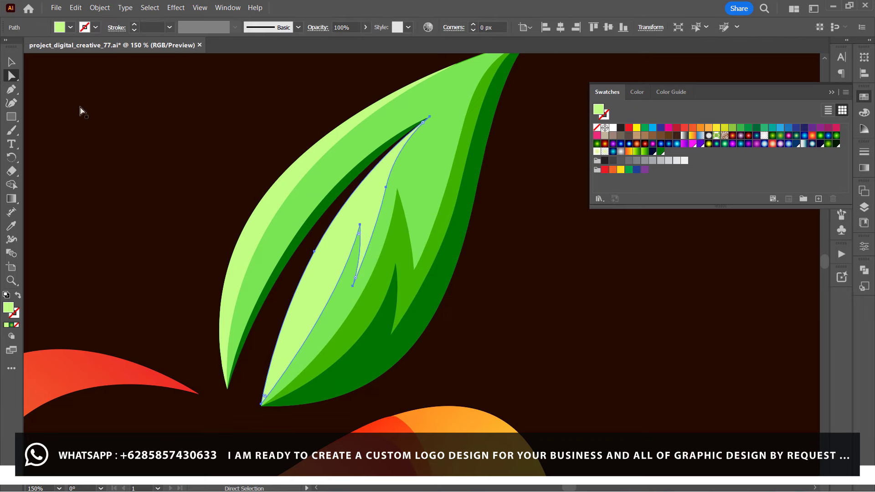
# Move the highlight's top anchors so its upper end tapers along the leaf's inner edge.
pyautogui.moveTo(387, 187); pyautogui.dragTo(375, 236)
pyautogui.click(512, 280)
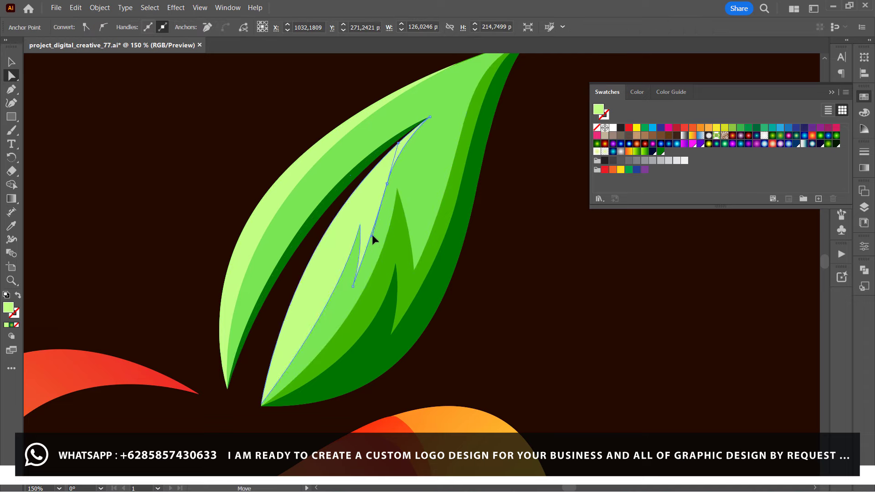
pyautogui.click(387, 184)
pyautogui.moveTo(396, 146); pyautogui.dragTo(400, 121)
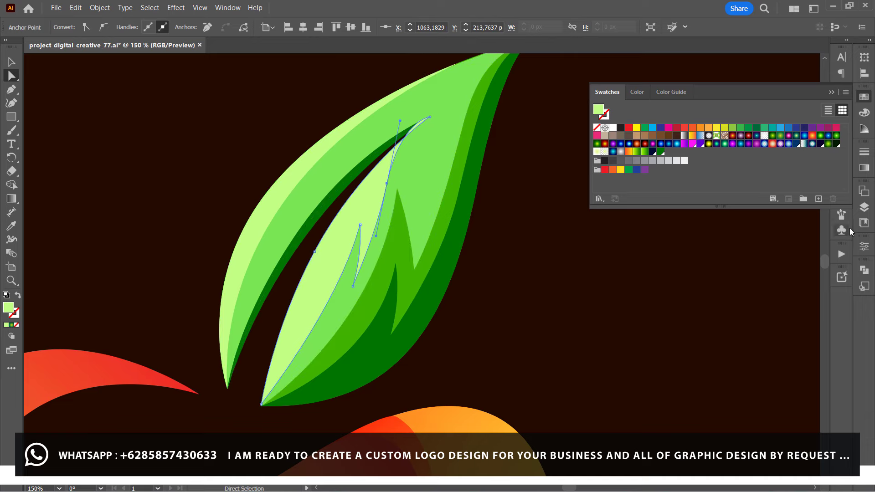
pyautogui.click(864, 270)
# Ungroup the selected leaf shapes and return to the Selection tool.
pyautogui.click(391, 165)
pyautogui.rightClick(391, 165)
pyautogui.click(441, 316)
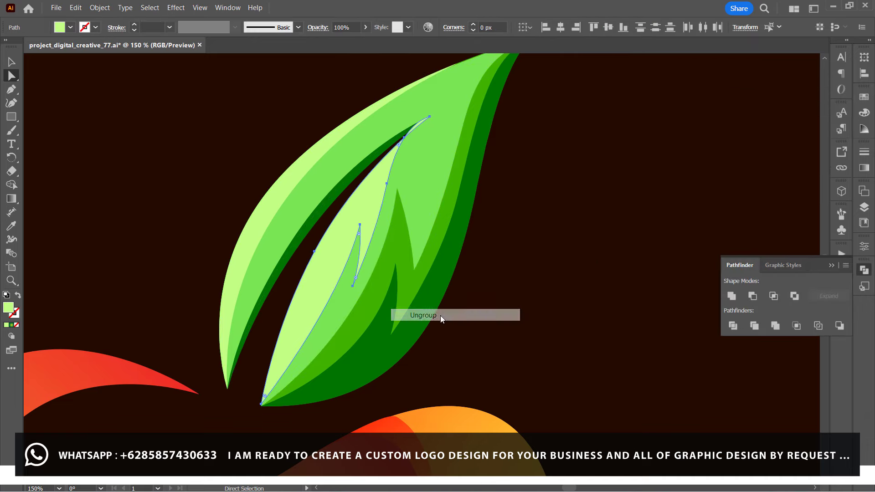
pyautogui.press('v')
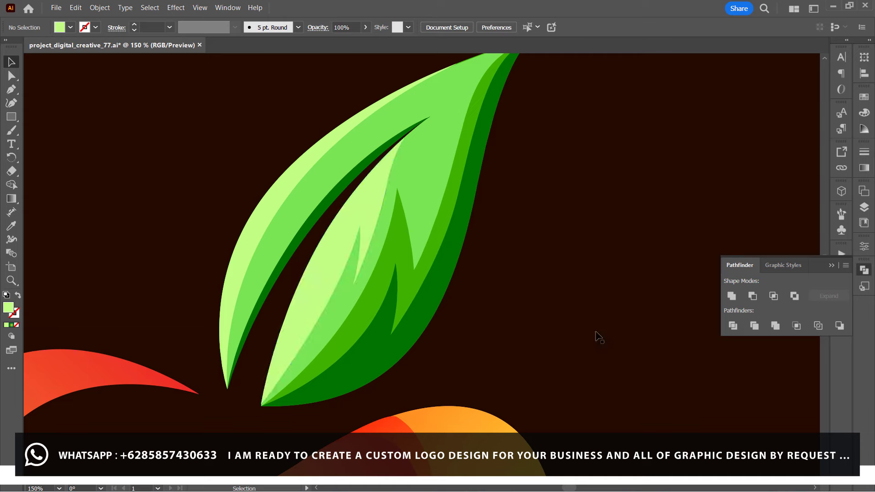
# Draw a small pointed sliver from the notch tip between the highlight and the dark edge.
pyautogui.scroll(2, 319, 287)
pyautogui.press('p')
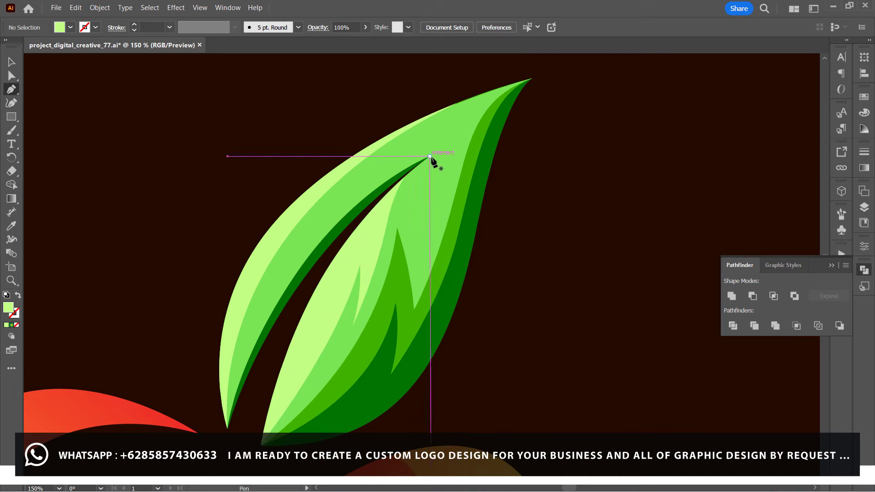
pyautogui.click(430, 156)
pyautogui.moveTo(382, 244); pyautogui.dragTo(372, 304)
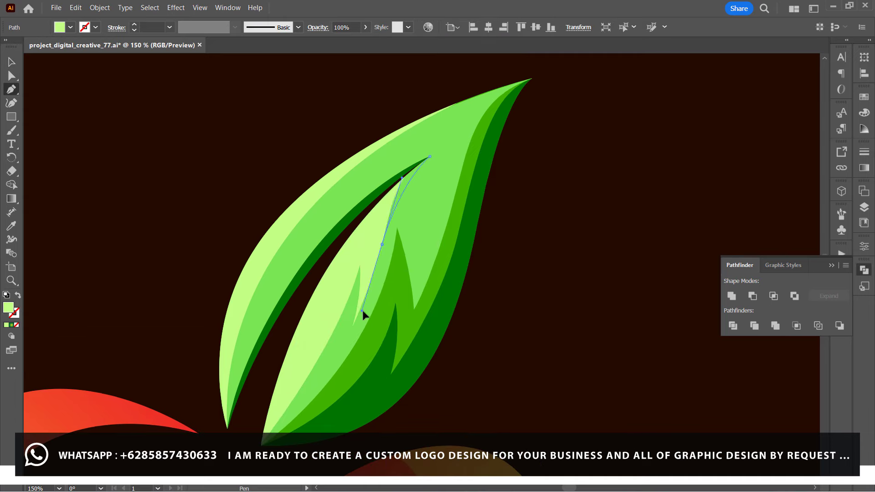
pyautogui.click(382, 245)
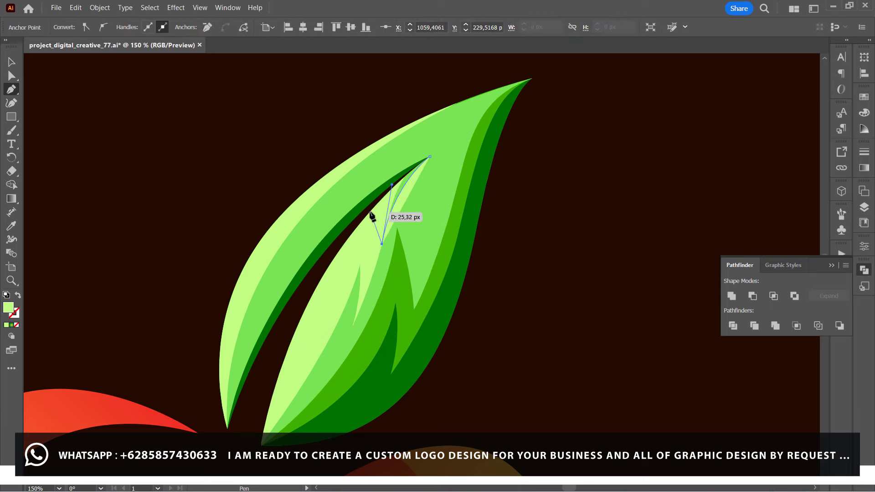
pyautogui.click(370, 211)
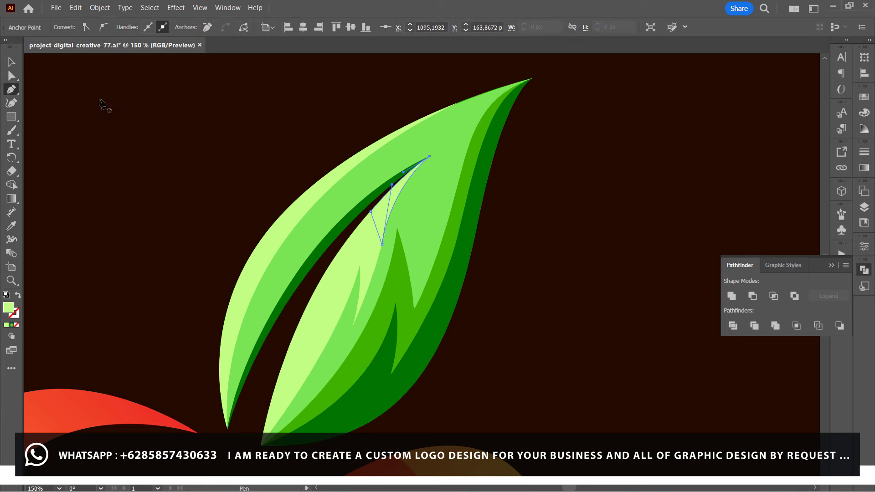
pyautogui.press('v')
pyautogui.click(367, 176)
pyautogui.click(422, 201)
pyautogui.click(543, 249)
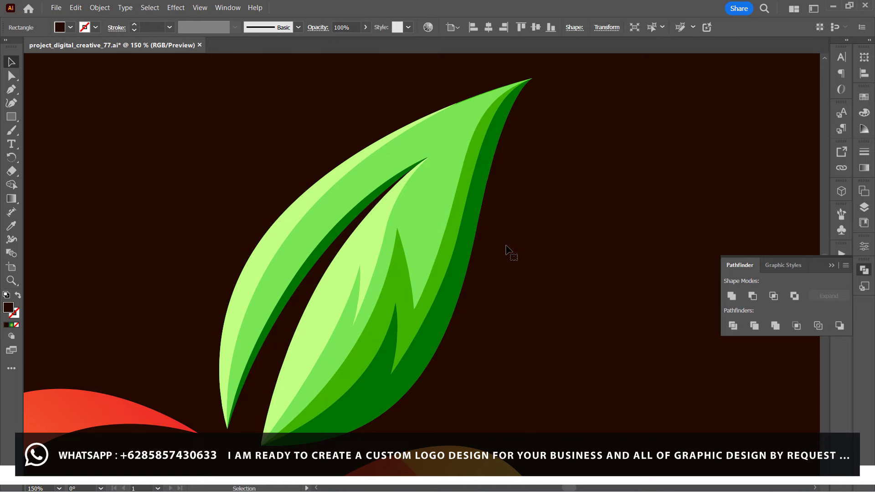
# Save the apple logo document with File > Save.
pyautogui.click(439, 206)
pyautogui.hotkey('ctrl', '-')
pyautogui.hotkey('ctrl', '-')
pyautogui.hotkey('ctrl', '-')
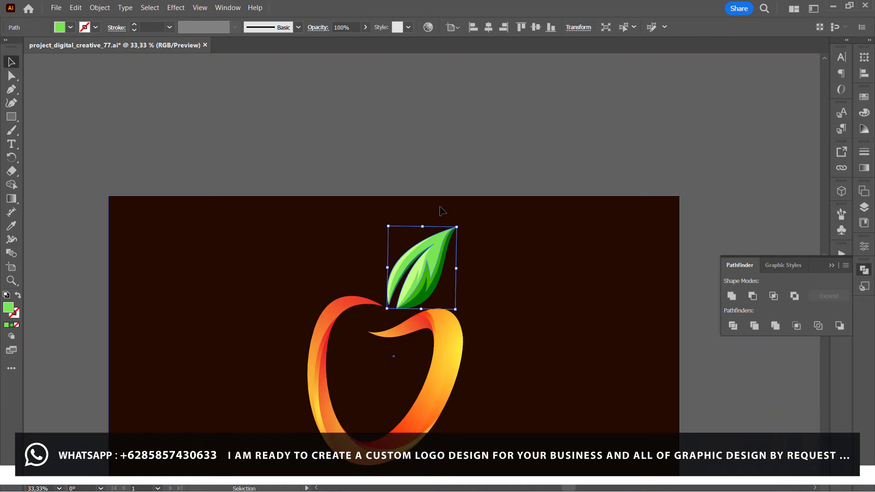
pyautogui.click(56, 7)
pyautogui.click(68, 106)
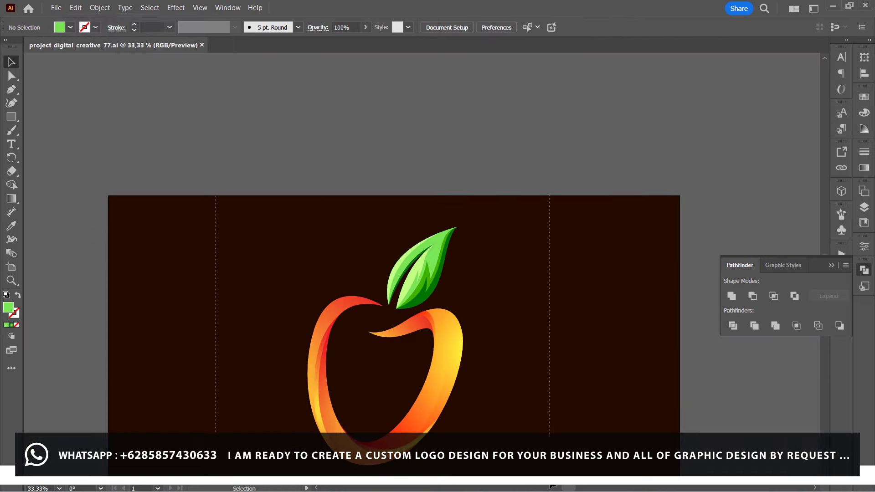
# Fit the artboard, zoom to 50% and close the Pathfinder panel to view the whole logo.
pyautogui.hotkey('ctrl', 'a')
pyautogui.hotkey('ctrl', '0')
pyautogui.hotkey('ctrl', 'shift', 'a')
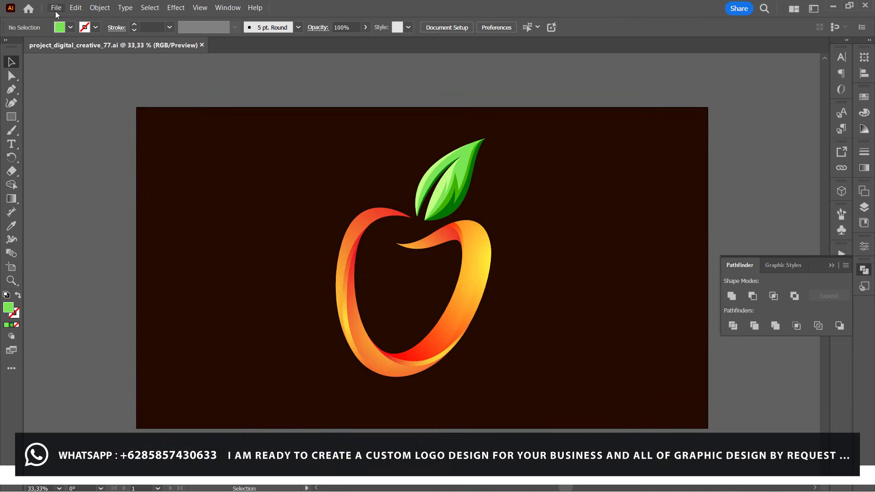
pyautogui.click(56, 10)
pyautogui.click(72, 131)
pyautogui.hotkey('ctrl', '0')
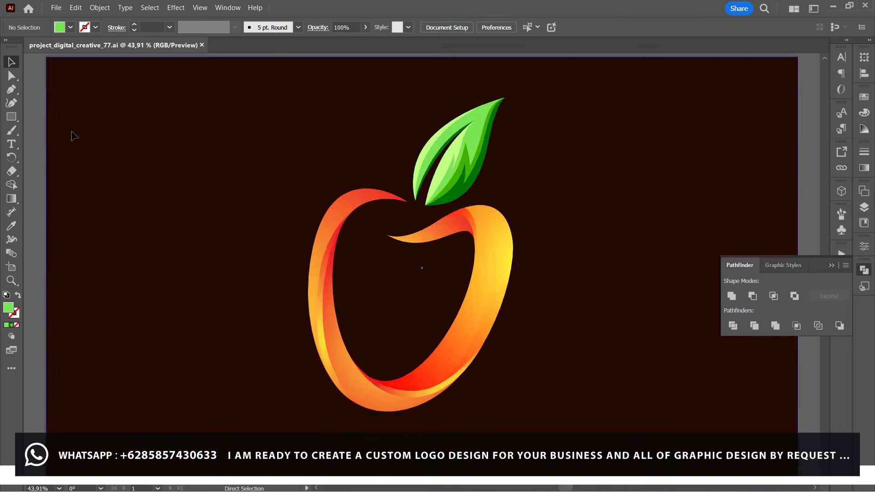
pyautogui.hotkey('ctrl', '=')
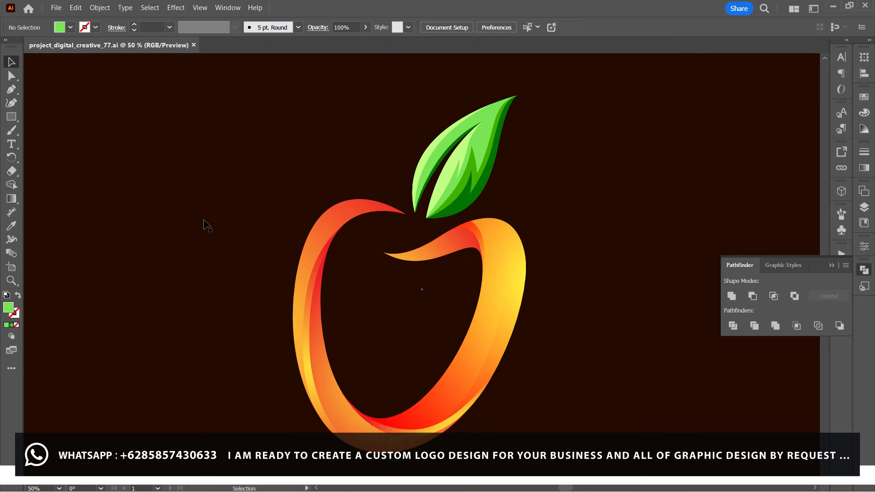
pyautogui.click(833, 266)
pyautogui.scroll(-1, 410, 265)
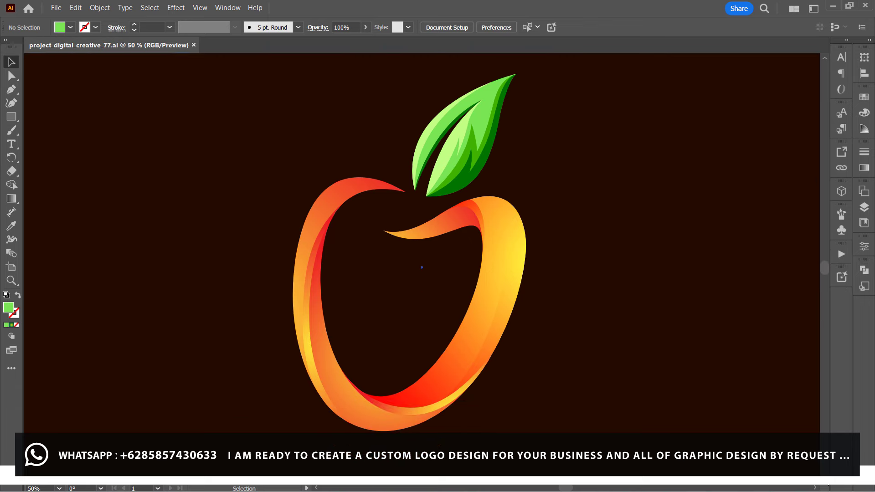
pyautogui.scroll(2, 556, 108)
pyautogui.scroll(-1, 523, 141)
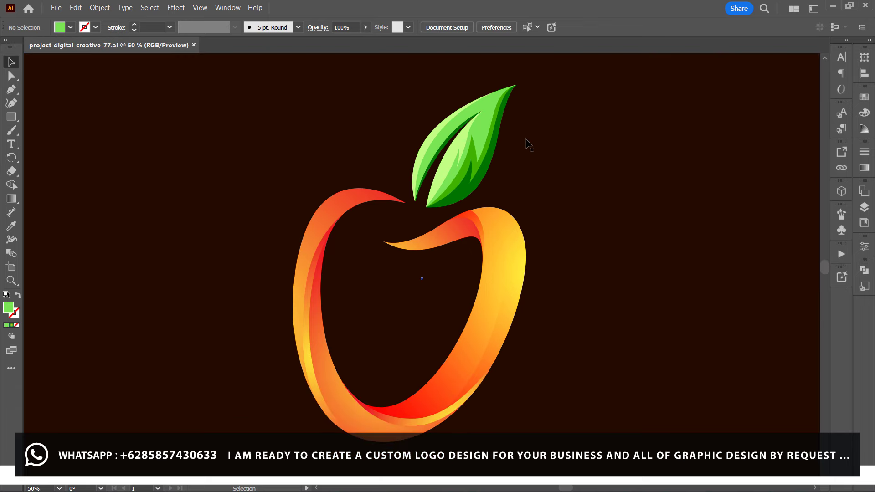